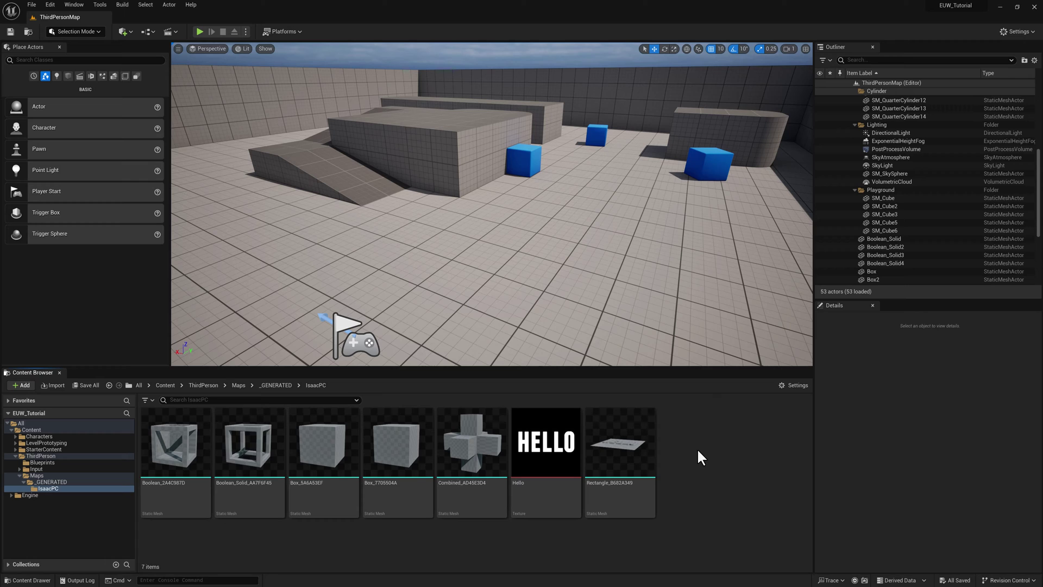
Step: Bring up the Content Browser's Editor Utilities submenu, showing Editor Utility Blueprint and Editor Utility Widget
right_click(696, 452)
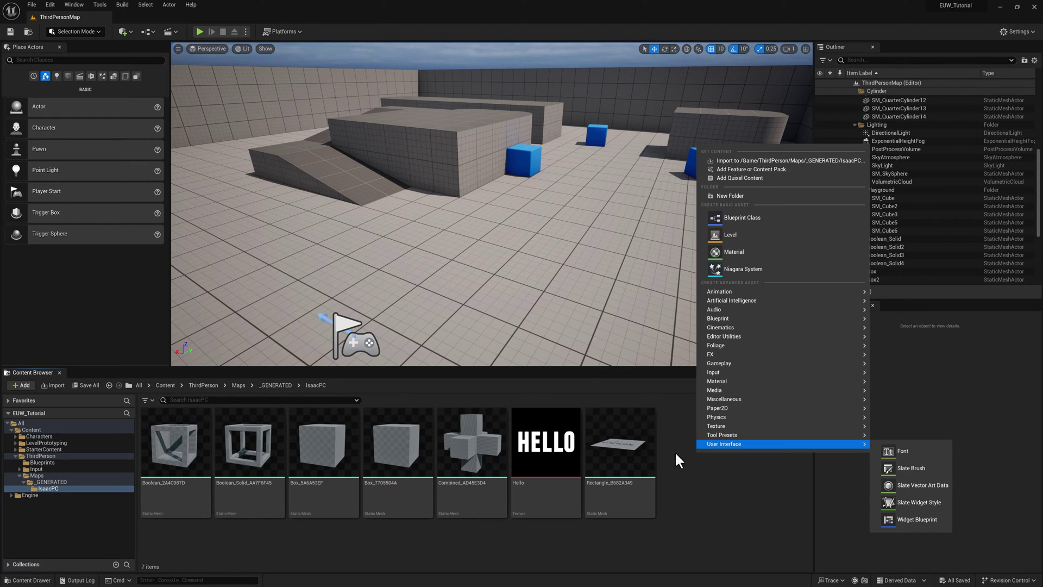
mouse_move(728, 337)
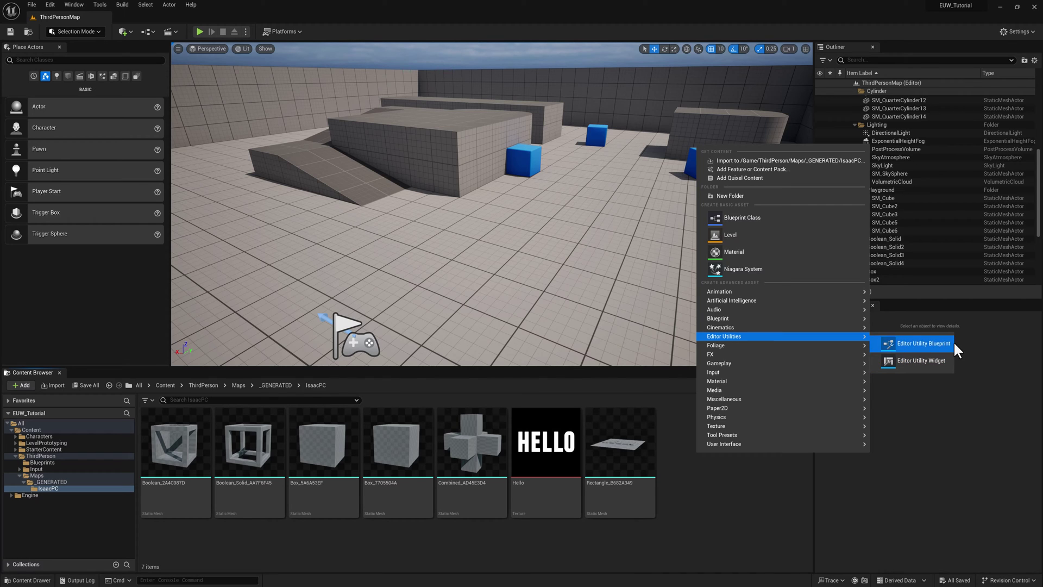
Step: Start an Editor Utility Blueprint and search 'action' to choose ActorActionUtility as the parent class
click(937, 344)
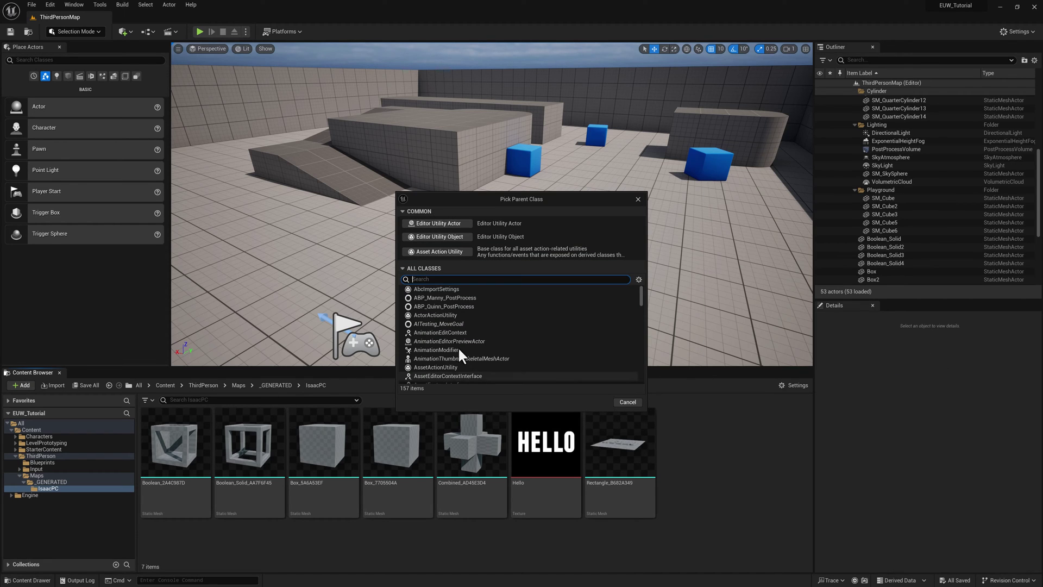
click(403, 268)
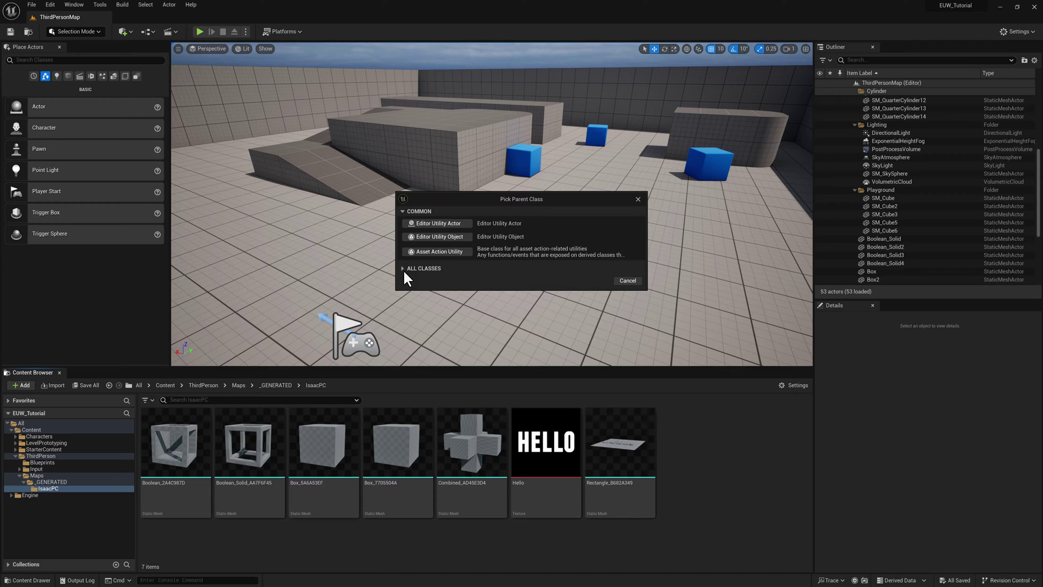
click(402, 268)
click(421, 280)
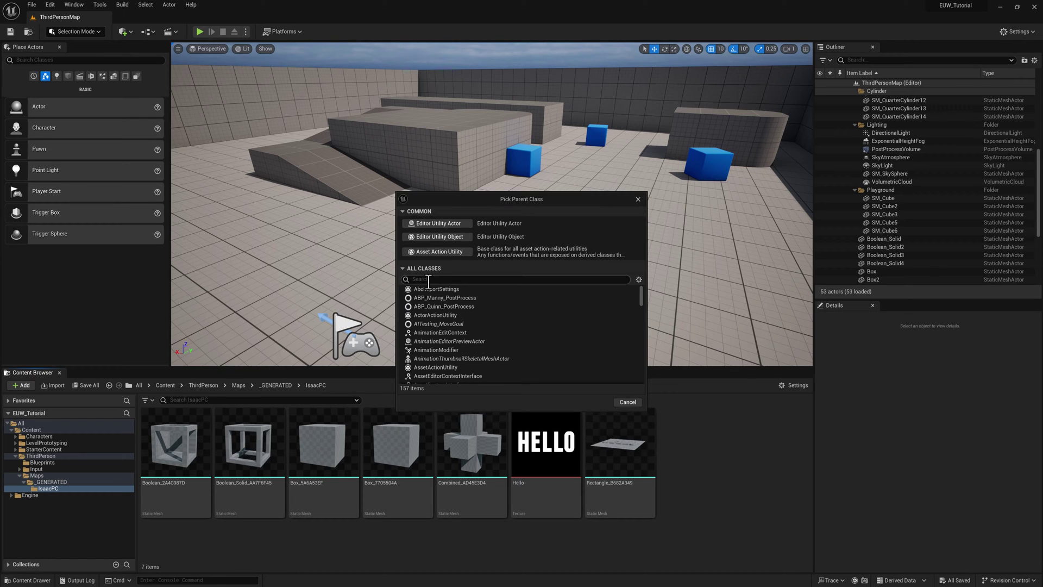
text(action)
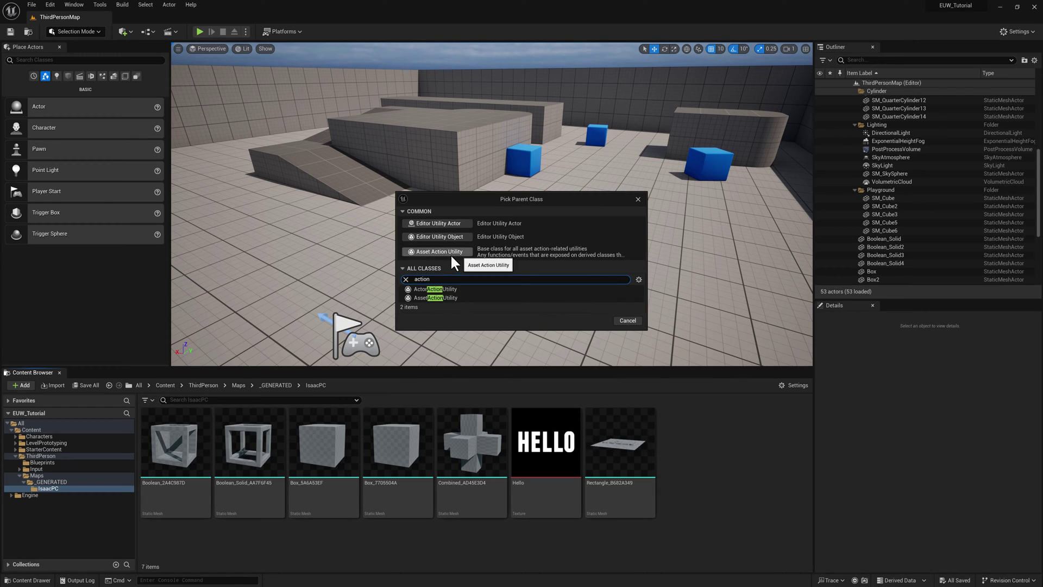
click(446, 289)
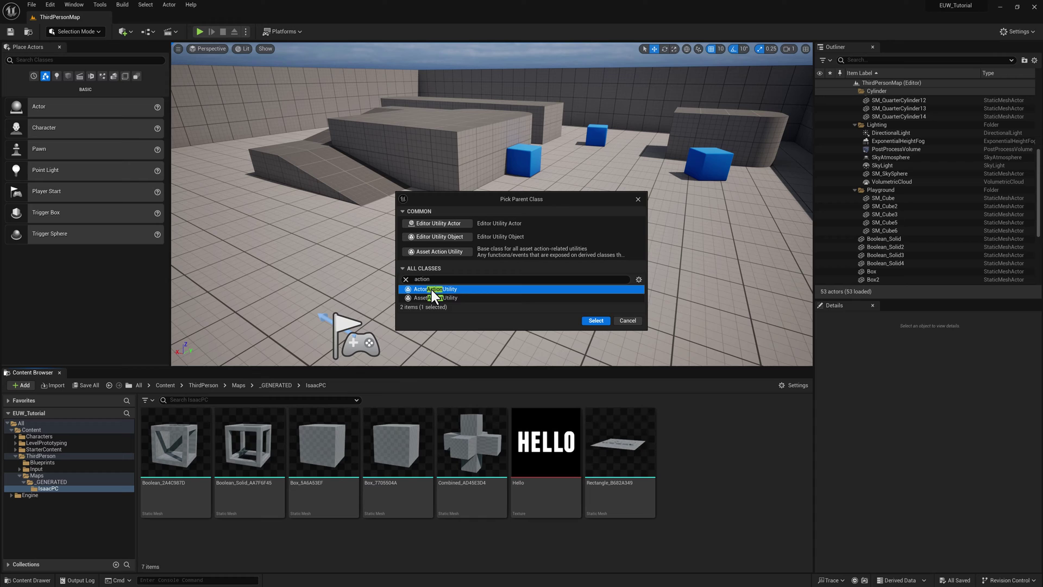
Step: Create the ActorActionUtility-based blueprint, rename it from EUW_Actor to EUB_Actor, and save it
click(597, 321)
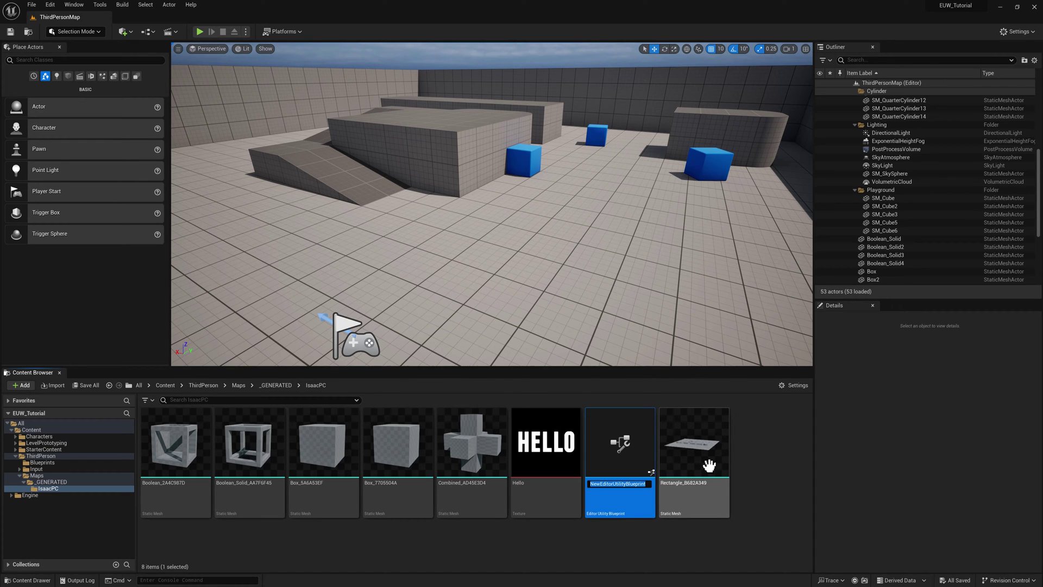
text(EUW_Actor)
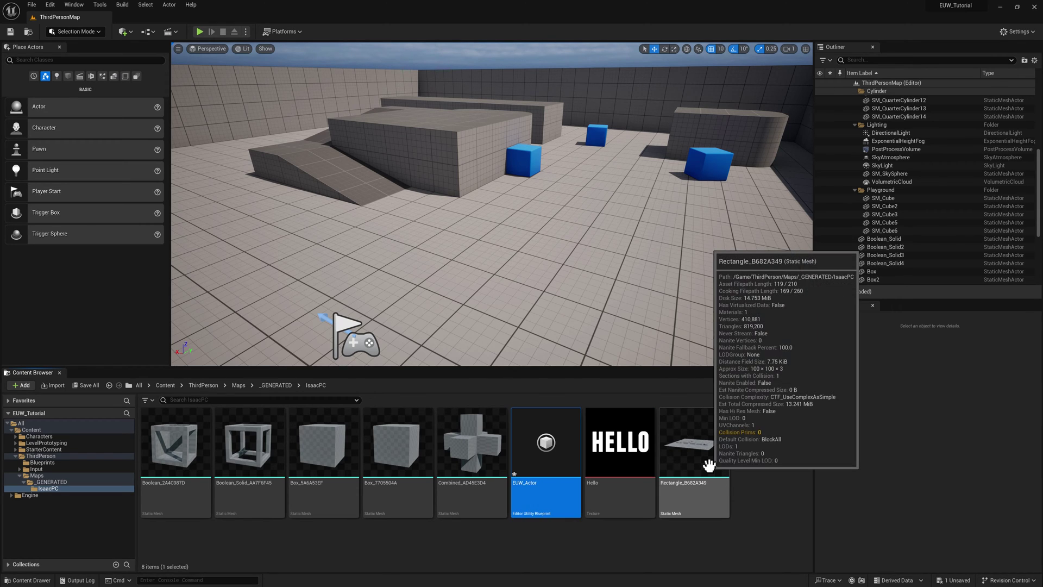
key(Return)
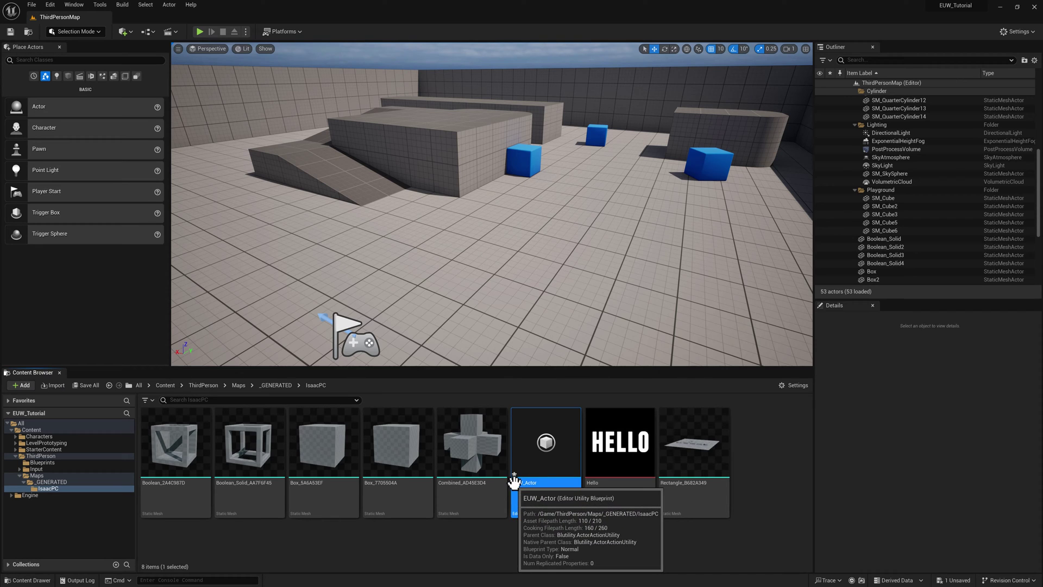
click(523, 485)
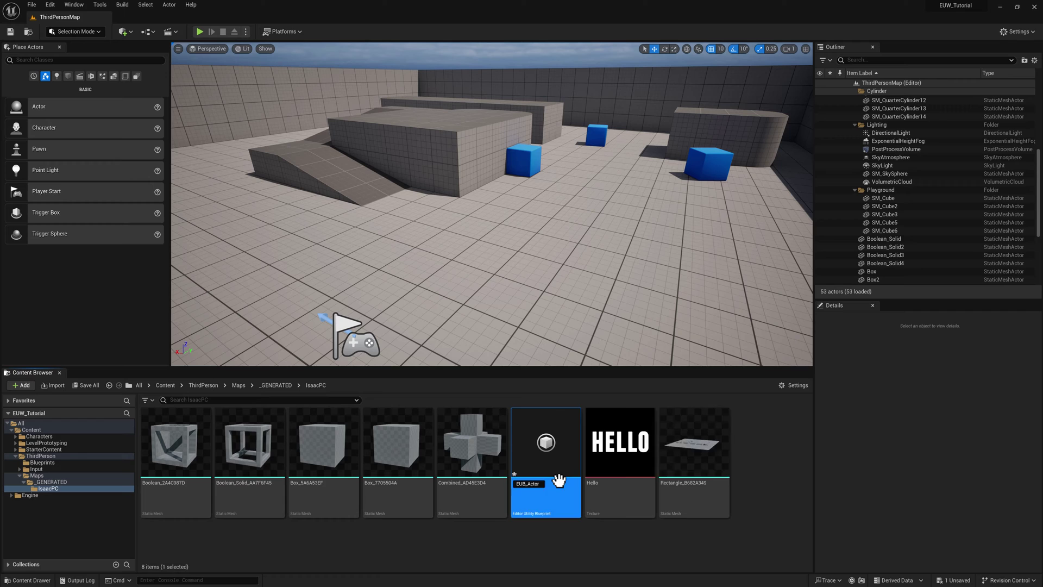
key(ctrl+s)
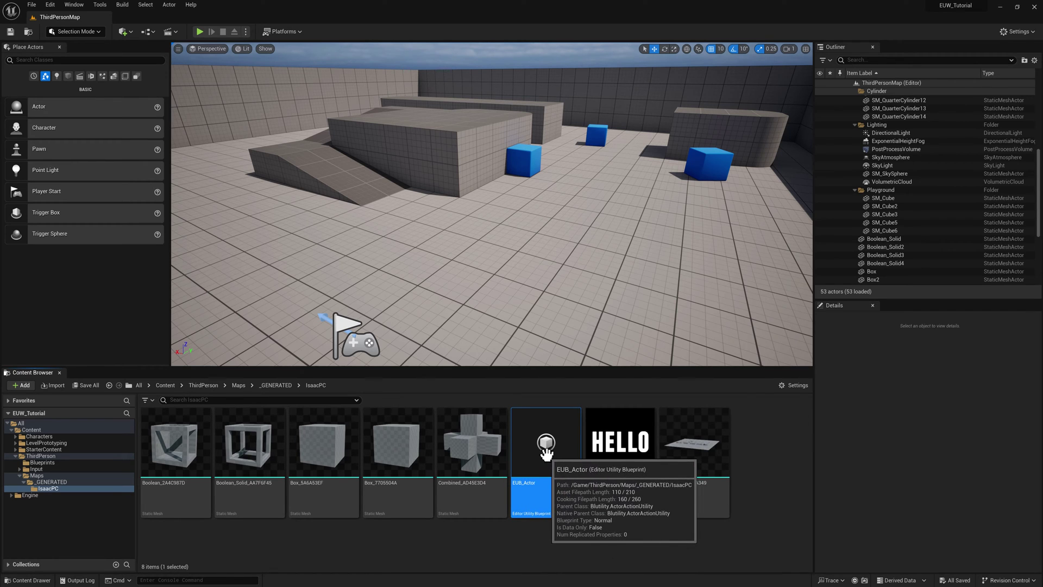
Step: Open EUB_Actor, add a function named Print Selected Actors, and compile the blueprint
double_click(538, 470)
drag(576, 121, 599, 118)
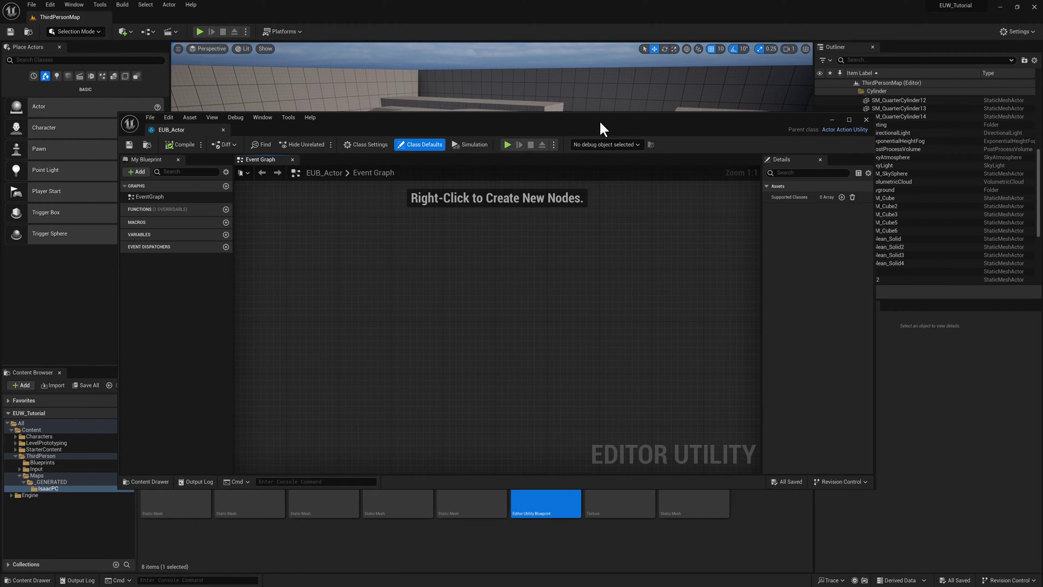
click(226, 209)
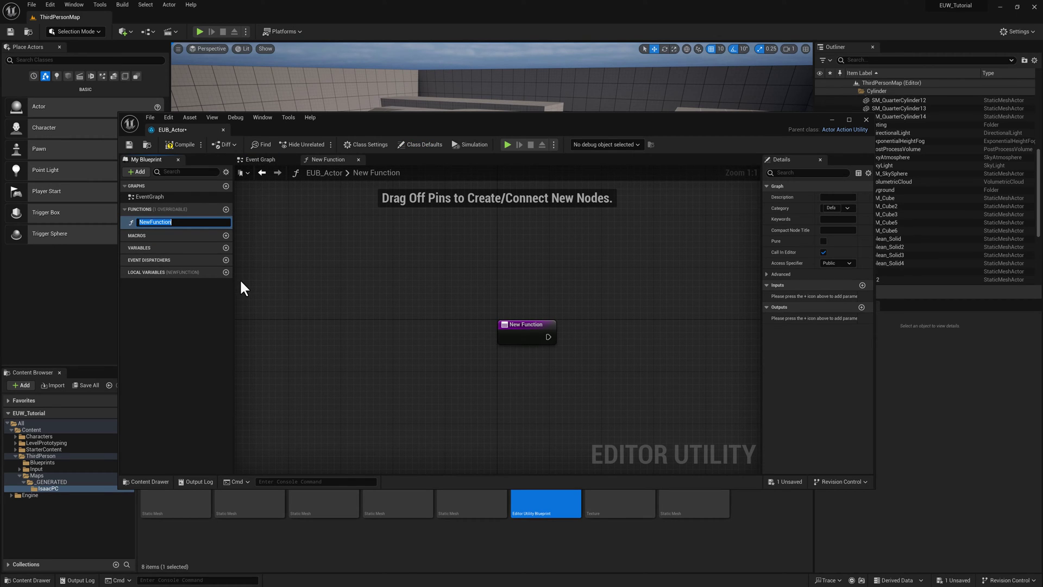
text(Print Selected Actors)
key(Return)
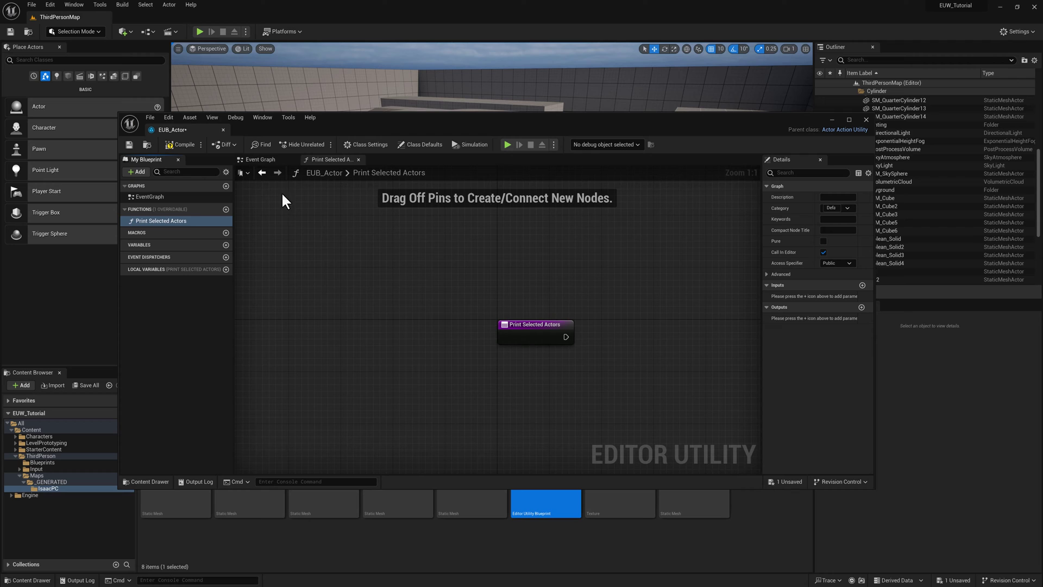
click(182, 146)
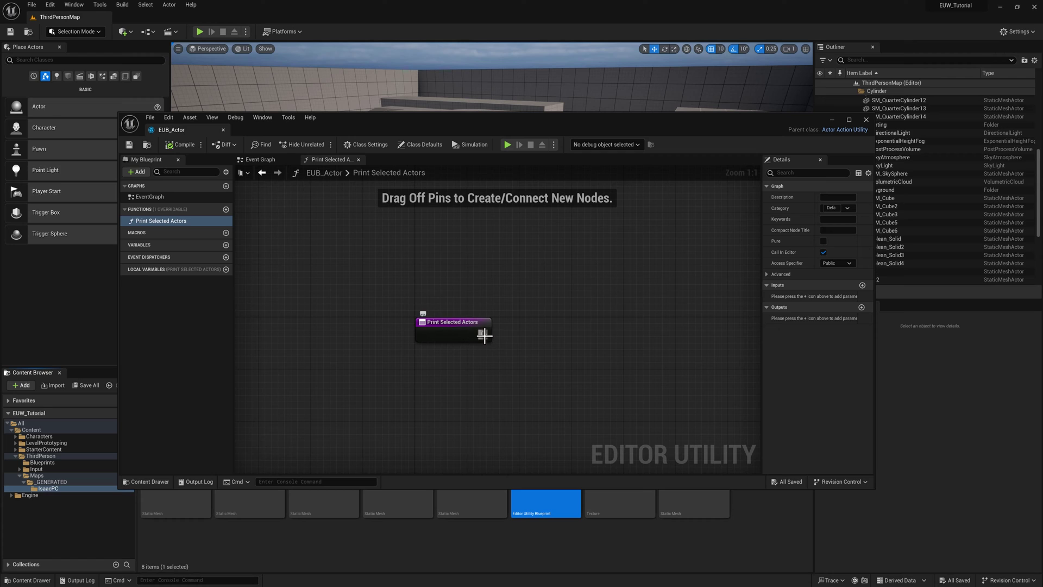
Step: Add Get Selected Actors after the function entry and feed its list into a For Each Loop
drag(484, 334, 546, 347)
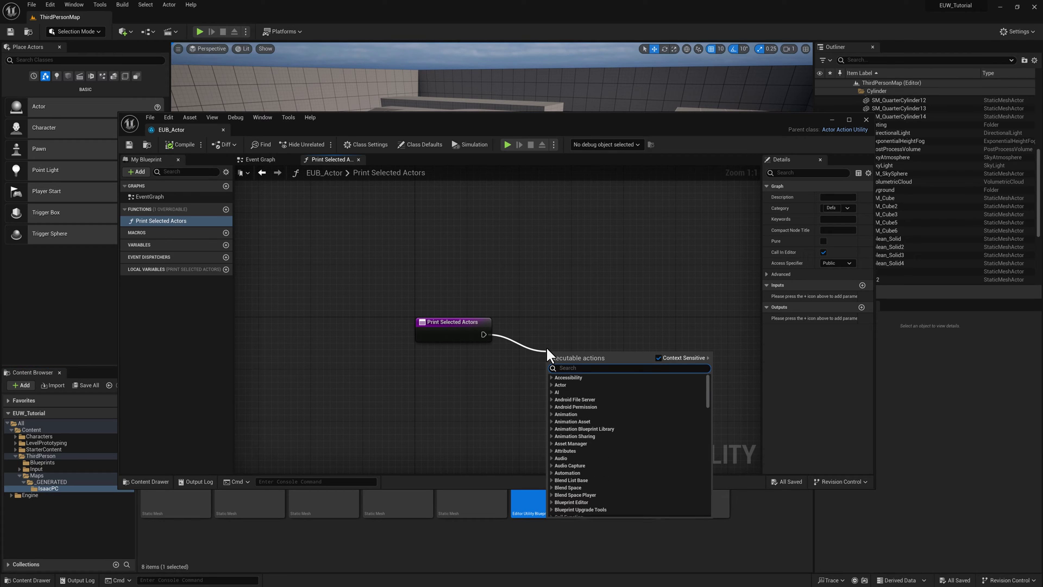
text(get selec)
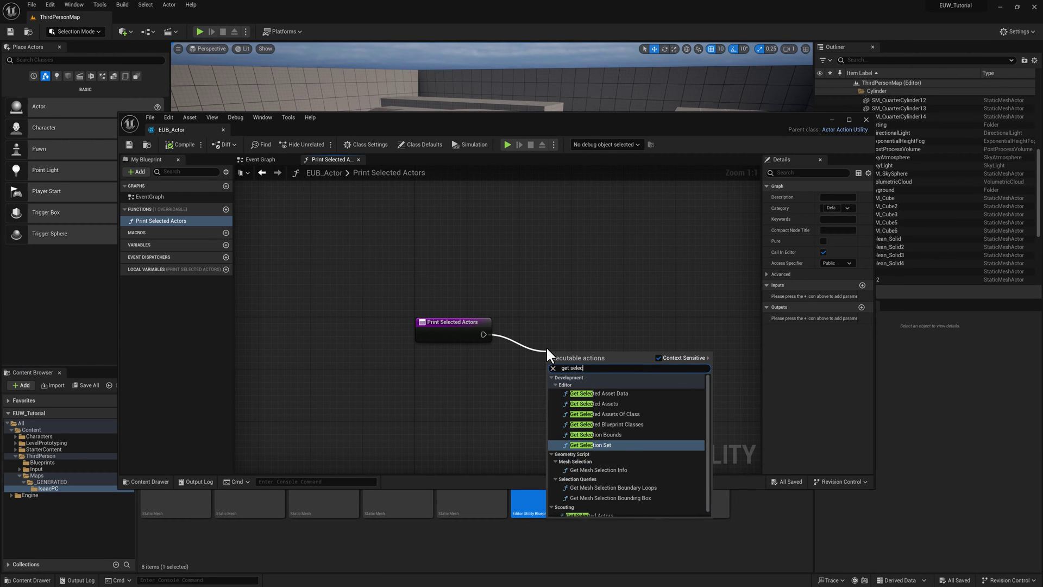
text(ted actors)
key(Return)
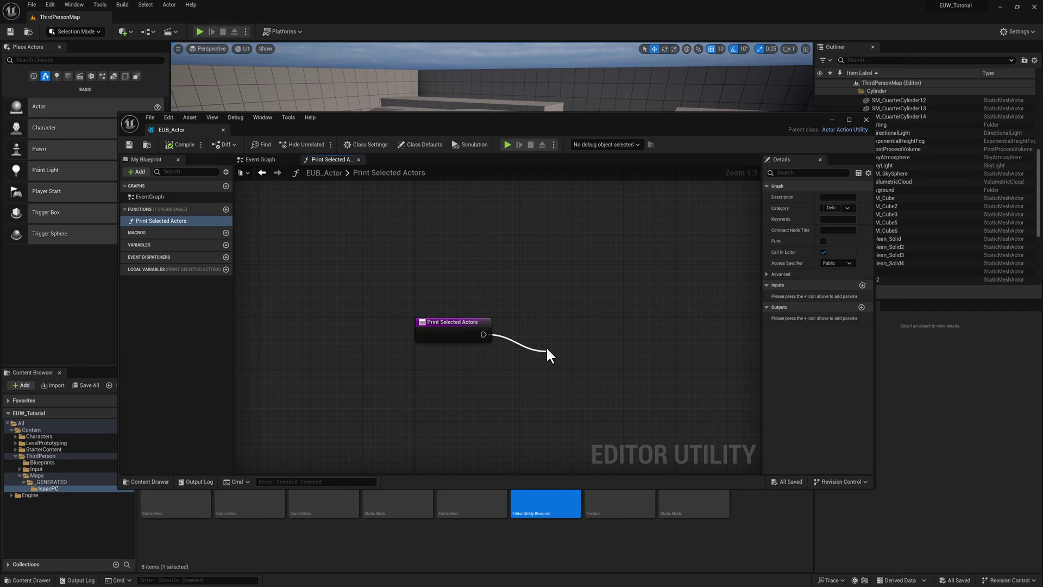
drag(549, 345, 540, 325)
right_drag(577, 297, 514, 300)
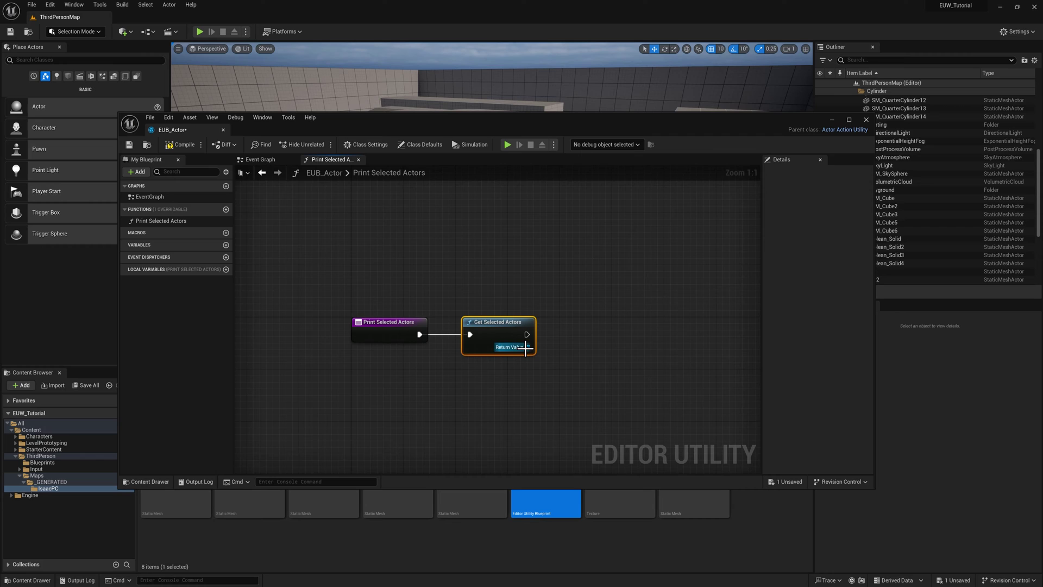
drag(525, 349, 563, 358)
text(for )
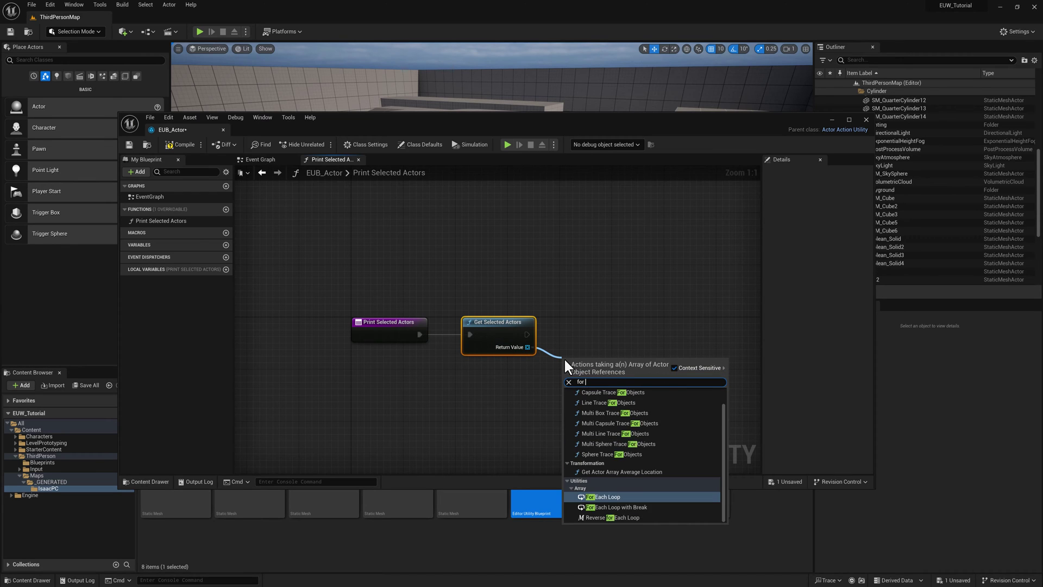
text(e)
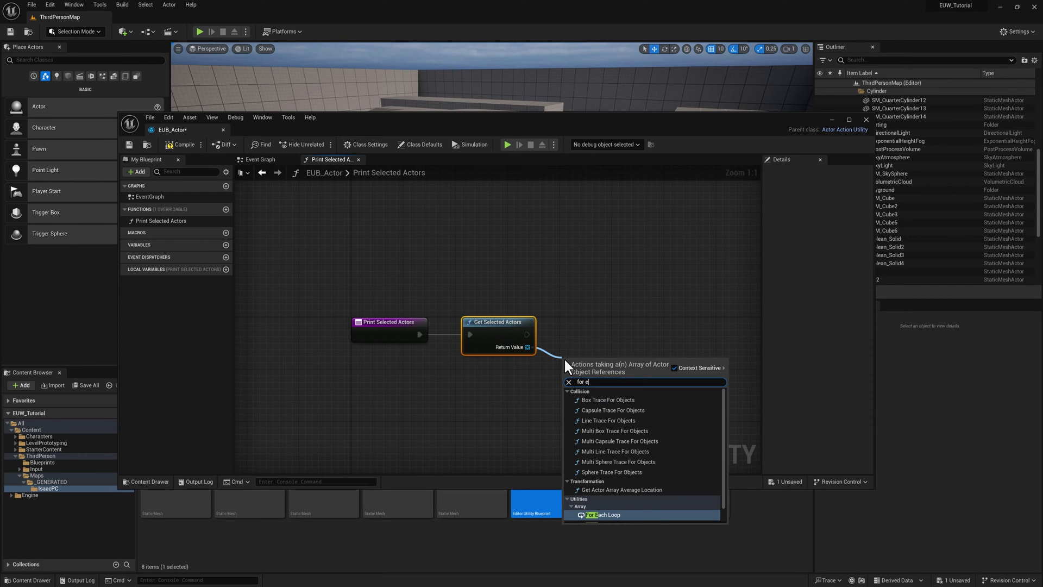
key(Return)
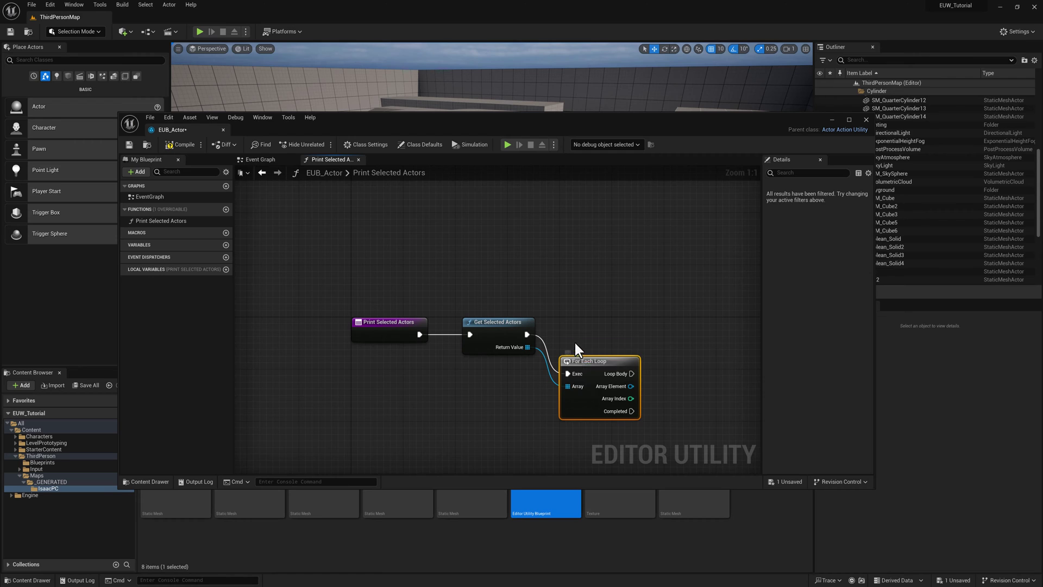
drag(574, 368, 574, 328)
right_drag(623, 287, 552, 284)
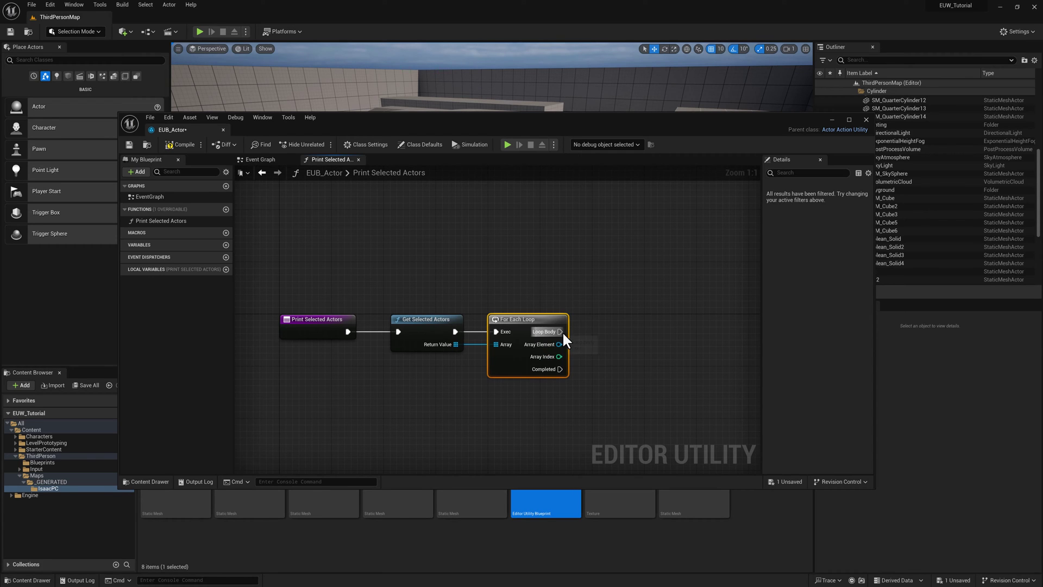
Step: Print each array element's display name through Print String and Get Display Name, then compile
drag(560, 332, 634, 331)
text(print)
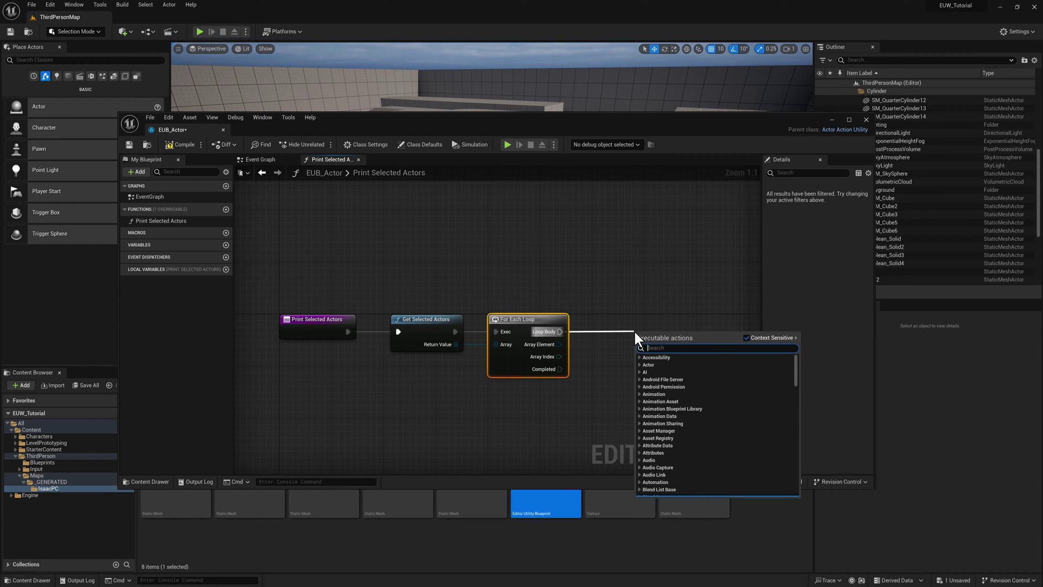
key(Return)
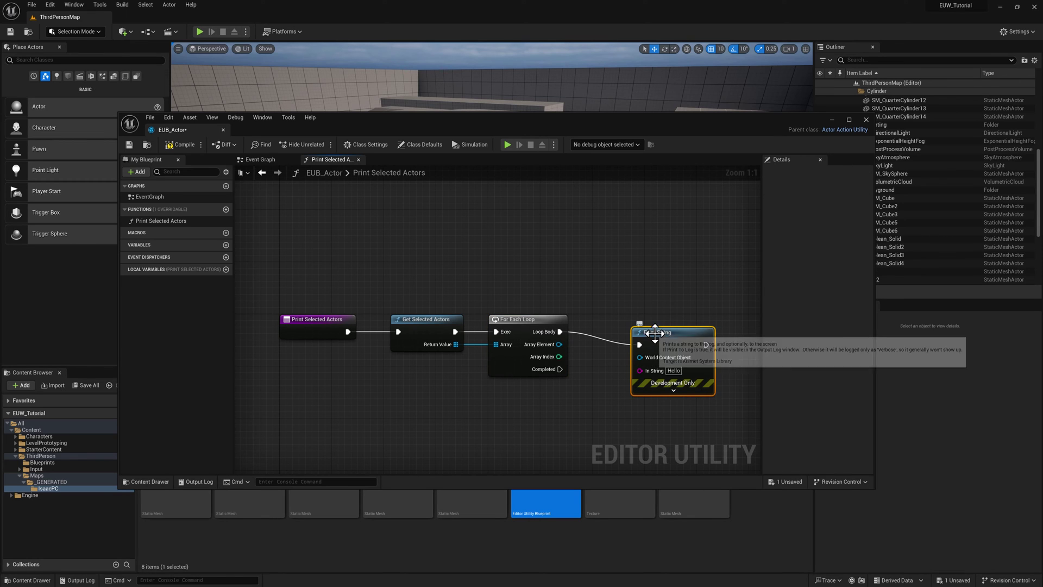
drag(669, 326, 682, 320)
drag(559, 345, 659, 357)
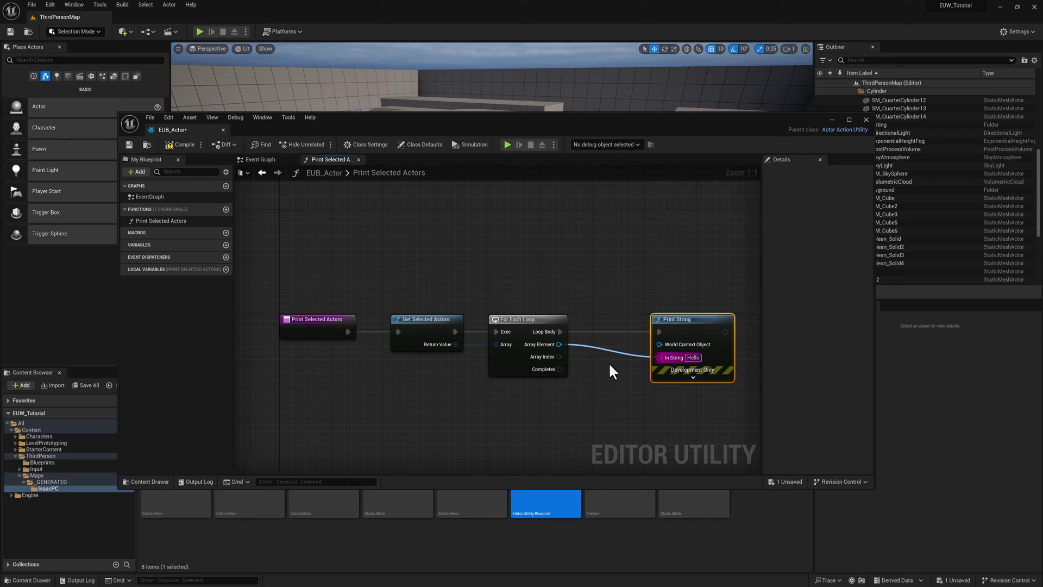
drag(702, 319, 729, 319)
drag(625, 321, 645, 347)
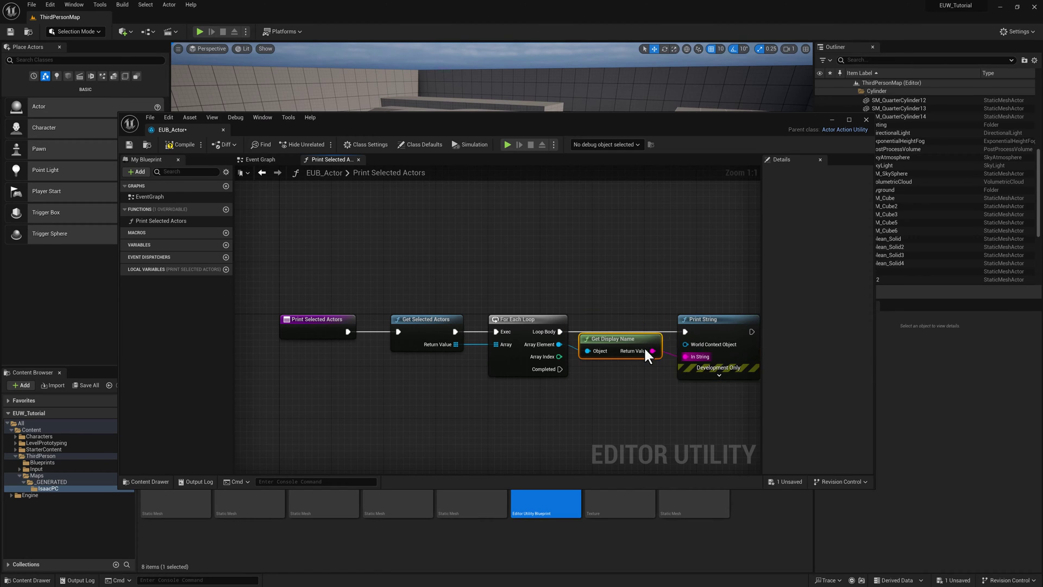
right_drag(507, 283, 497, 278)
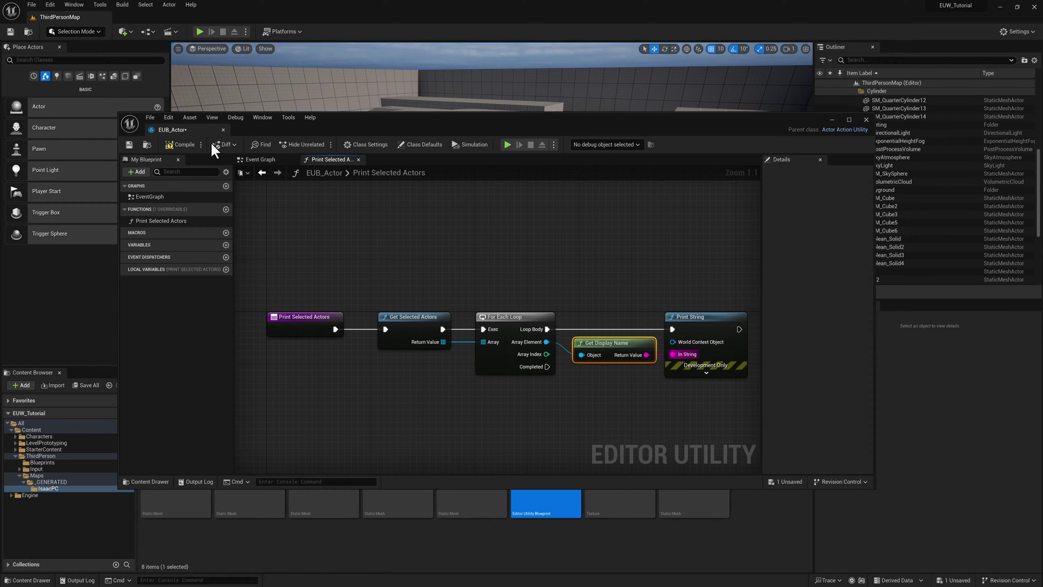
click(176, 141)
Step: Save and close the EUB_Actor blueprint, then select the large block SM_Cube4 in the viewport
click(130, 144)
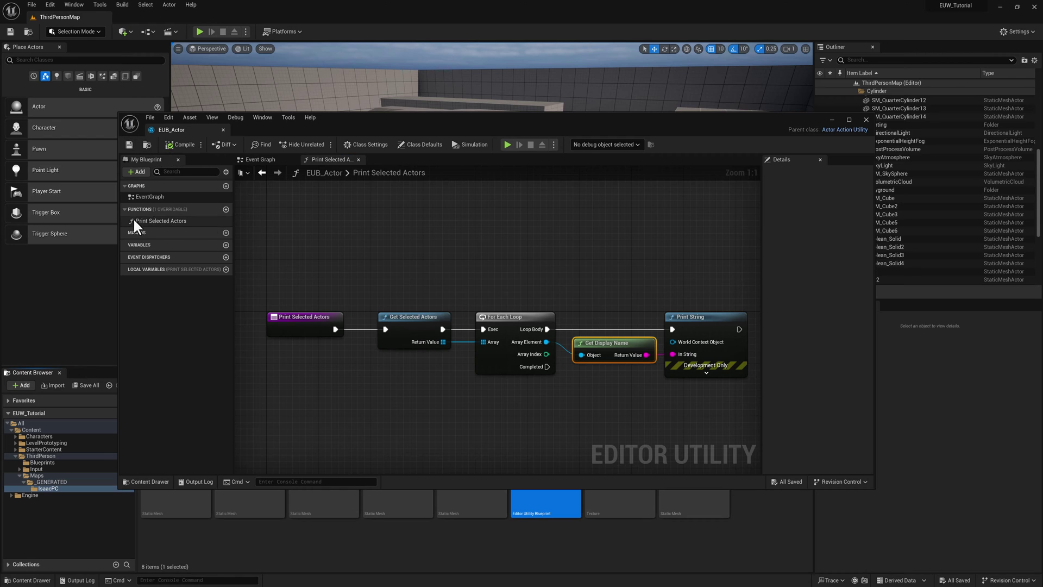
click(866, 120)
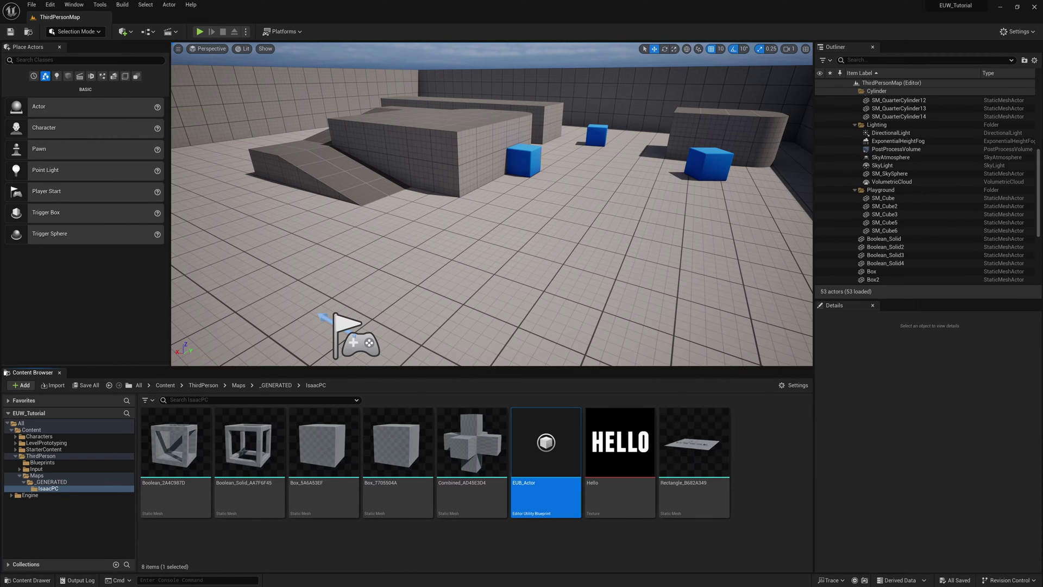
click(380, 184)
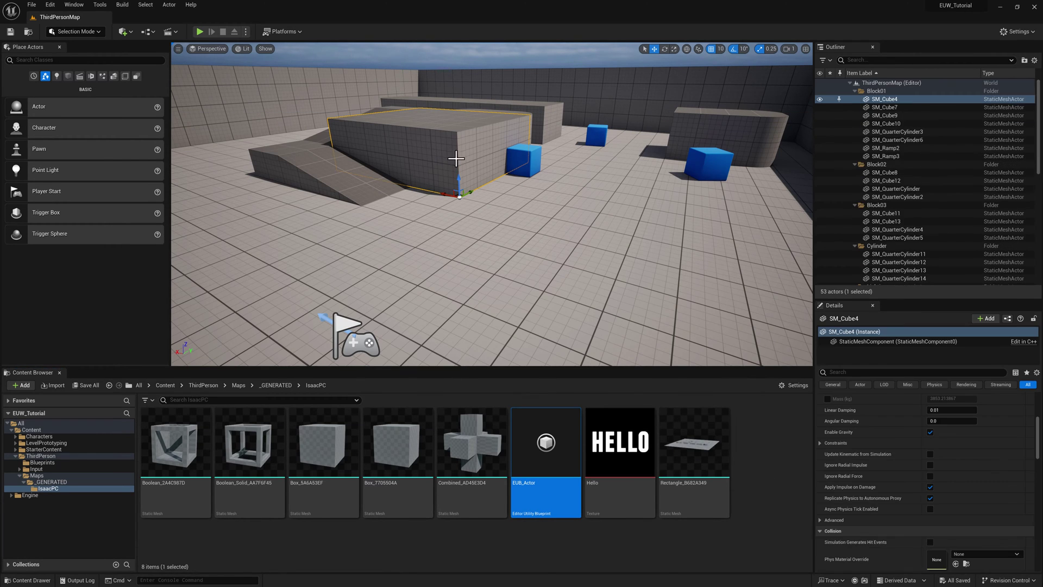
Step: Open the Output Log from the Window menu, clear it, and move it to the lower left
click(72, 5)
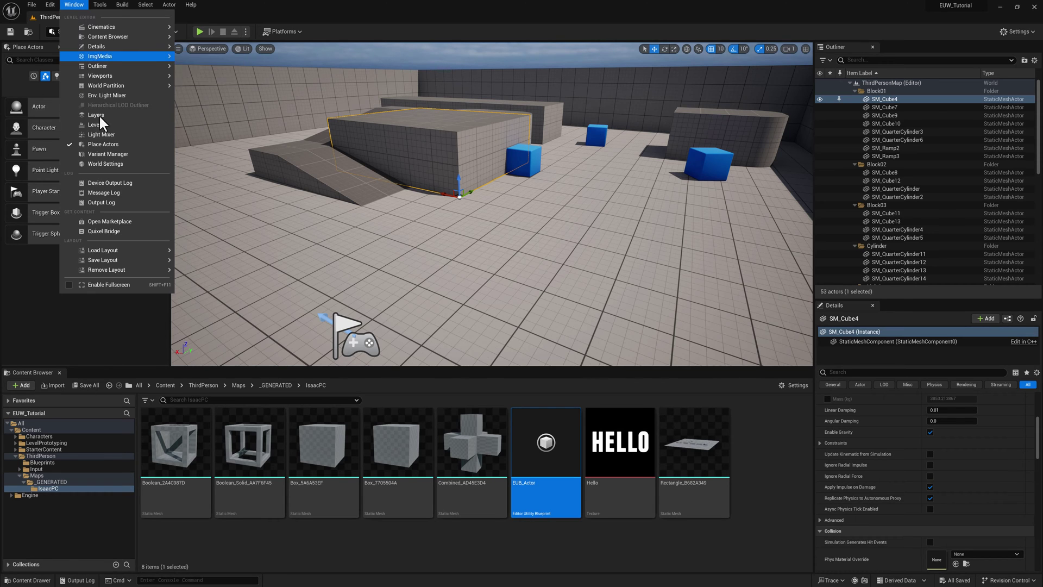
click(102, 201)
right_click(404, 247)
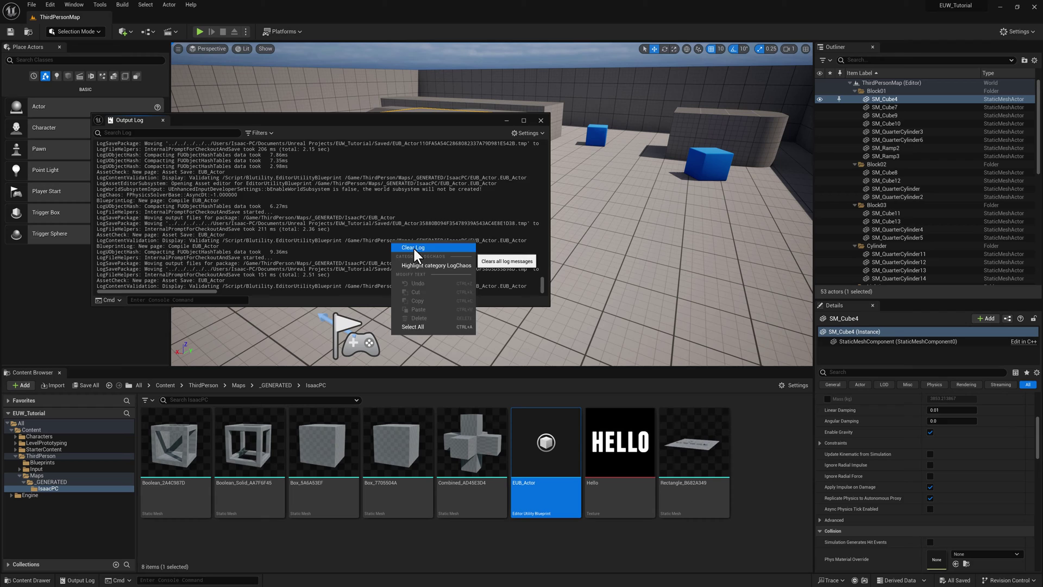
click(412, 251)
drag(223, 120, 190, 119)
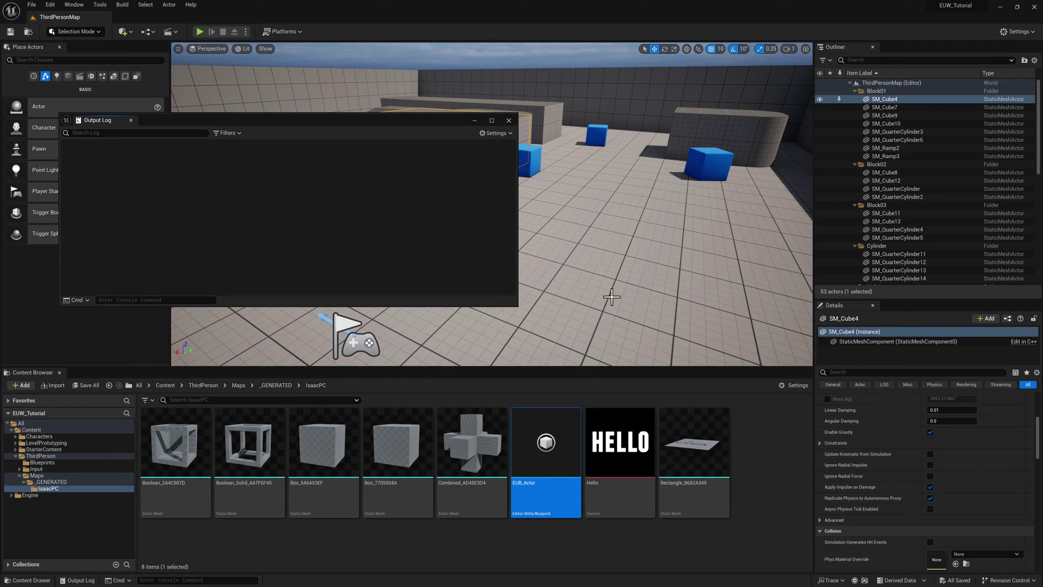
drag(410, 126, 392, 243)
Step: Run Print Selected Actors on SM_Cube4 from both the viewport and the Outliner
right_click(445, 146)
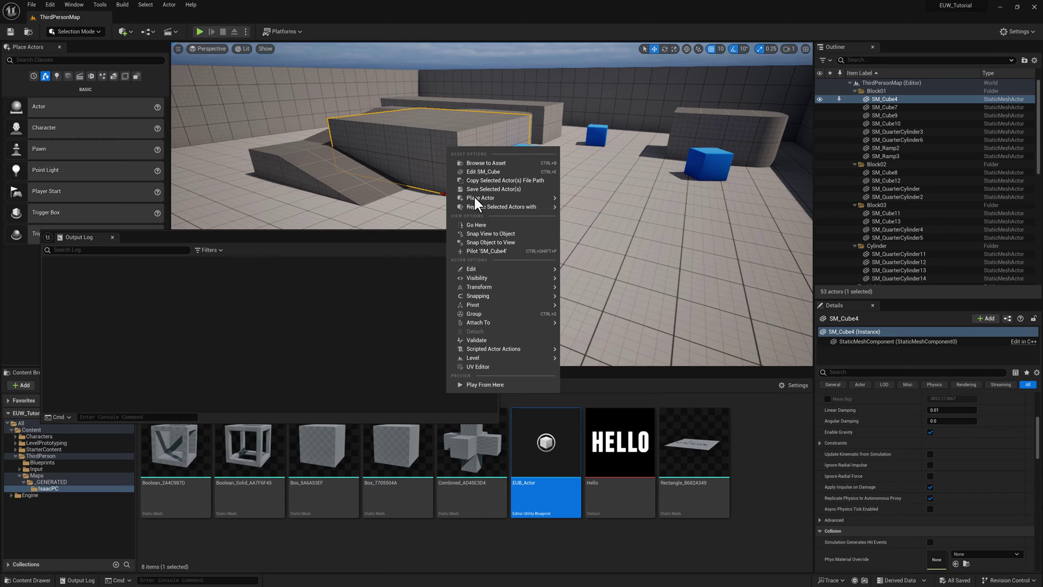
mouse_move(487, 349)
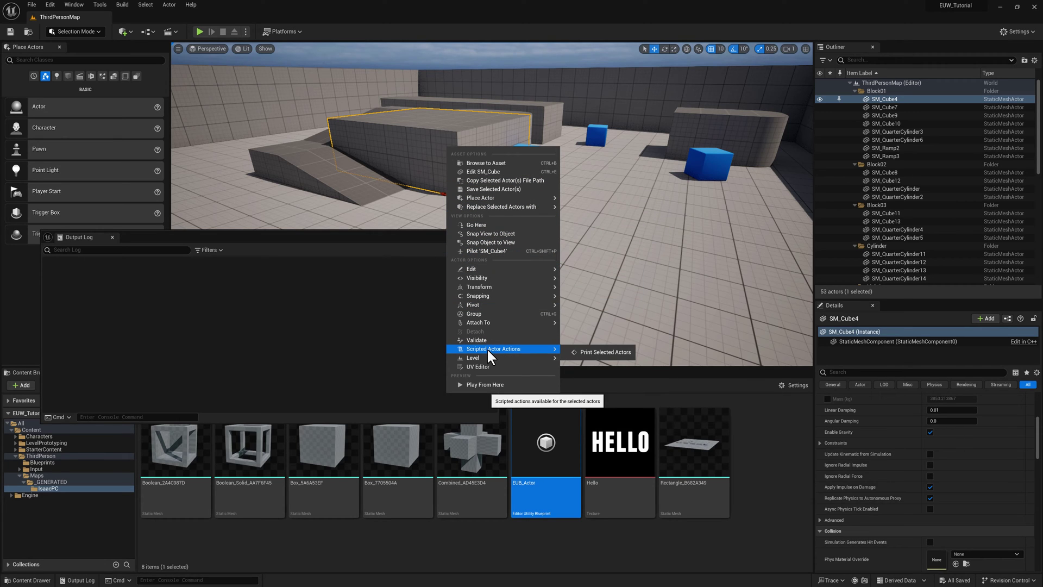
click(594, 353)
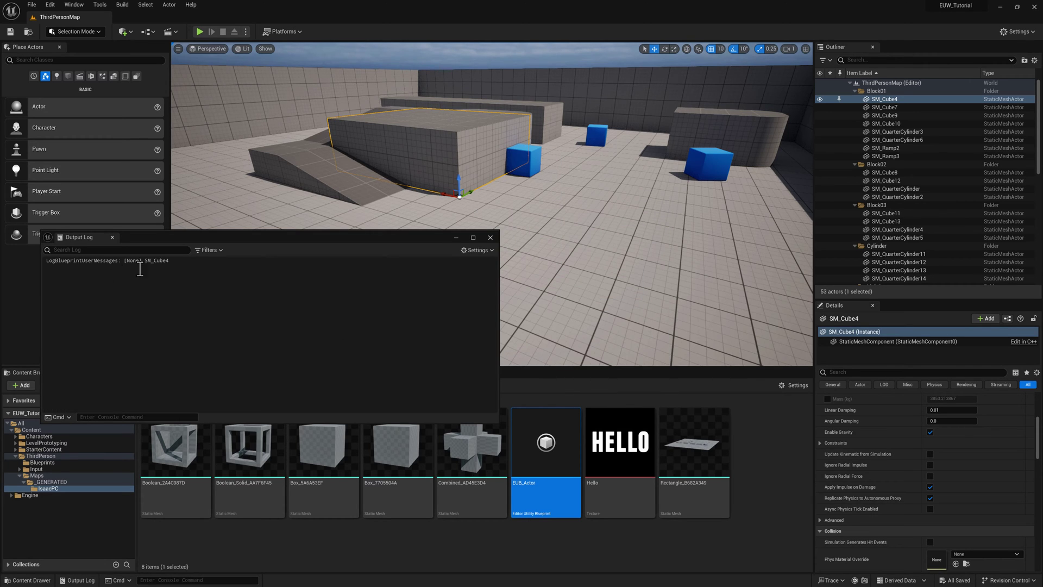
right_click(880, 100)
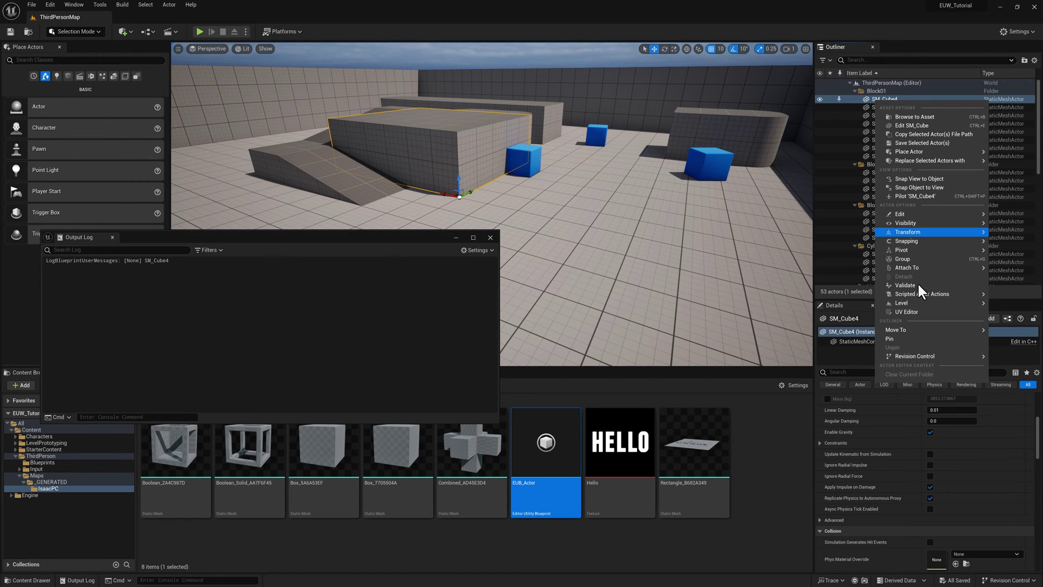
mouse_move(917, 292)
click(845, 298)
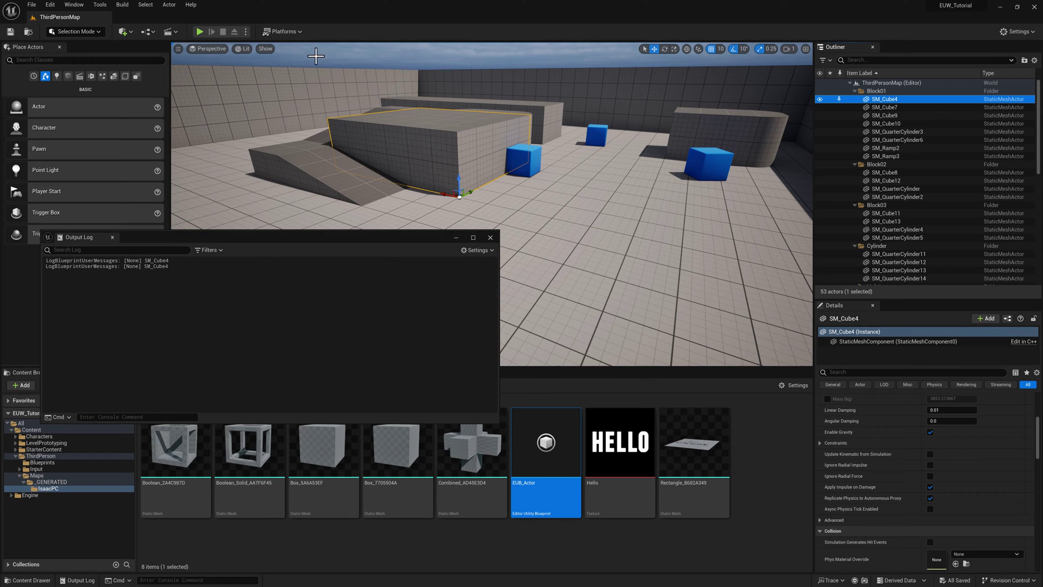
Step: Marquee-select 22 actors and run Print Selected Actors on all of them
ctrl+alt+drag(316, 56, 762, 254)
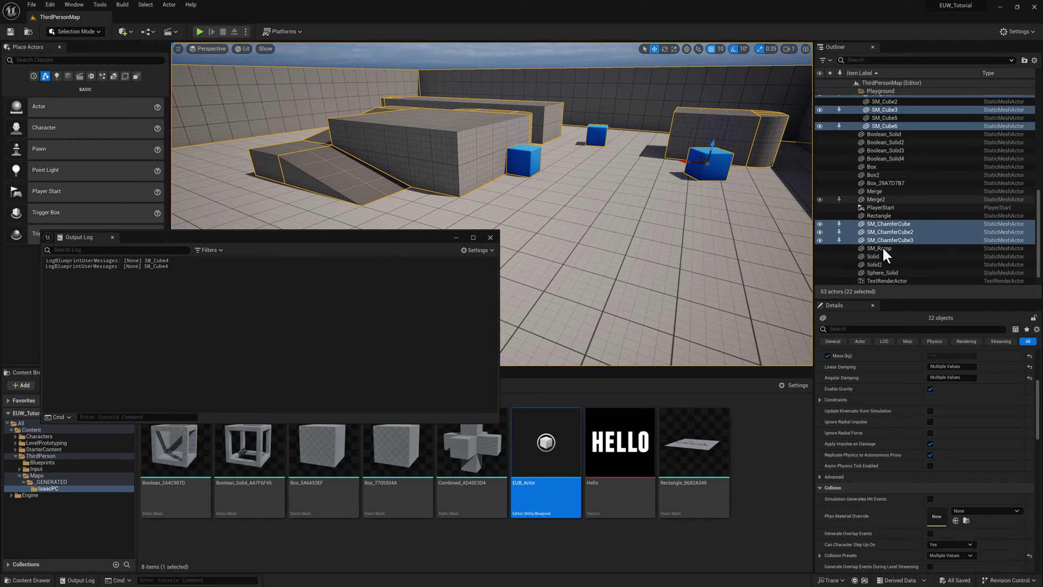
right_click(881, 227)
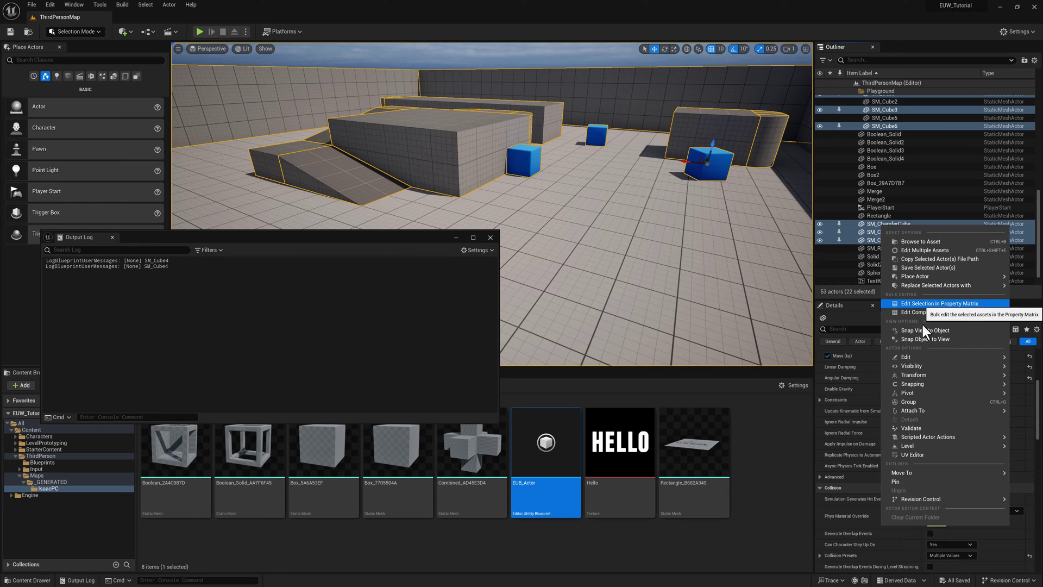
mouse_move(918, 360)
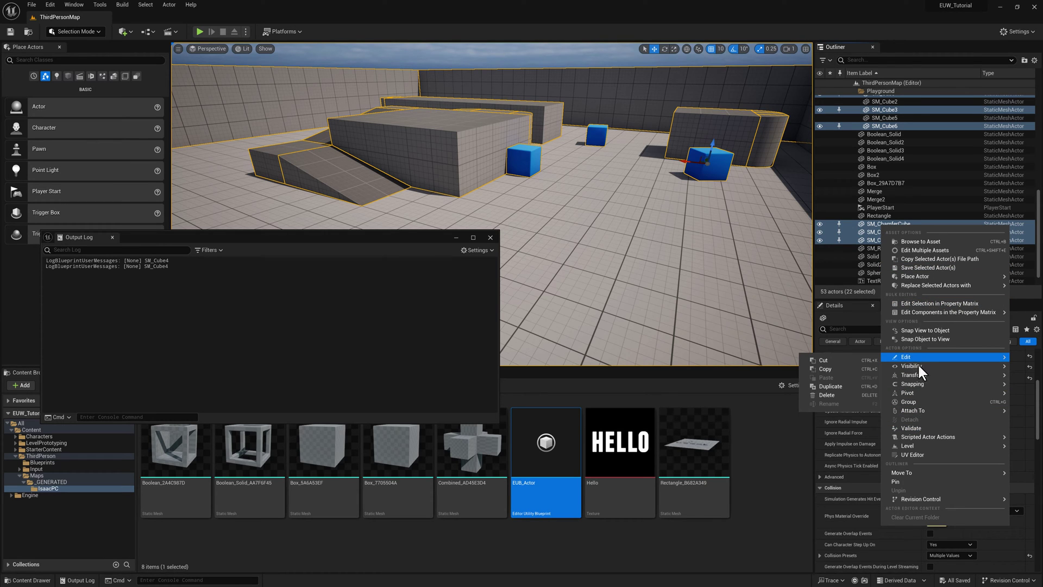
mouse_move(934, 435)
click(851, 440)
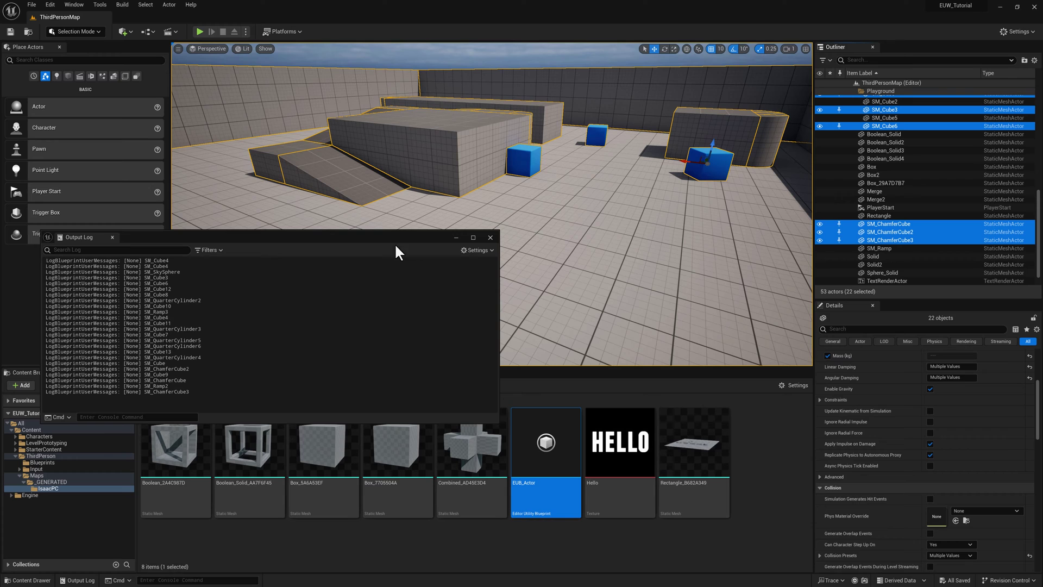
right_drag(483, 223, 421, 231)
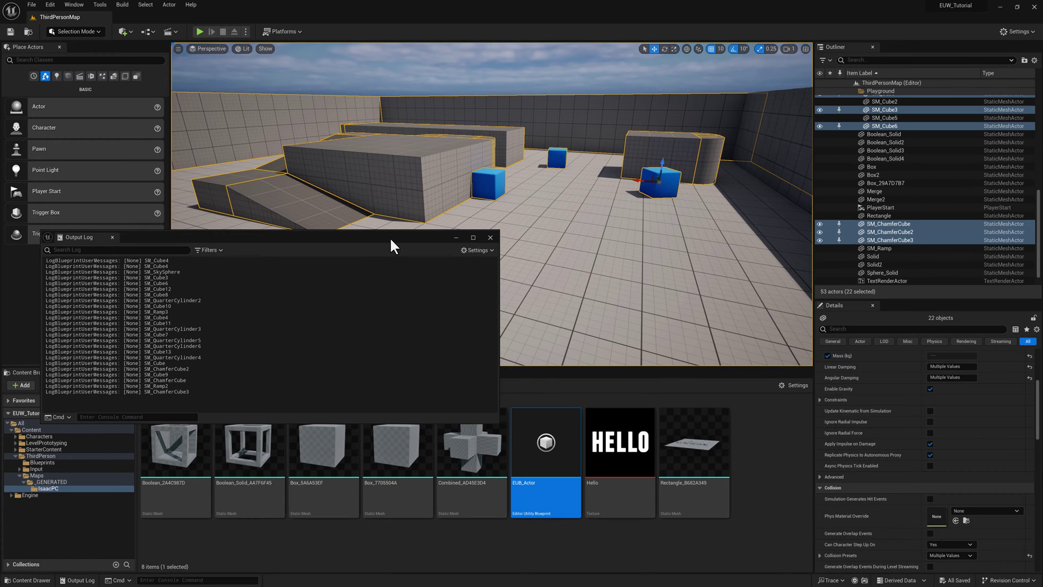
drag(391, 239, 445, 258)
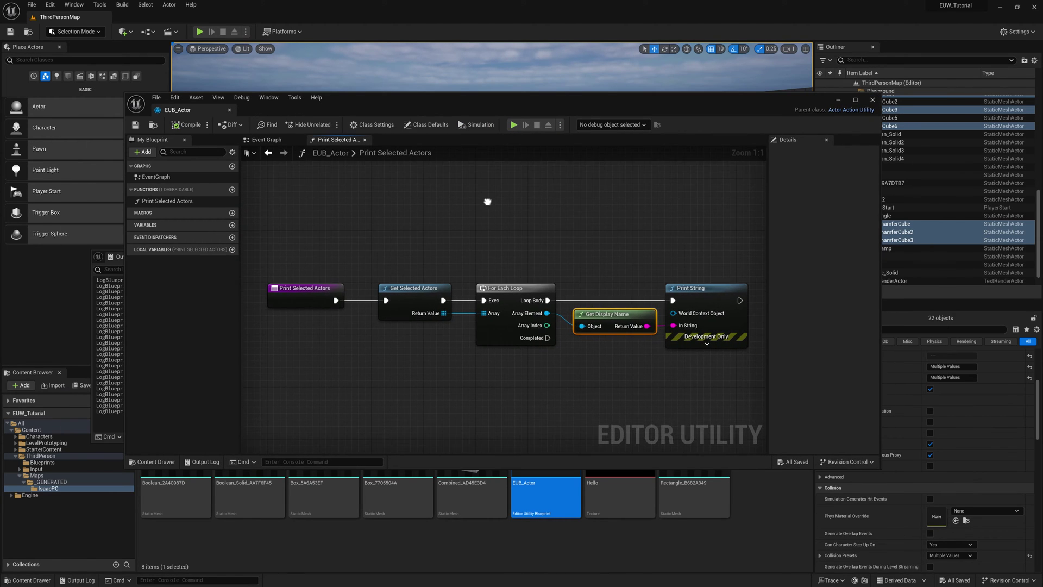
drag(325, 292, 338, 291)
click(386, 265)
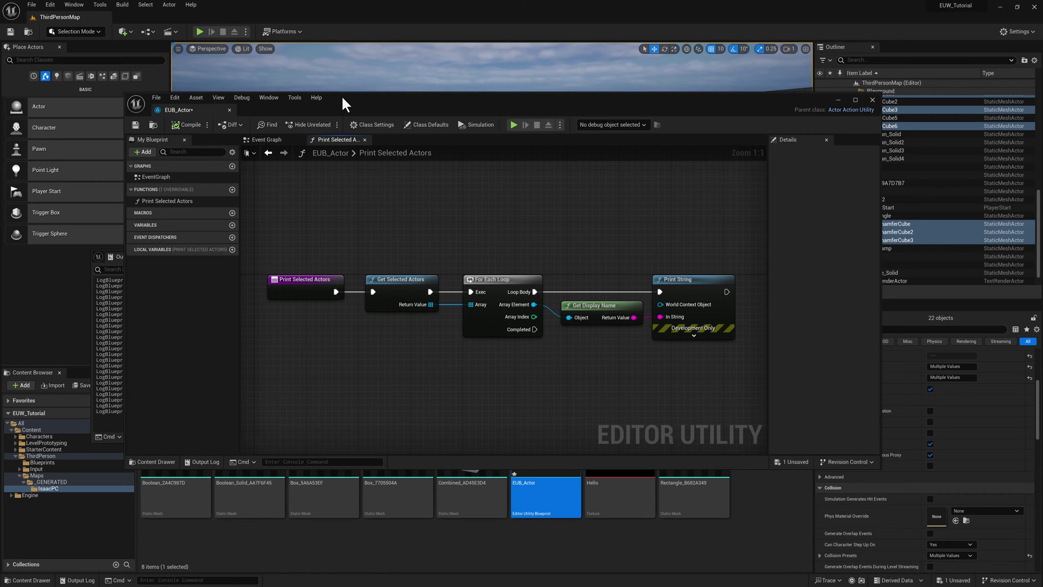
click(839, 100)
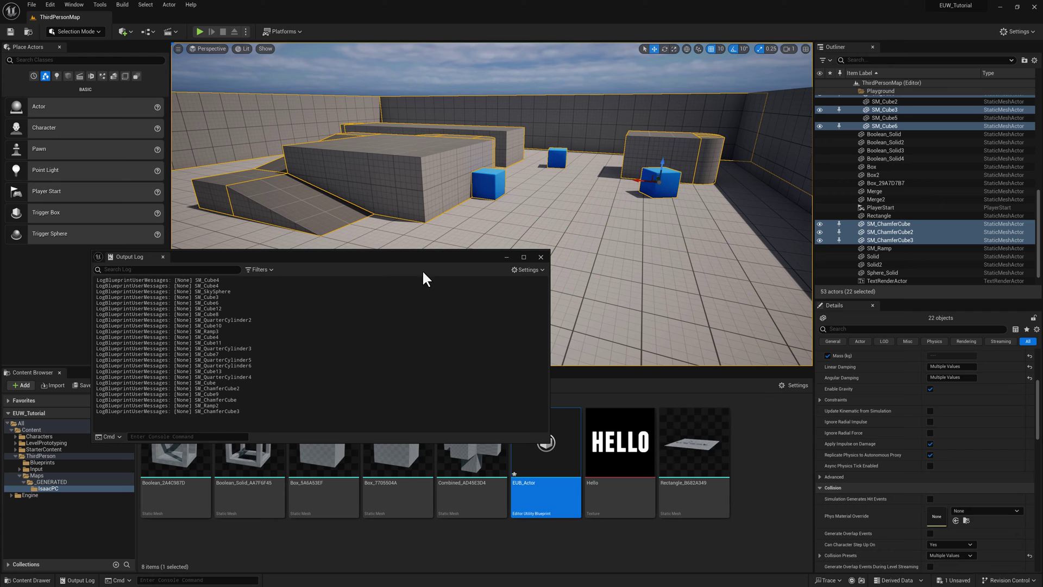
Step: Clear the Output Log and move it up and to the left
right_click(342, 311)
drag(360, 259, 310, 167)
right_click(358, 297)
click(337, 320)
Step: Create a new Editor Utility Blueprint named EUB_Assets in IsaacPC and save it
right_click(761, 445)
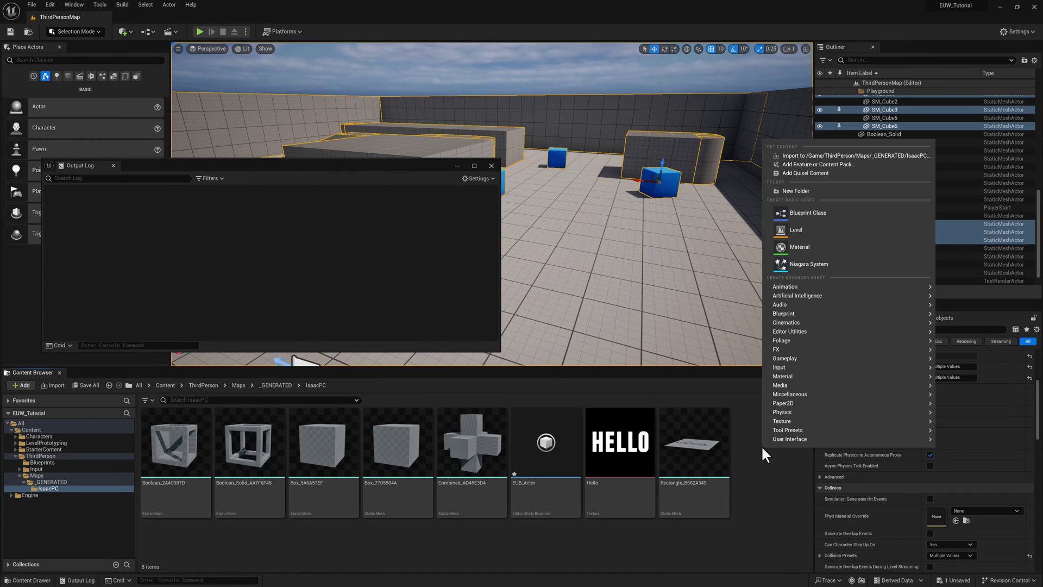
mouse_move(800, 337)
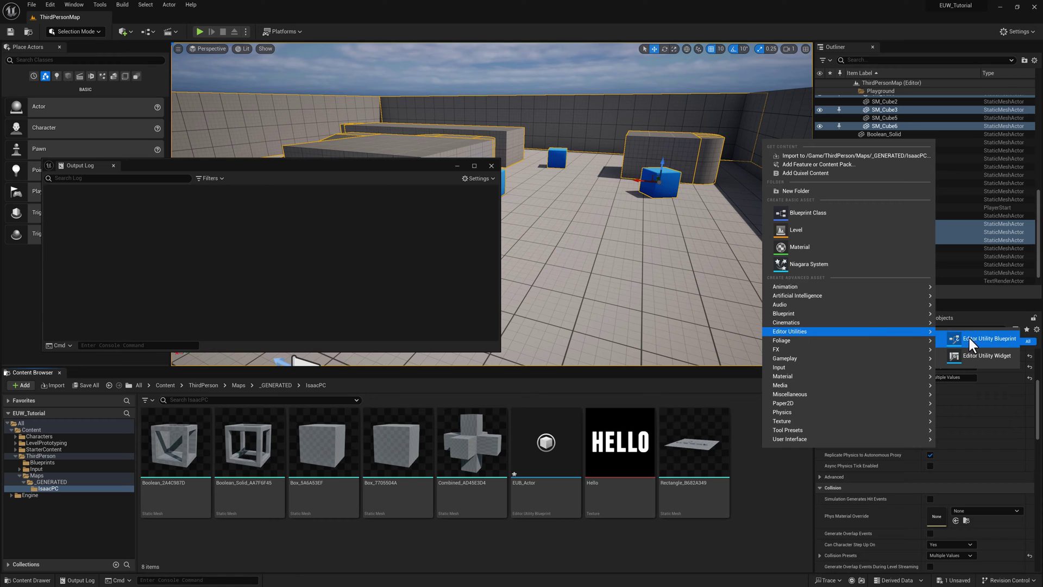
click(989, 338)
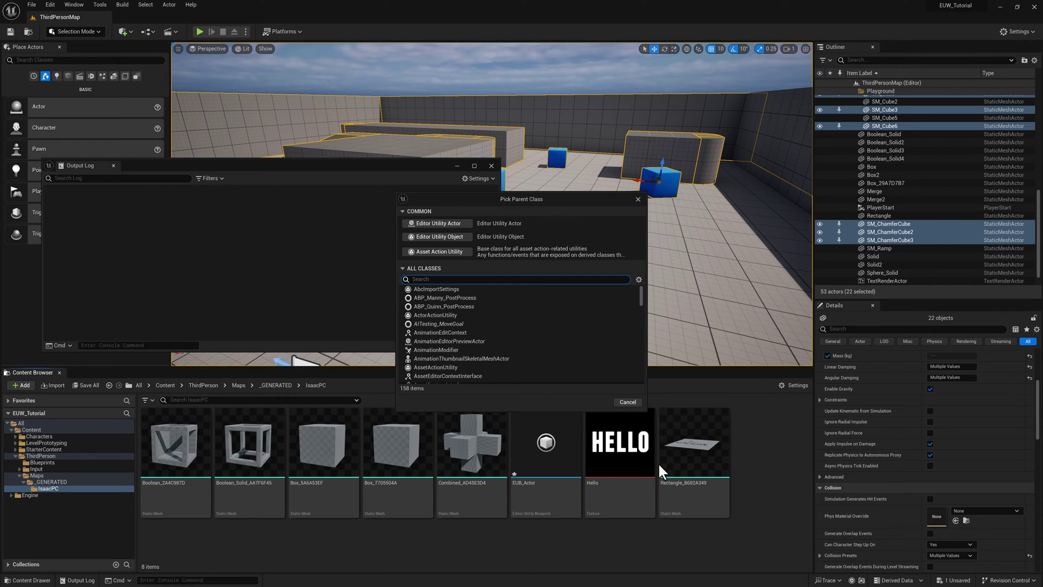
click(449, 252)
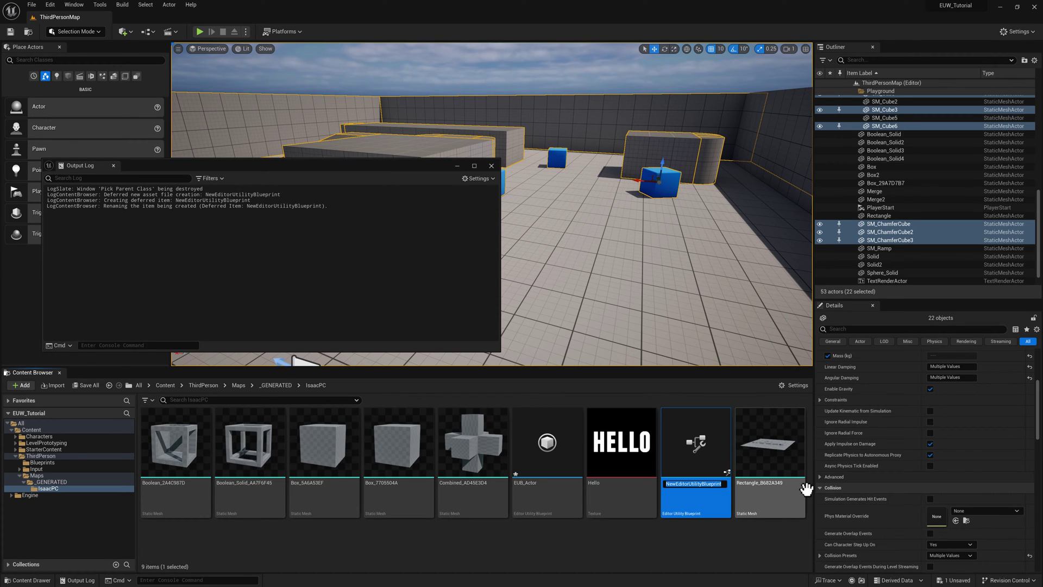
text(EUB_Assets)
key(Return)
right_click(610, 452)
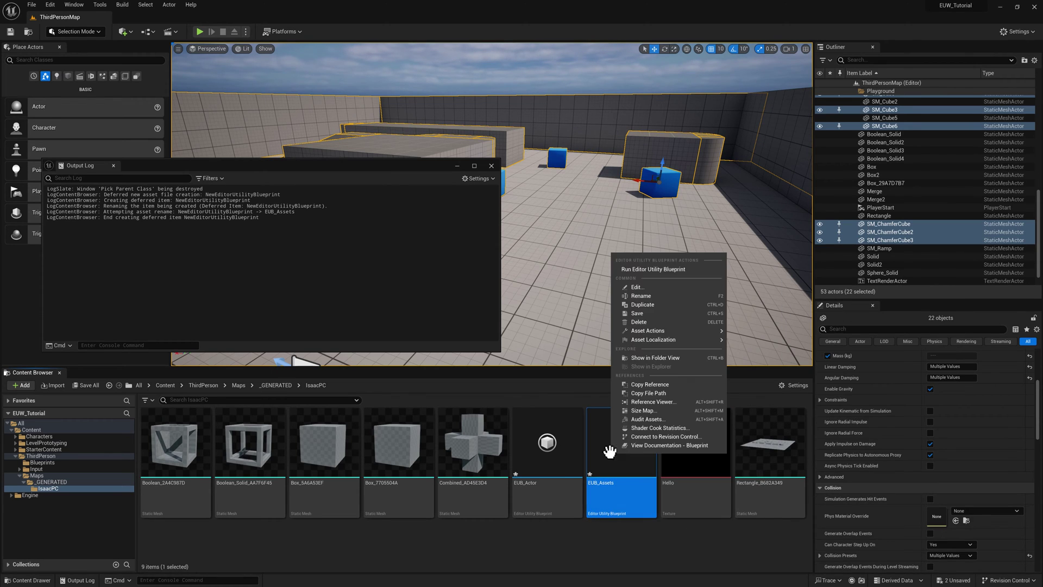
click(647, 314)
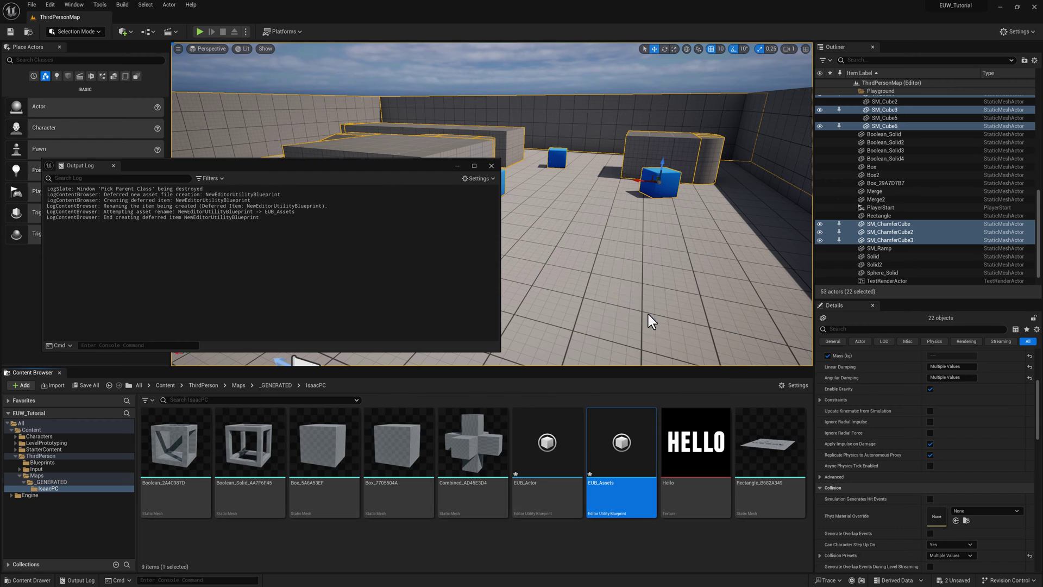
Step: Open EUB_Assets and add a function named Print Selected Assets
double_click(625, 480)
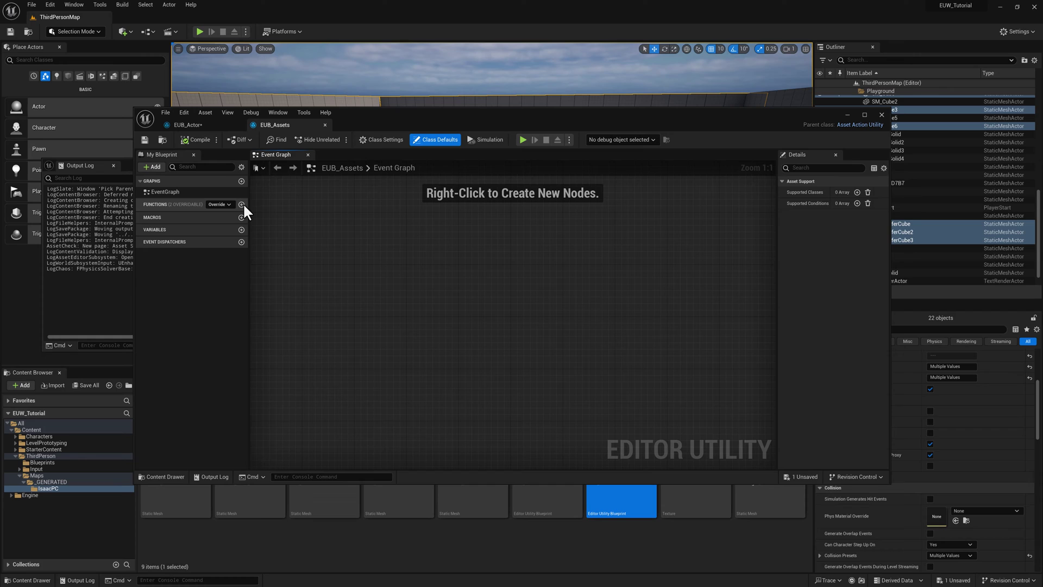
click(241, 204)
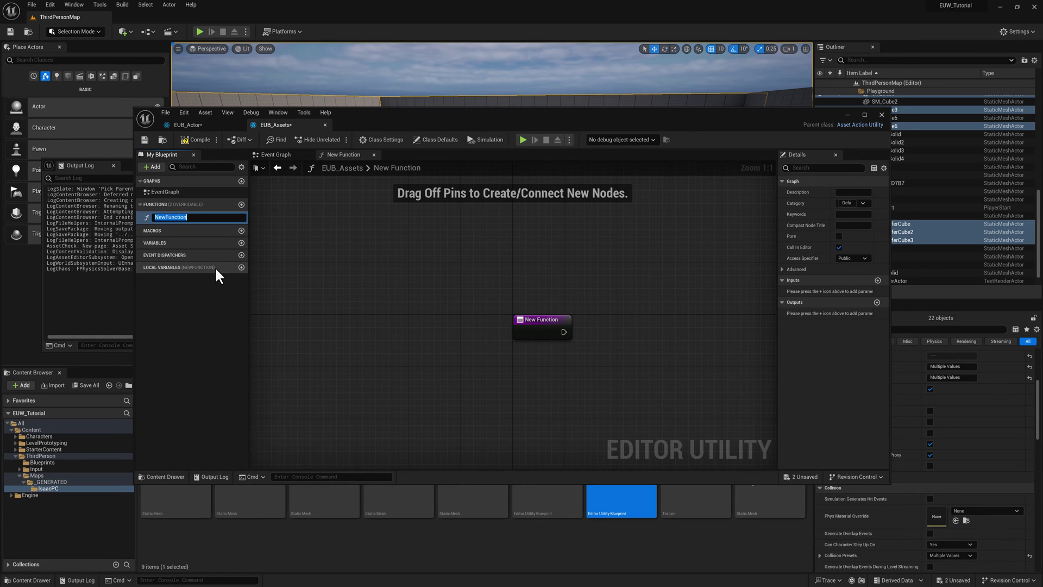
text(Print Selected Assets)
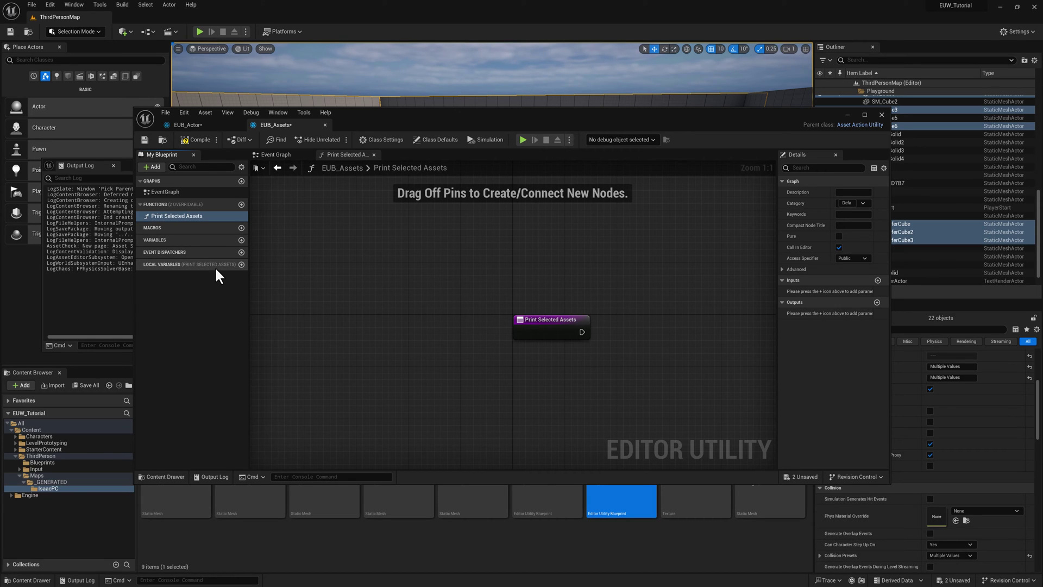
key(Home)
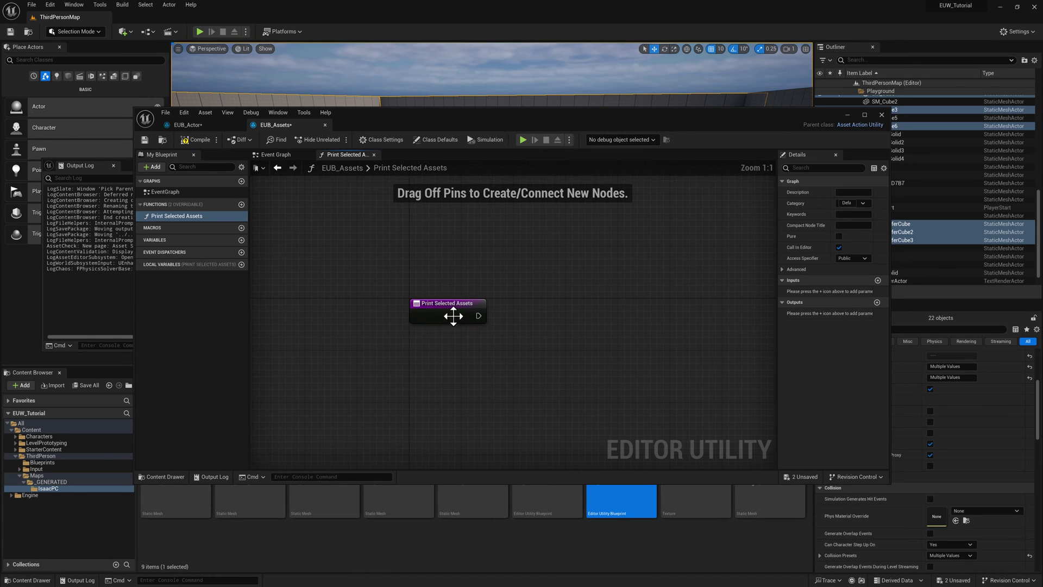
Step: Wire Get Selected Assets from the function entry into a For Each Loop
drag(557, 319, 556, 319)
text(get)
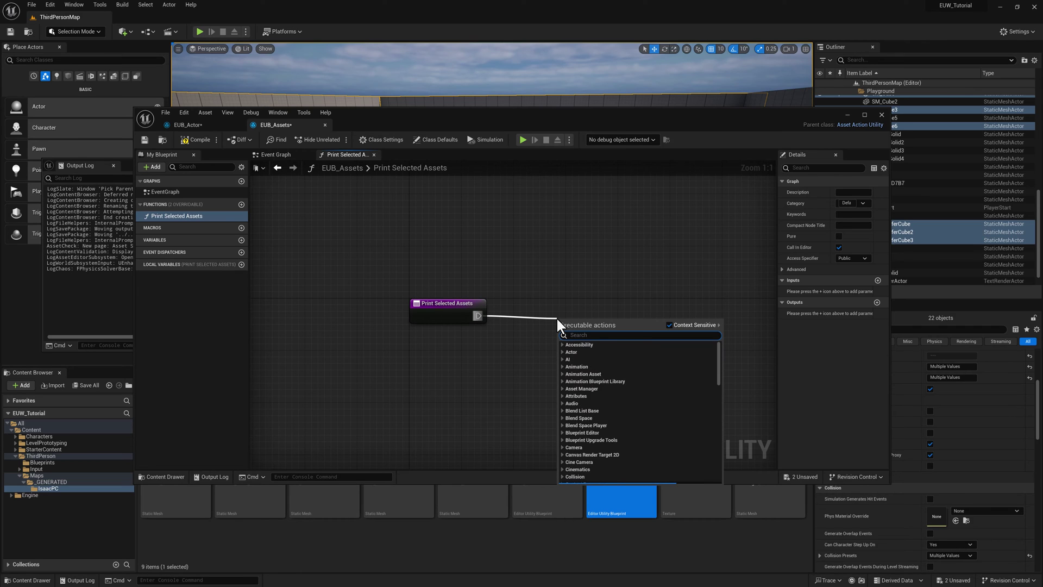
text( sel)
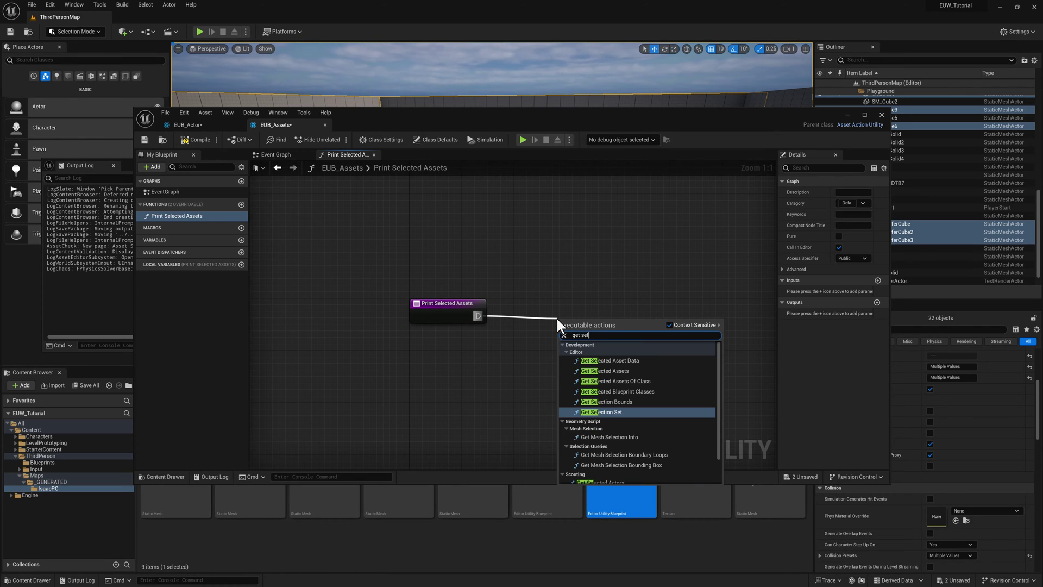
text(ected asset)
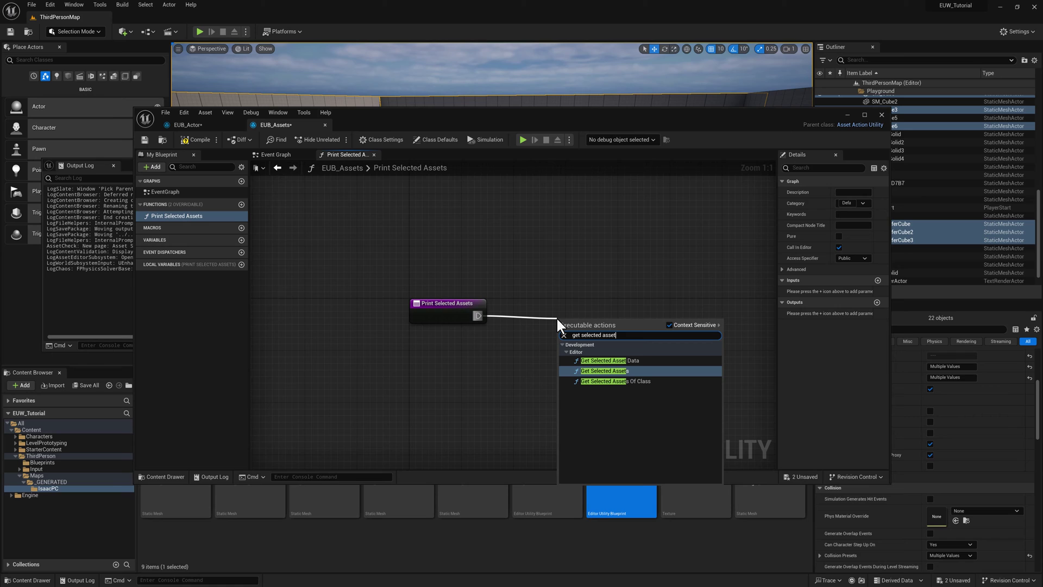
click(594, 370)
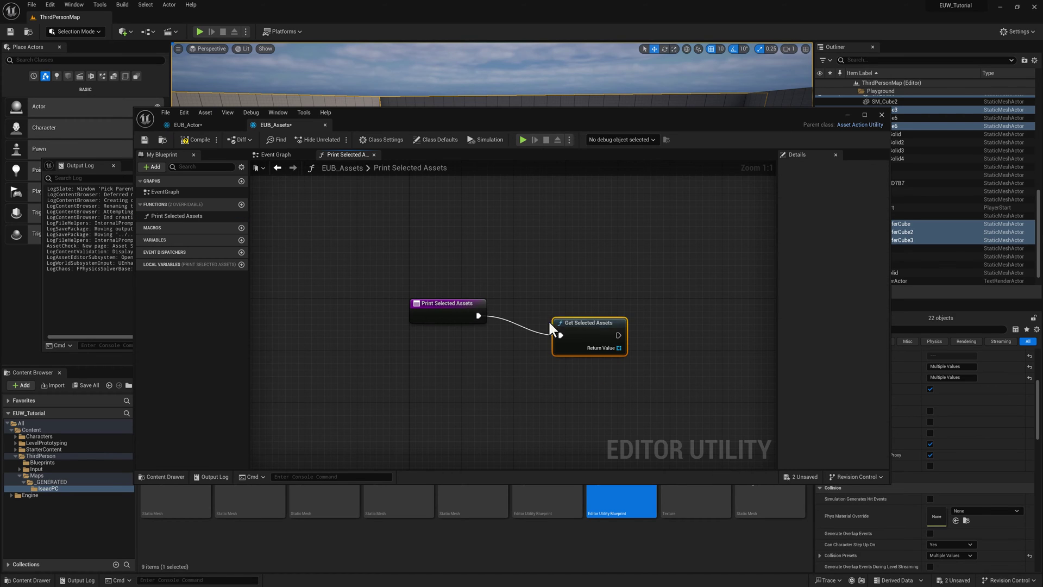
drag(587, 323, 541, 305)
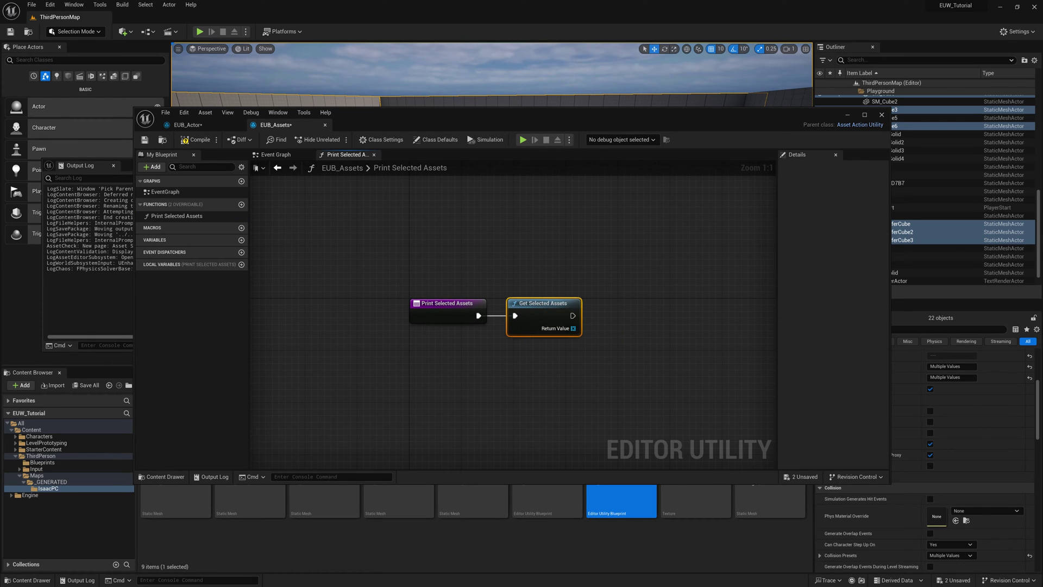
right_drag(579, 330, 540, 329)
drag(540, 329, 579, 348)
text(for)
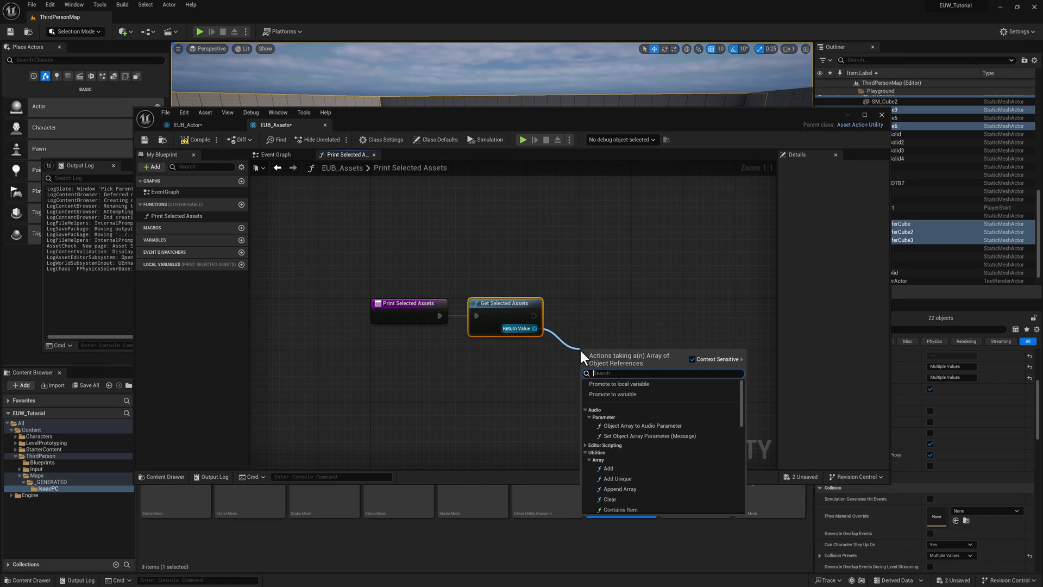
key(Return)
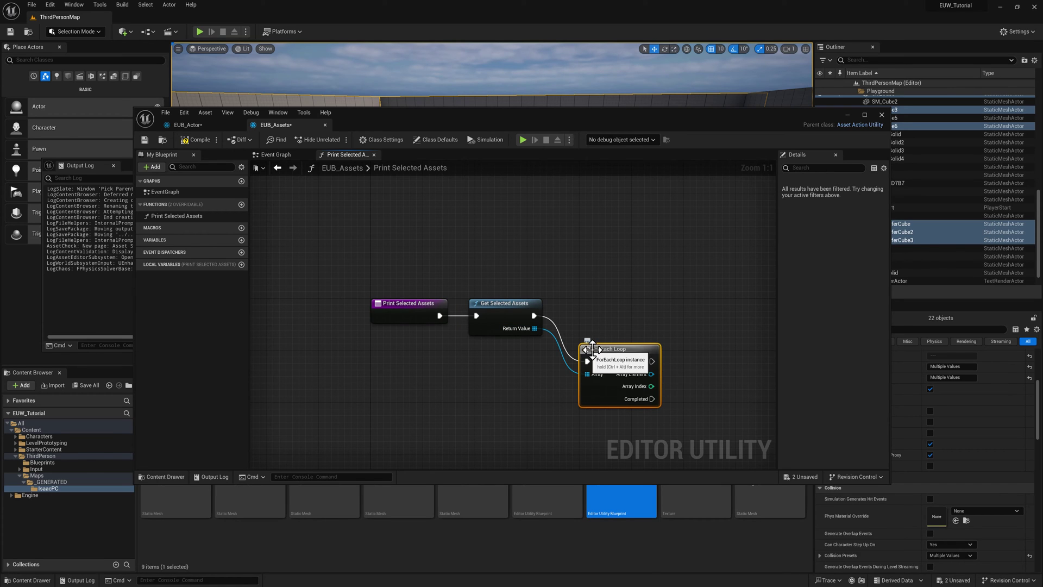
drag(600, 345, 589, 308)
right_drag(634, 285, 556, 319)
Step: Print each asset's display name via Print String and Get Display Name, then compile
drag(555, 319, 628, 319)
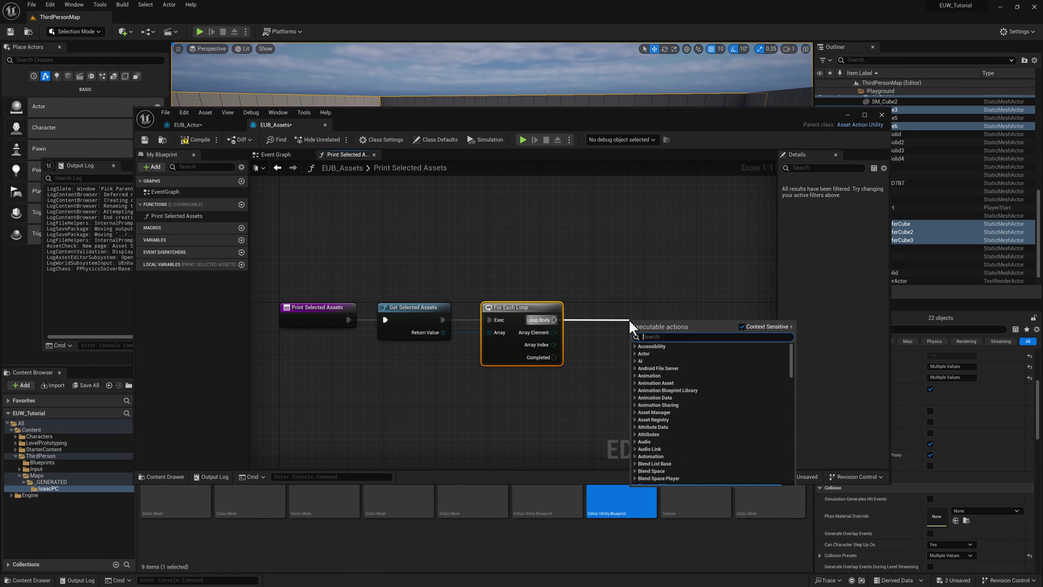
key(Escape)
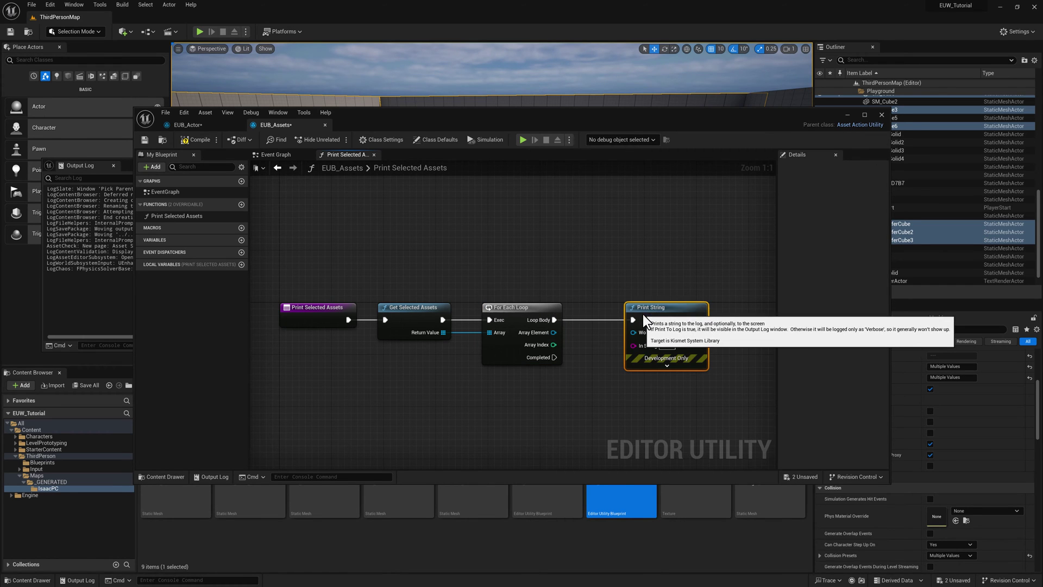
drag(553, 332, 632, 351)
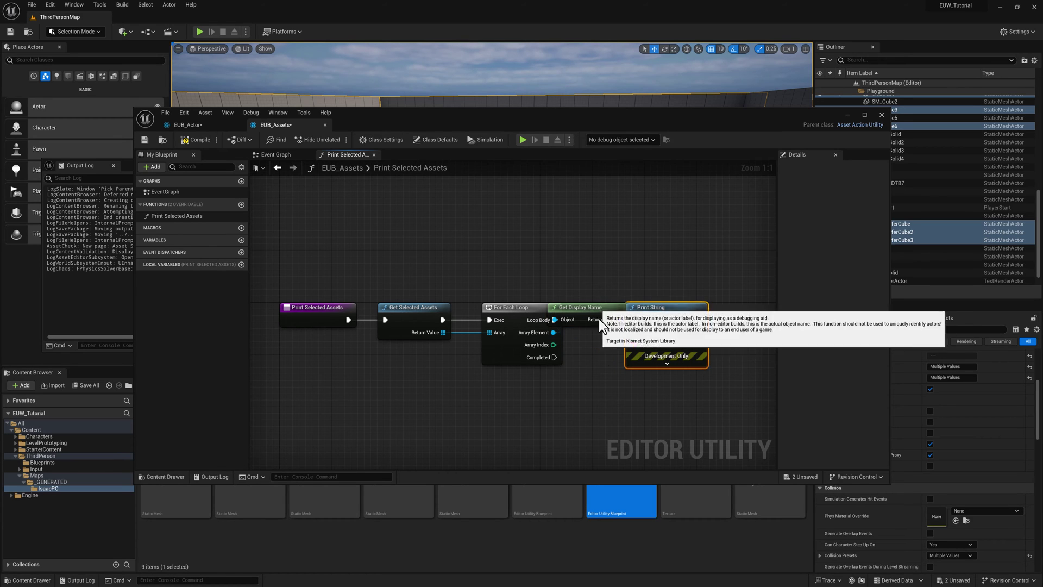
drag(599, 318, 600, 395)
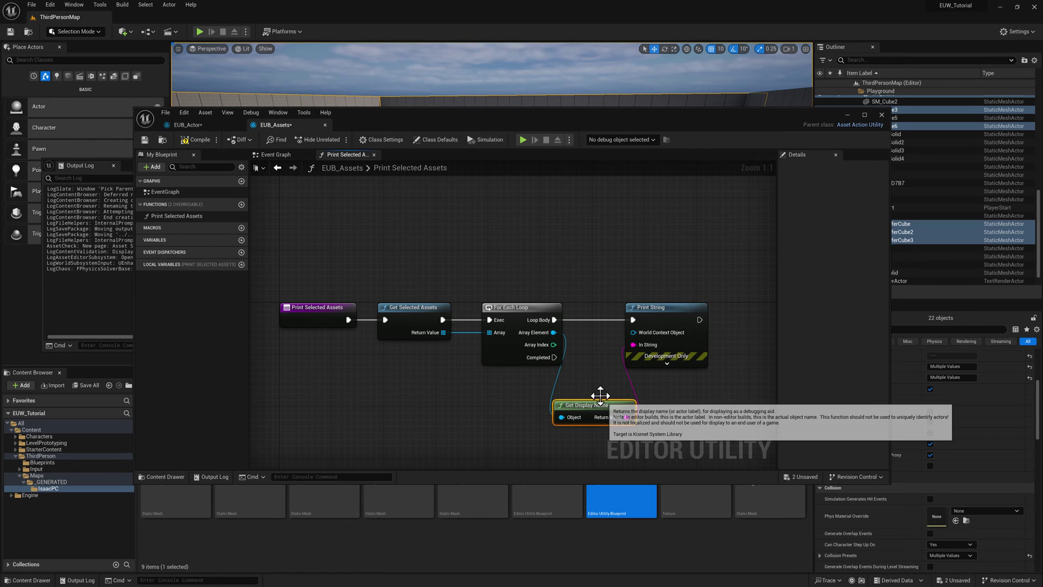
click(145, 140)
click(344, 305)
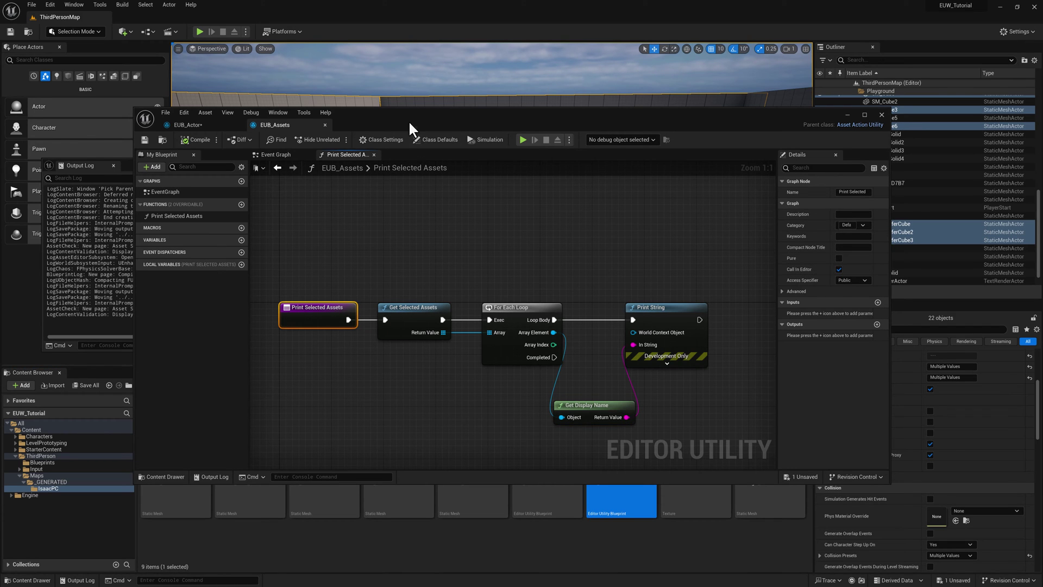
drag(409, 121, 1042, 121)
Step: Select the five mesh assets, clear the Output Log, and run Print Selected Assets on them
click(175, 441)
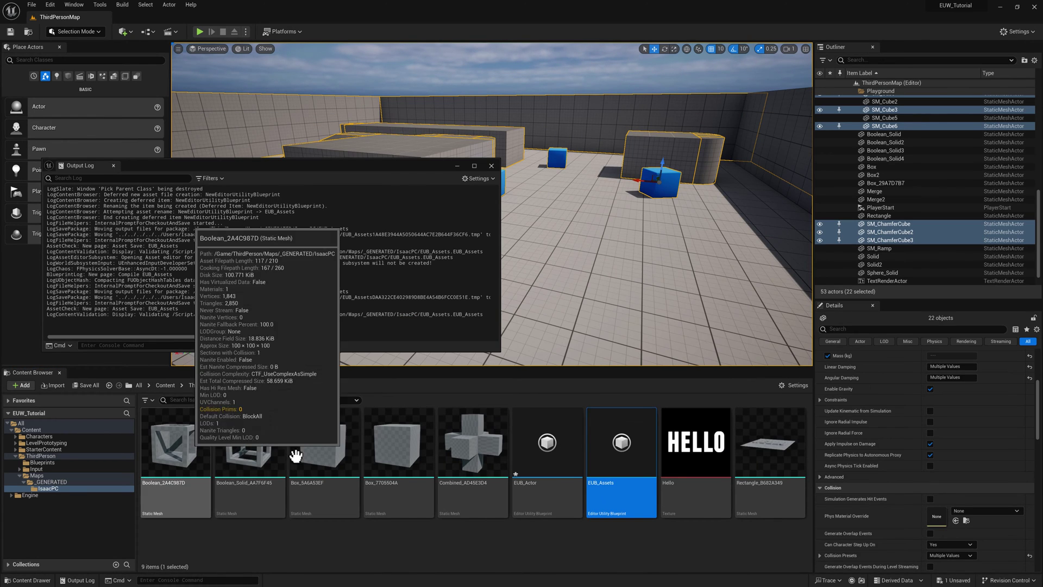
shift+click(473, 441)
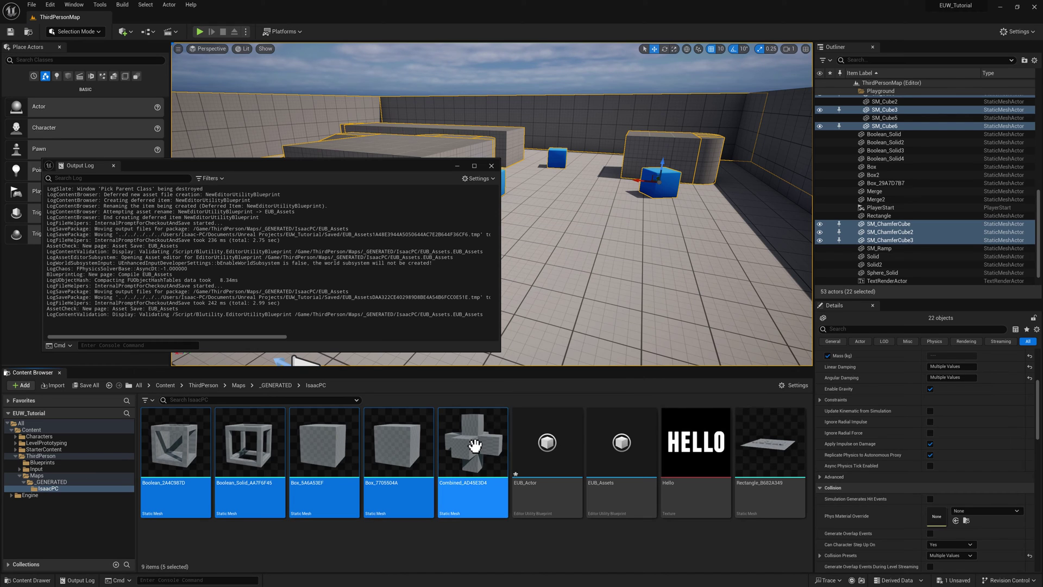
right_click(477, 440)
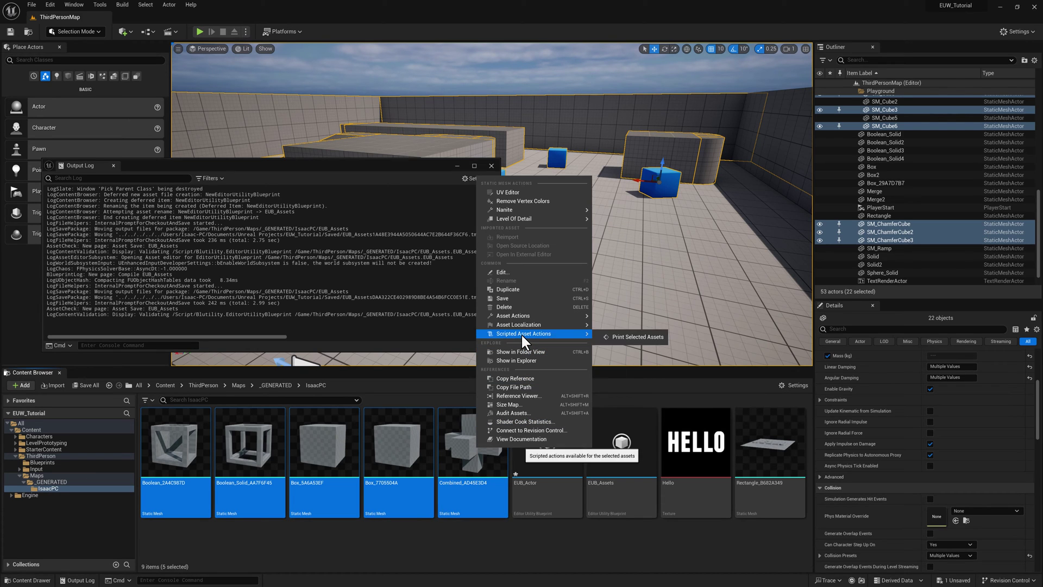
right_click(340, 269)
click(363, 272)
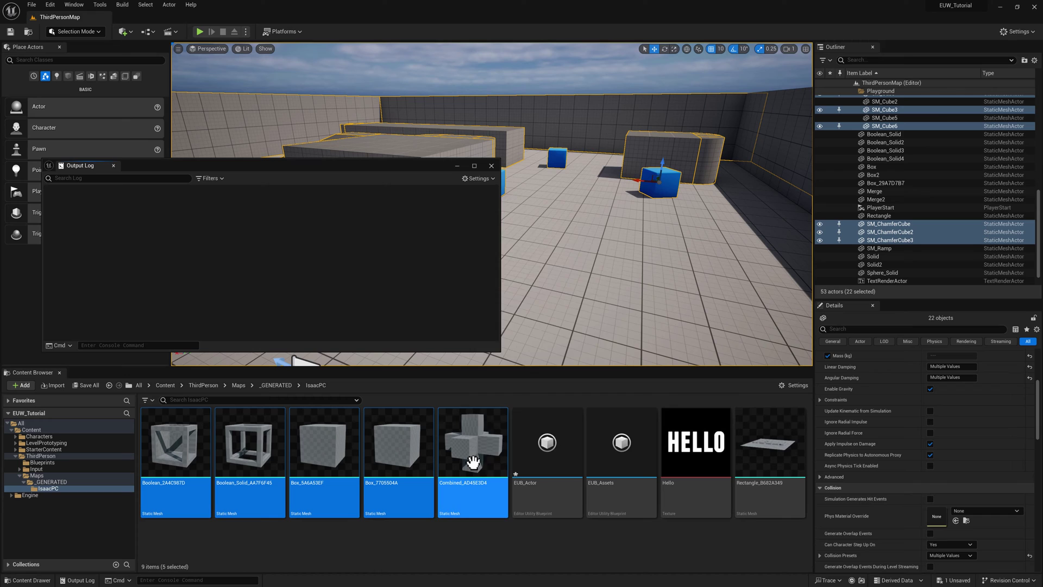
right_click(473, 459)
mouse_move(511, 350)
click(621, 353)
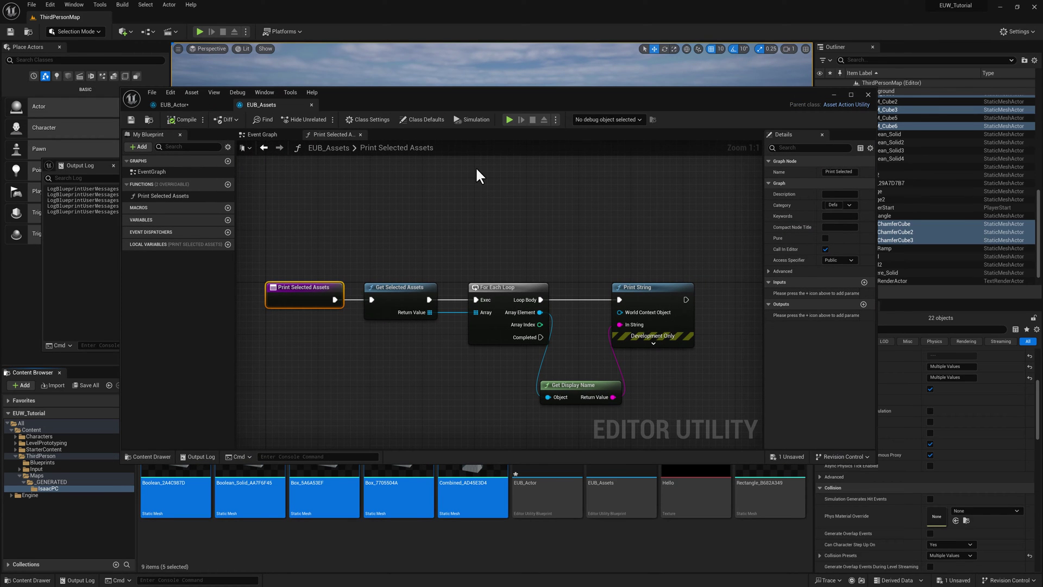
Step: Close the EUB_Assets Blueprint editor and centre the Output Log listing the five mesh asset names
drag(485, 108, 469, 98)
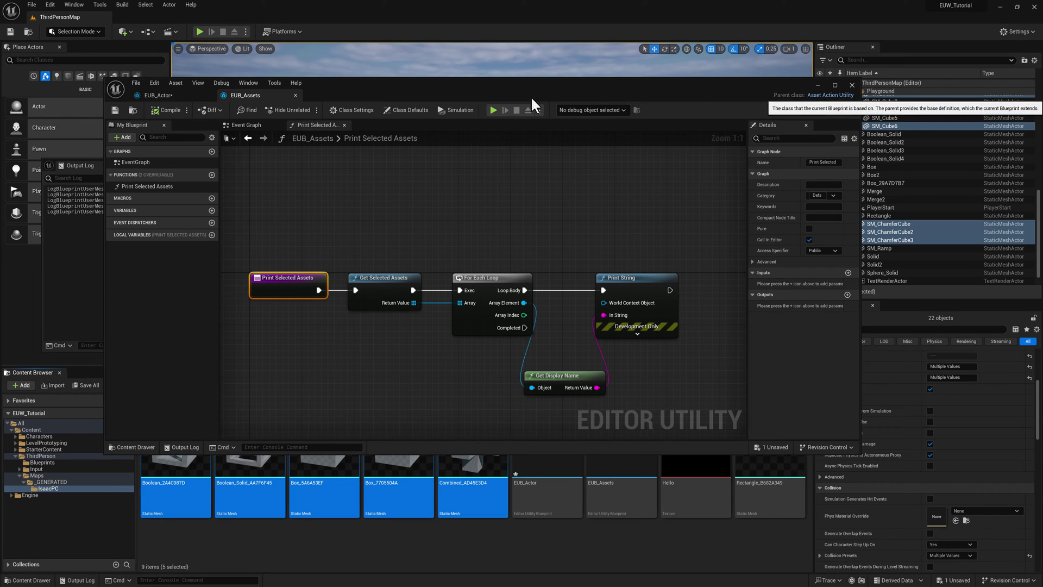
click(163, 96)
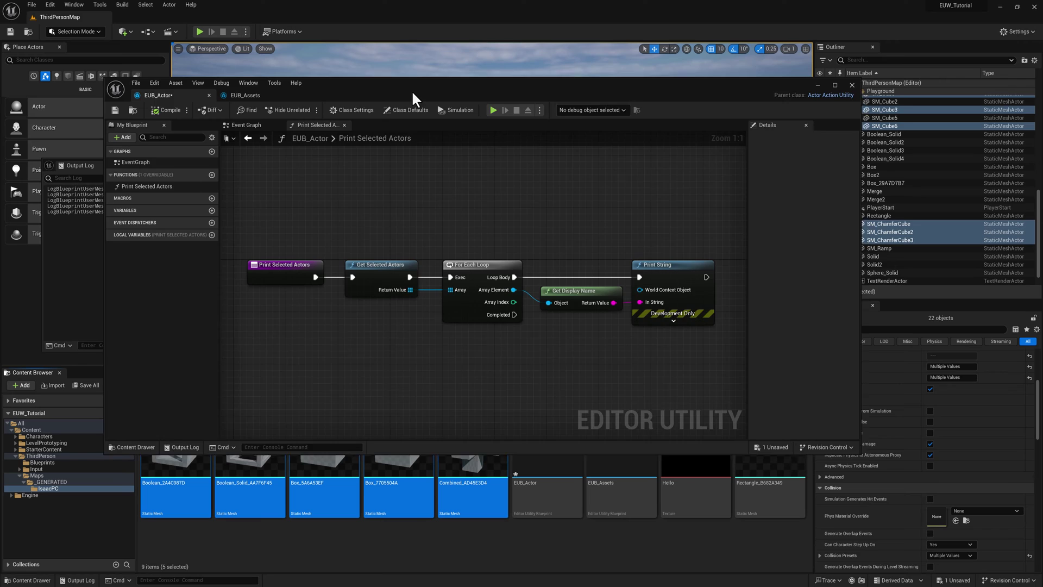
click(817, 85)
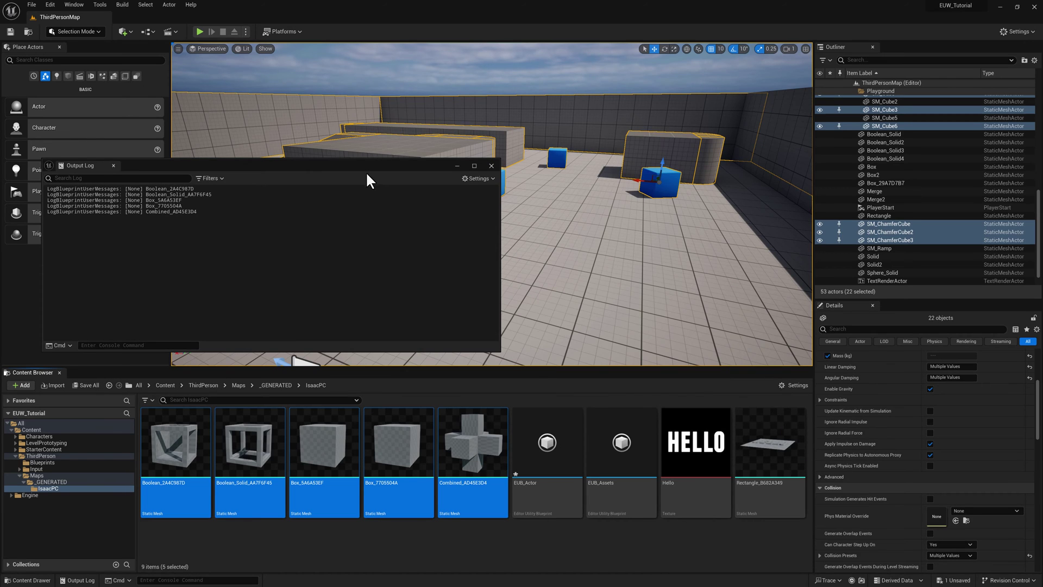
drag(367, 174, 514, 172)
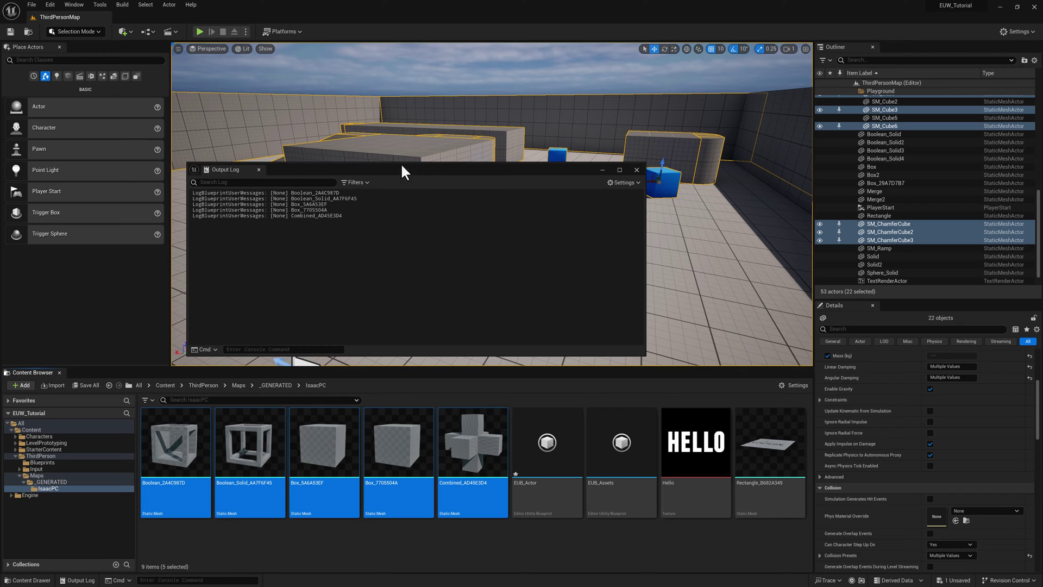
drag(402, 172, 437, 99)
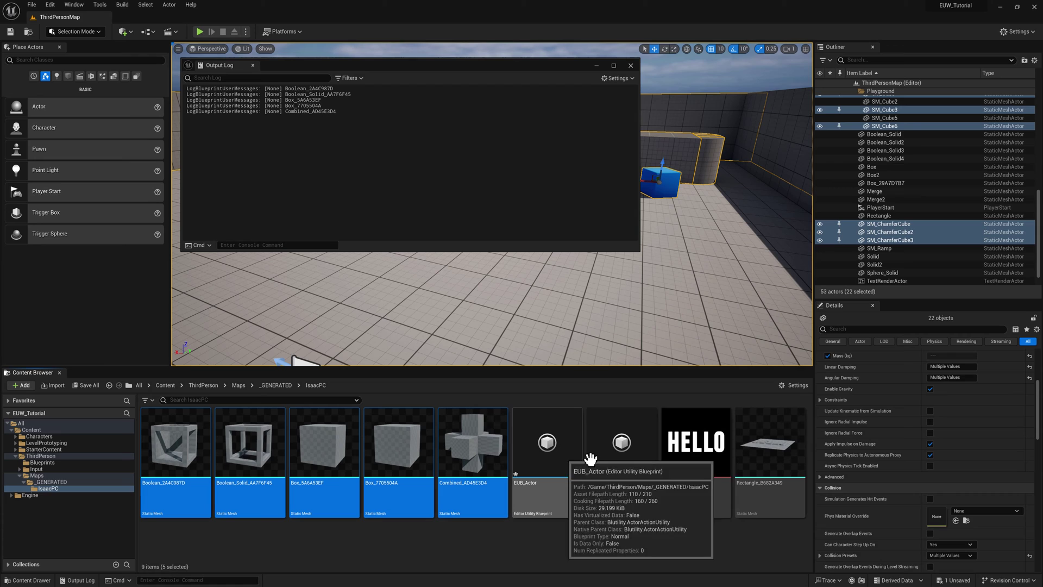
Step: Drag the floating Output Log off to the right so the ThirdPersonMap viewport is fully visible
mouse_move(544, 461)
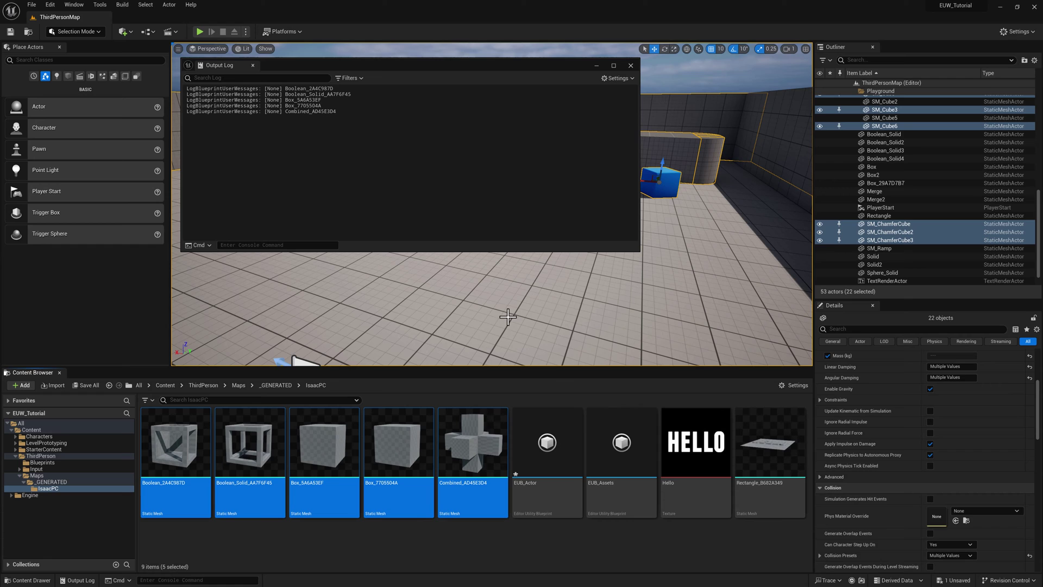
mouse_move(598, 423)
drag(400, 69, 1042, 141)
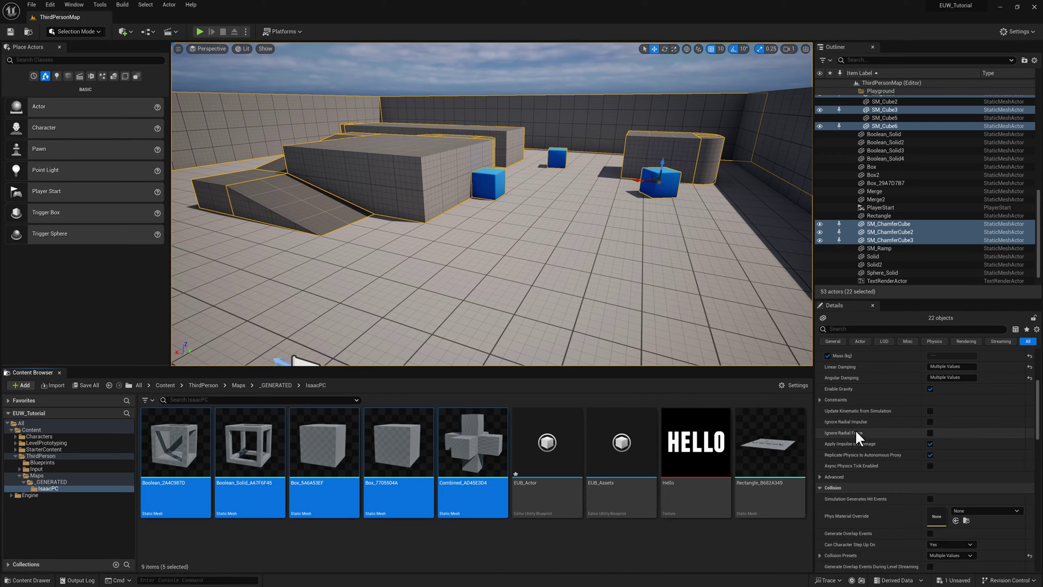
Step: Create an Editor Utility Widget with a Stack Box root in IsaacPC, named EUW_Demo
right_click(529, 536)
mouse_move(563, 421)
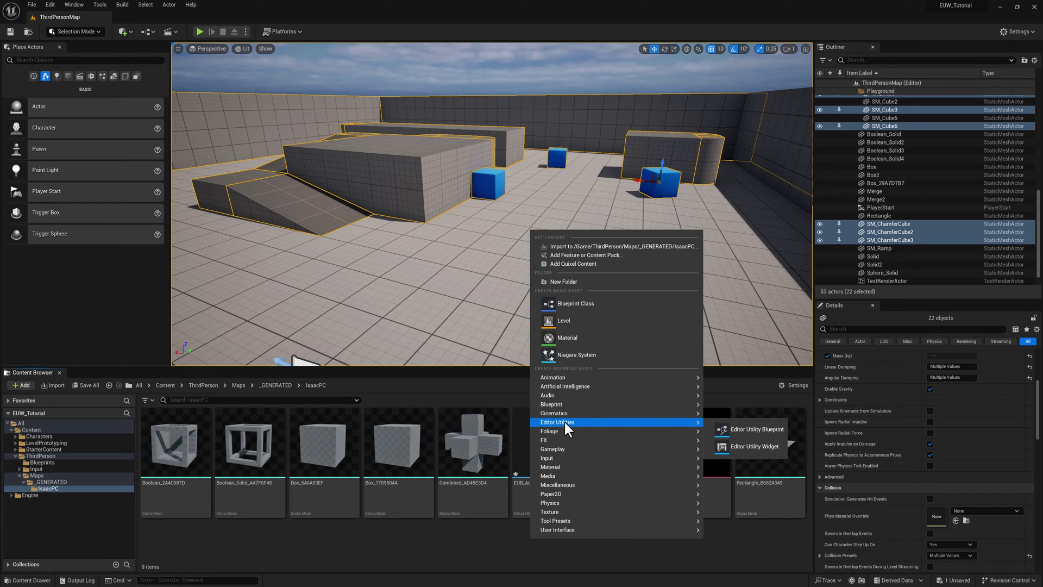
click(762, 446)
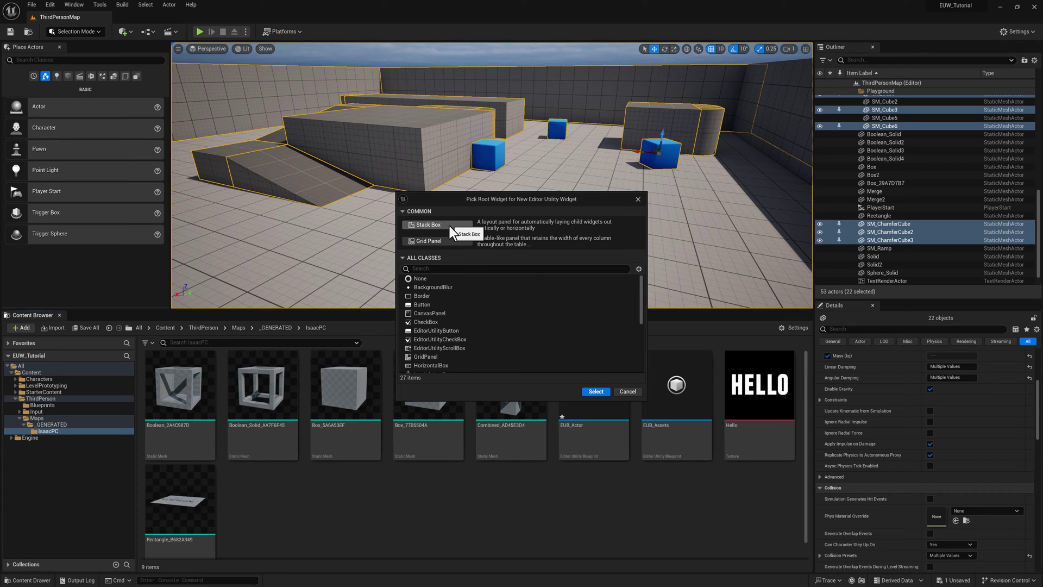
click(457, 226)
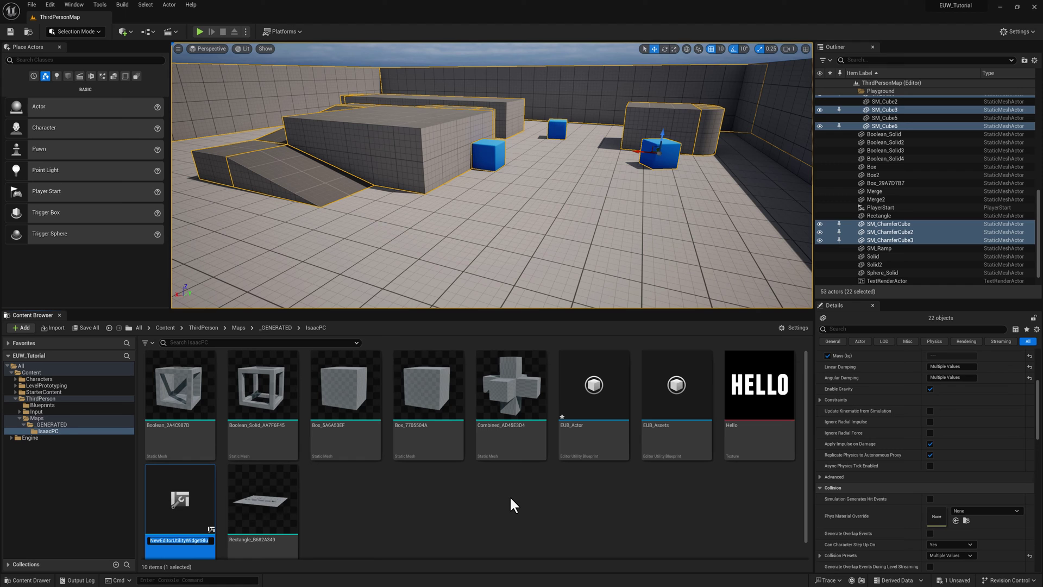
text(EUW_Demo)
key(Return)
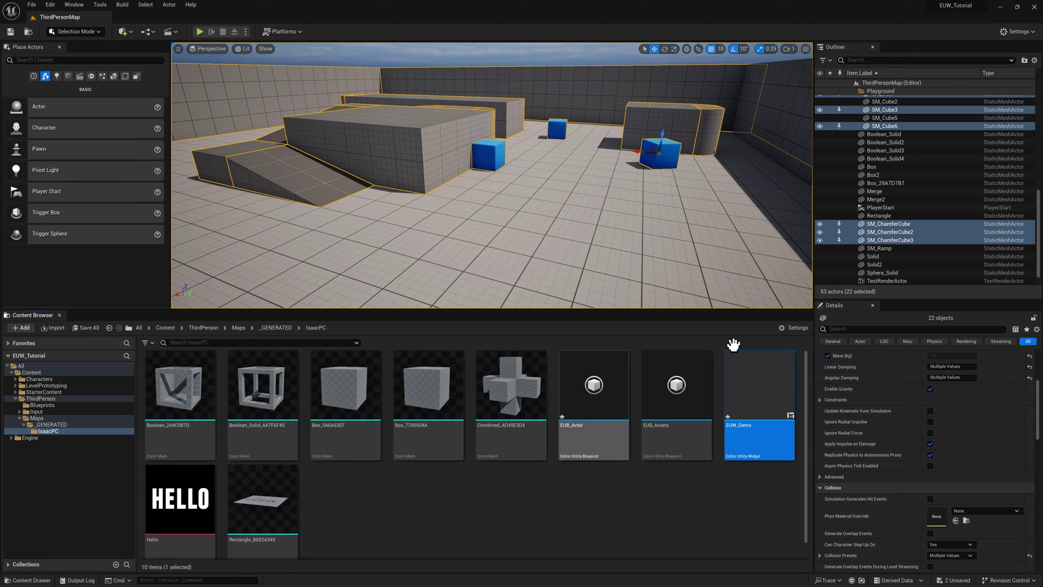
Step: Open EUW_Demo, delete its Stack Box root and drop in a Canvas Panel as the new root
double_click(757, 397)
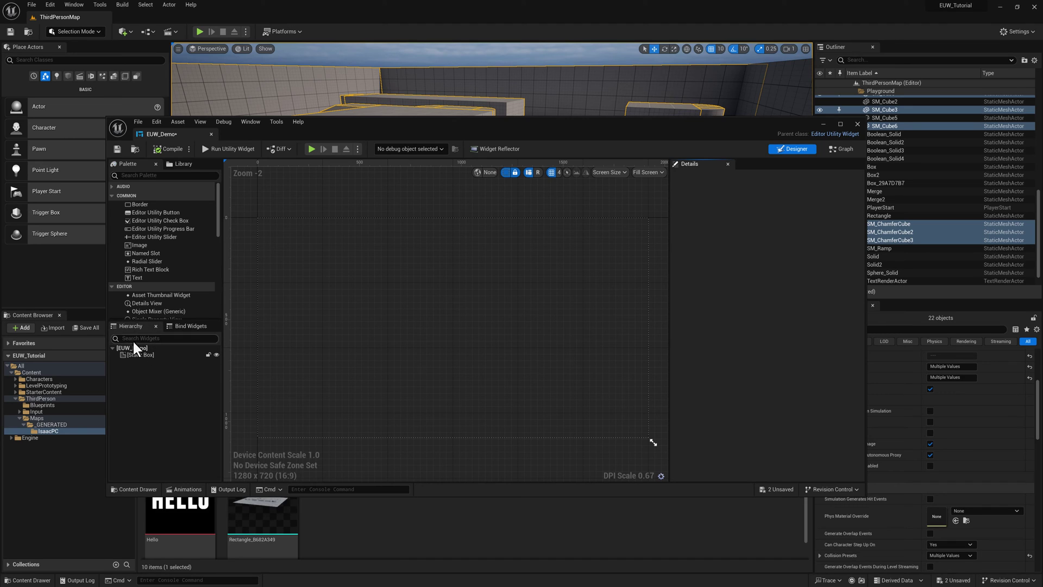
click(140, 354)
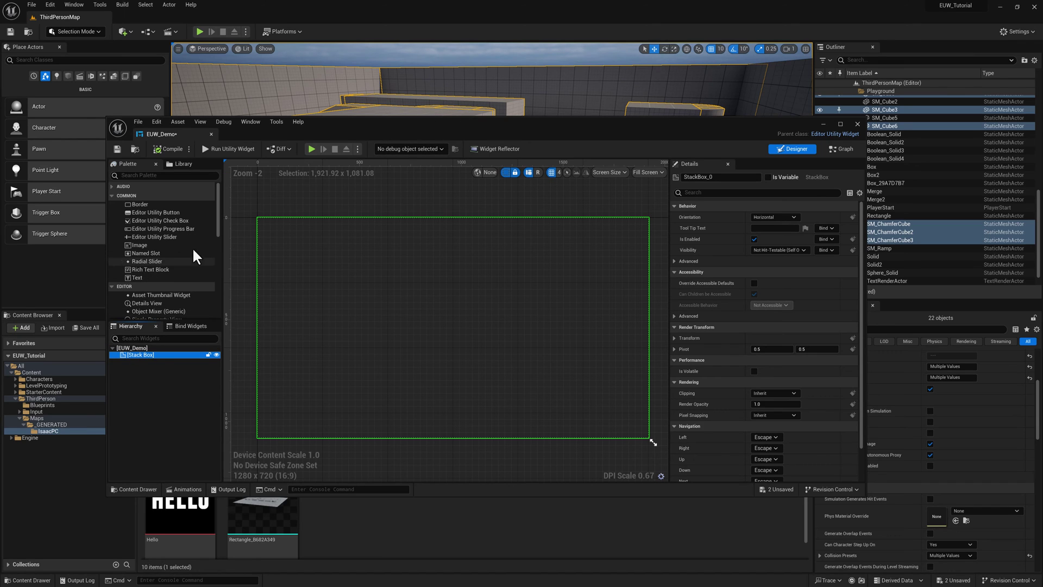
drag(216, 223, 214, 249)
scroll(213, 272, down, 10)
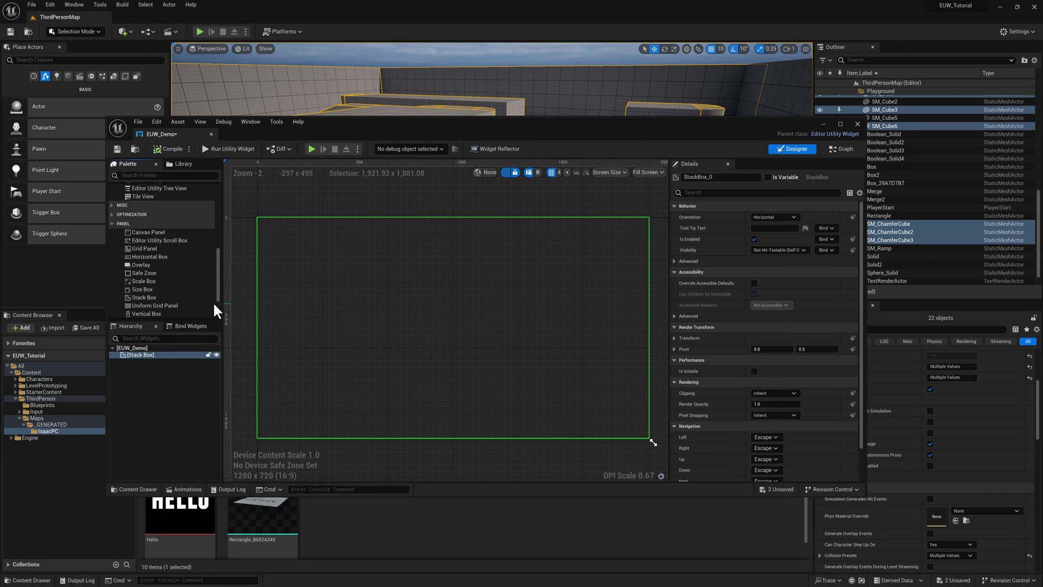
click(139, 354)
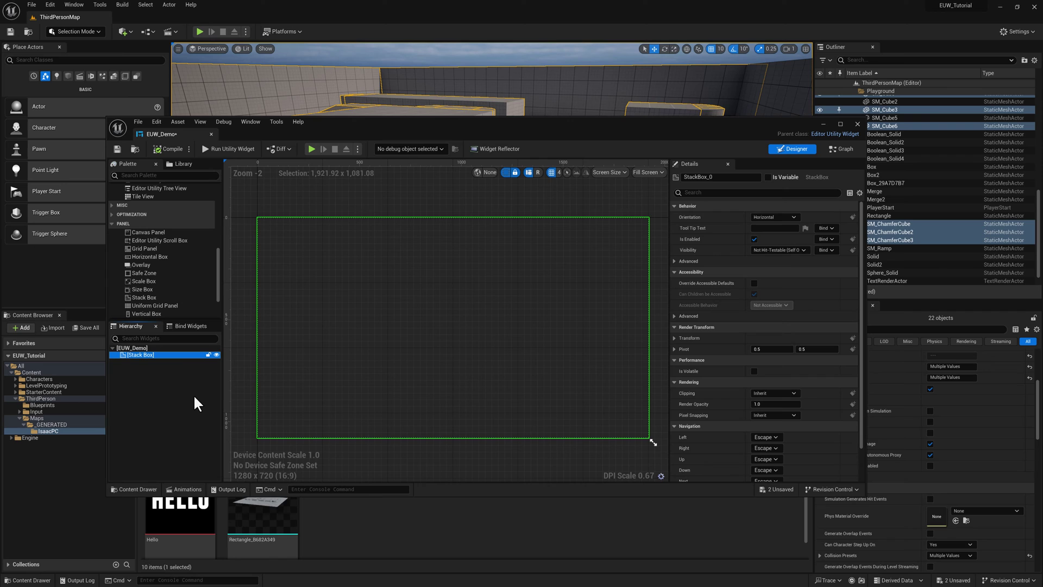
key(Delete)
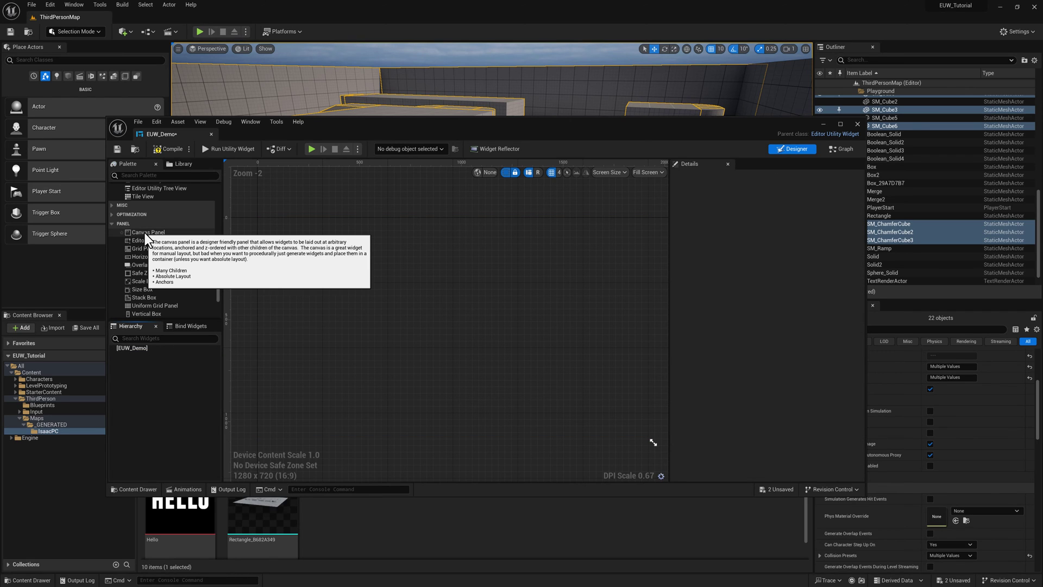
drag(143, 232, 370, 267)
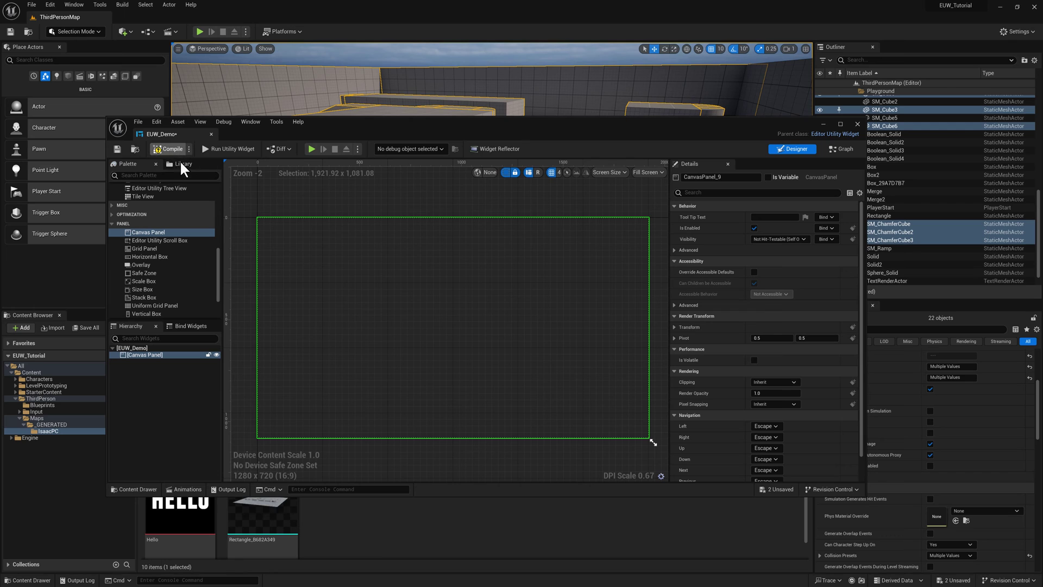
Step: Save EUW_Demo and place an Editor Utility Button, EditorUtilityButton_0 (100 by 40), on the canvas
click(118, 150)
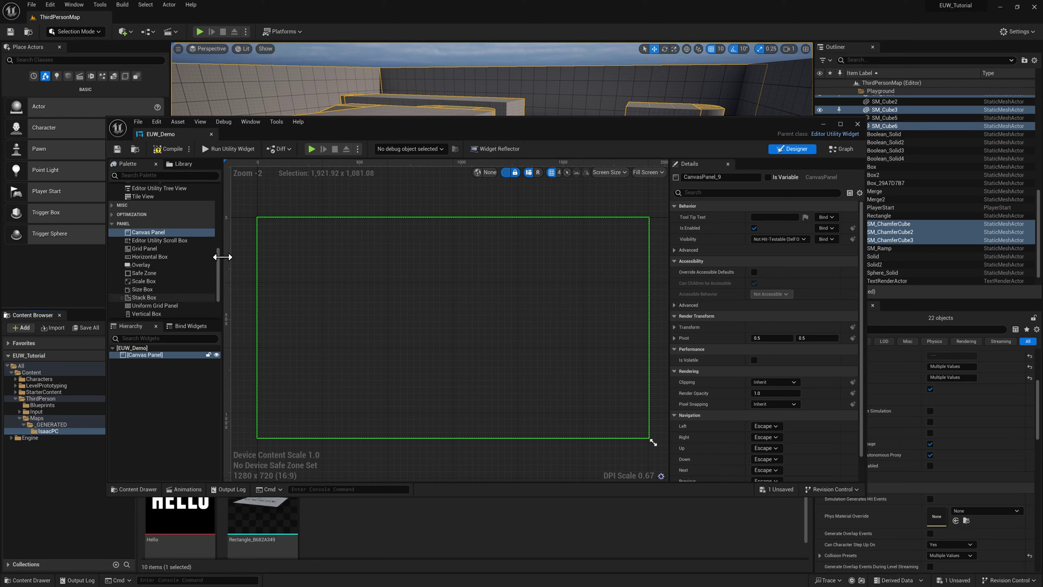
drag(216, 257, 216, 178)
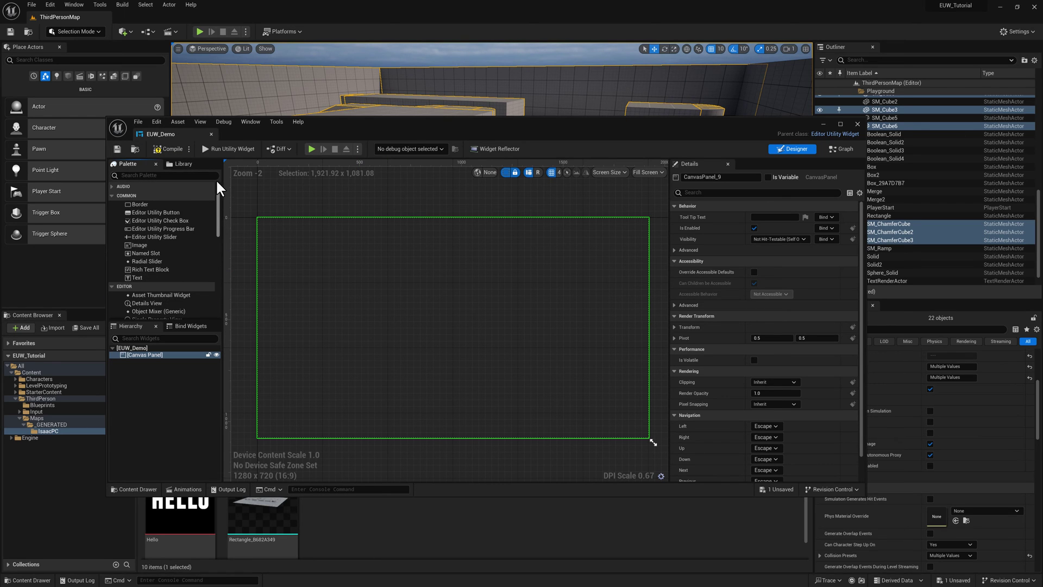
click(173, 212)
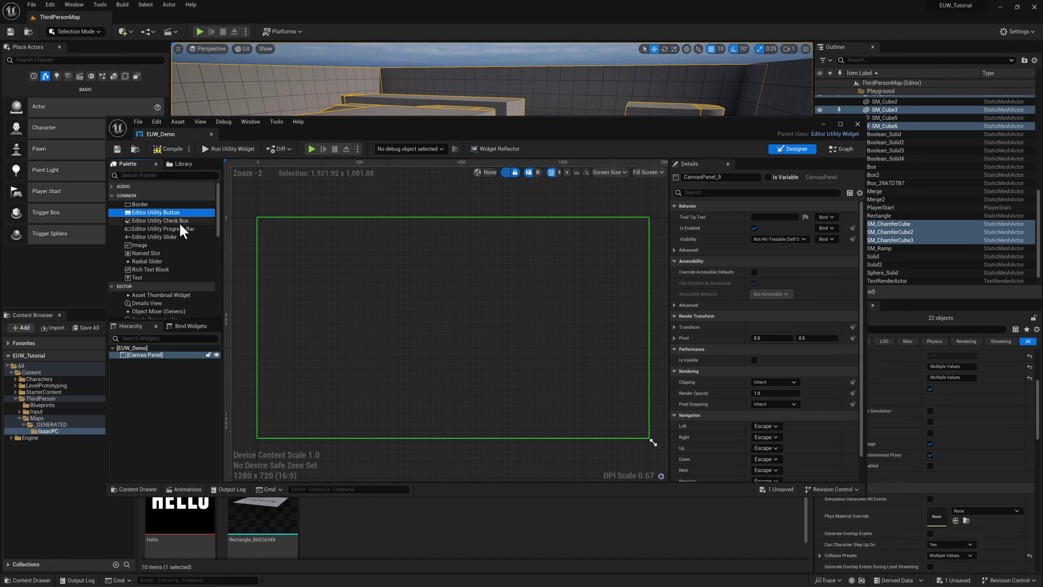
click(180, 222)
click(169, 236)
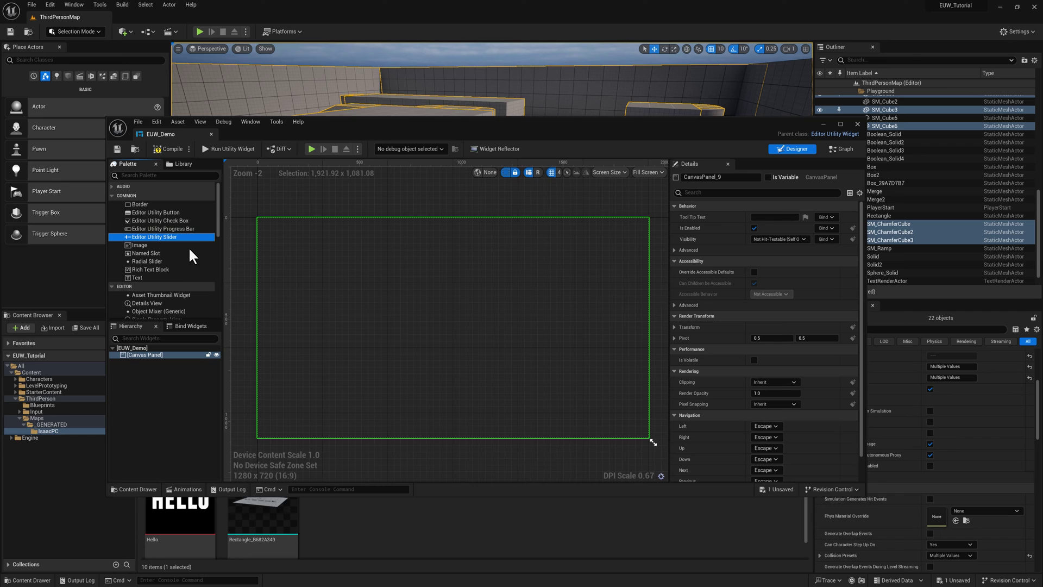
click(168, 278)
scroll(171, 279, down, 3)
scroll(168, 279, down, 3)
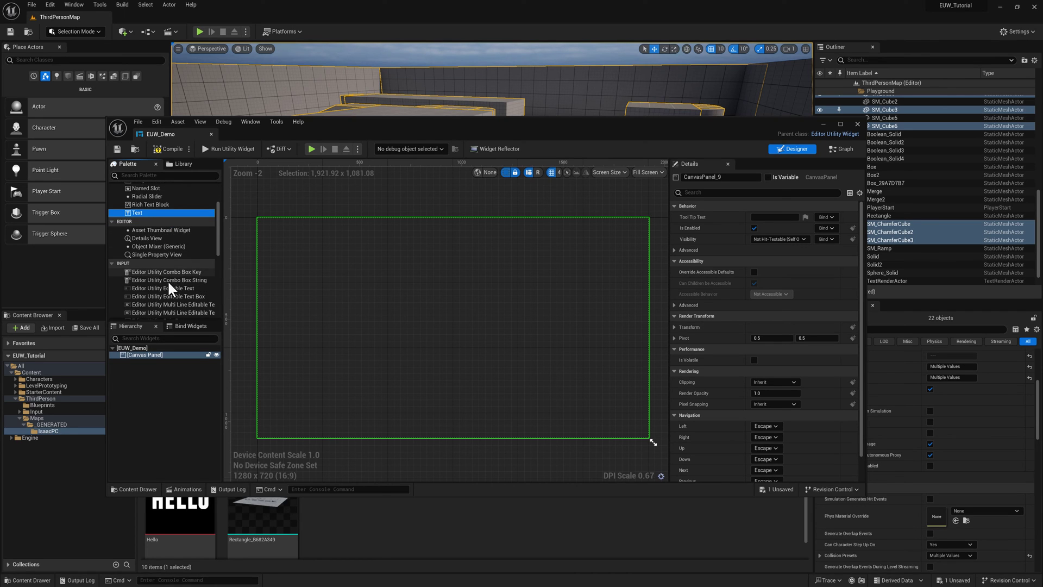
scroll(165, 295, up, 6)
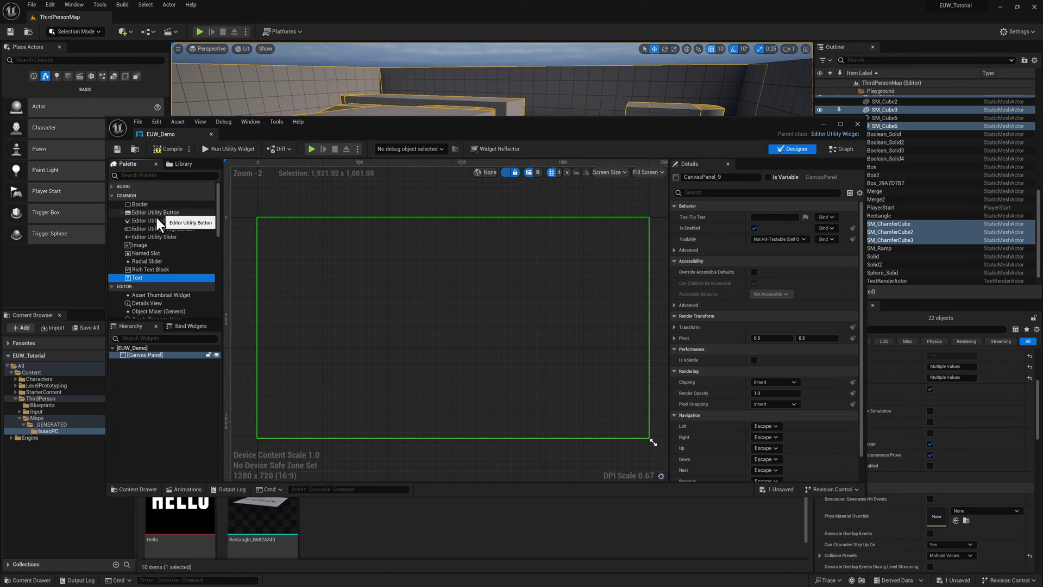
click(156, 213)
drag(148, 213, 416, 314)
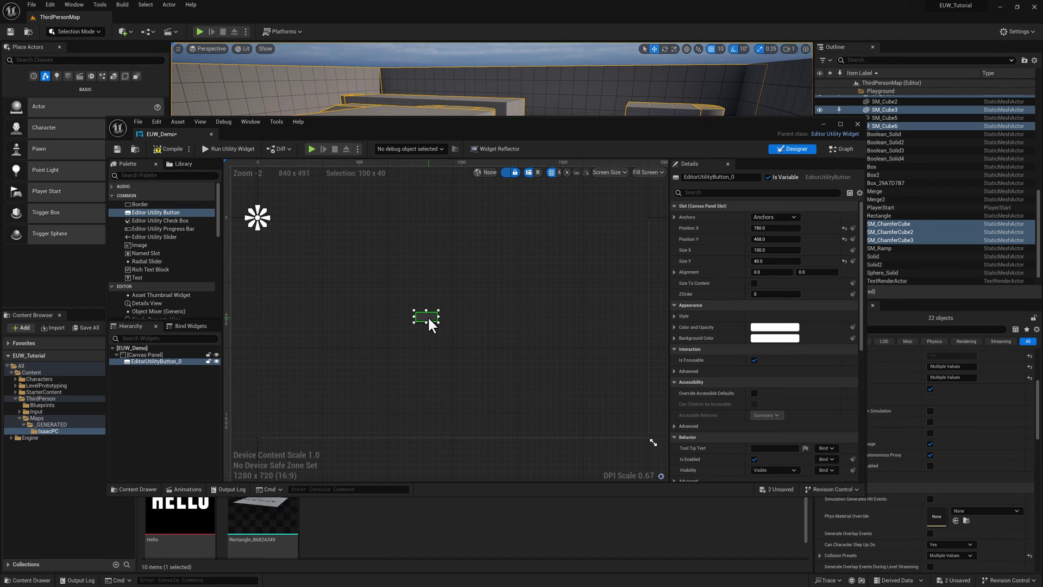
Step: Anchor EditorUtilityButton_0 to the centre preset and move it to about -76.96, -4.54
click(774, 216)
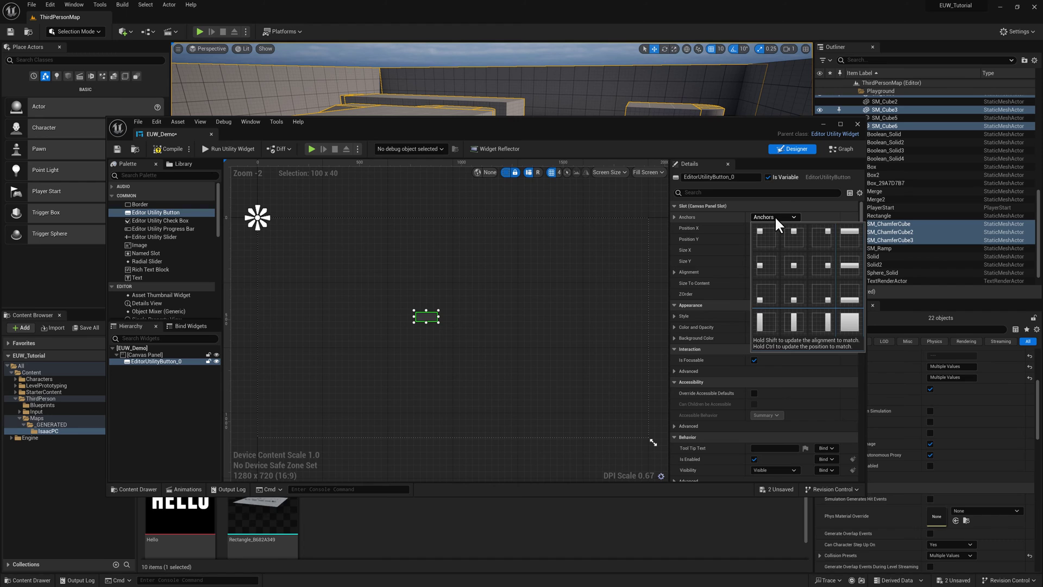
click(792, 265)
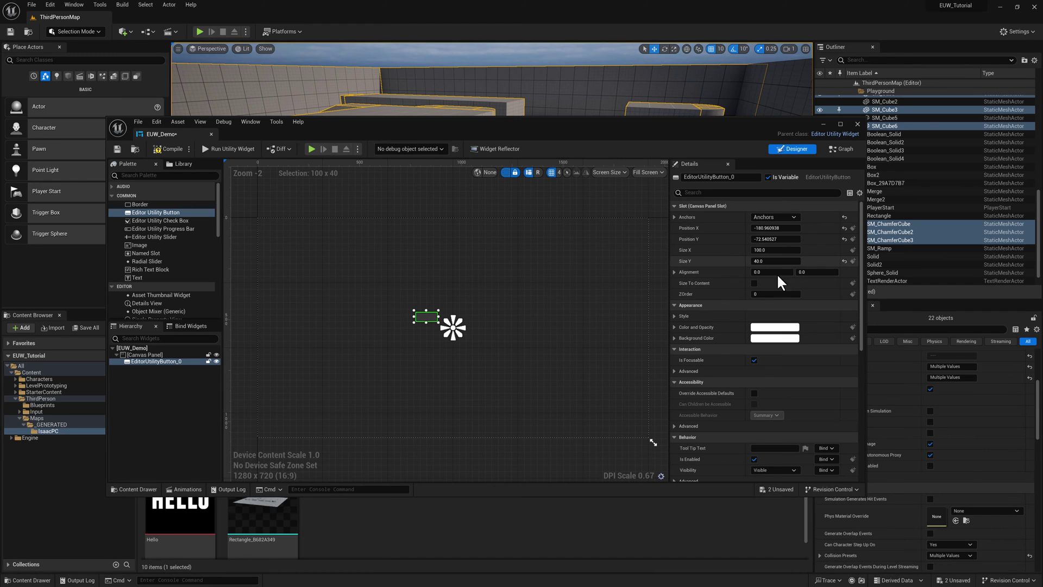
scroll(421, 329, up, 4)
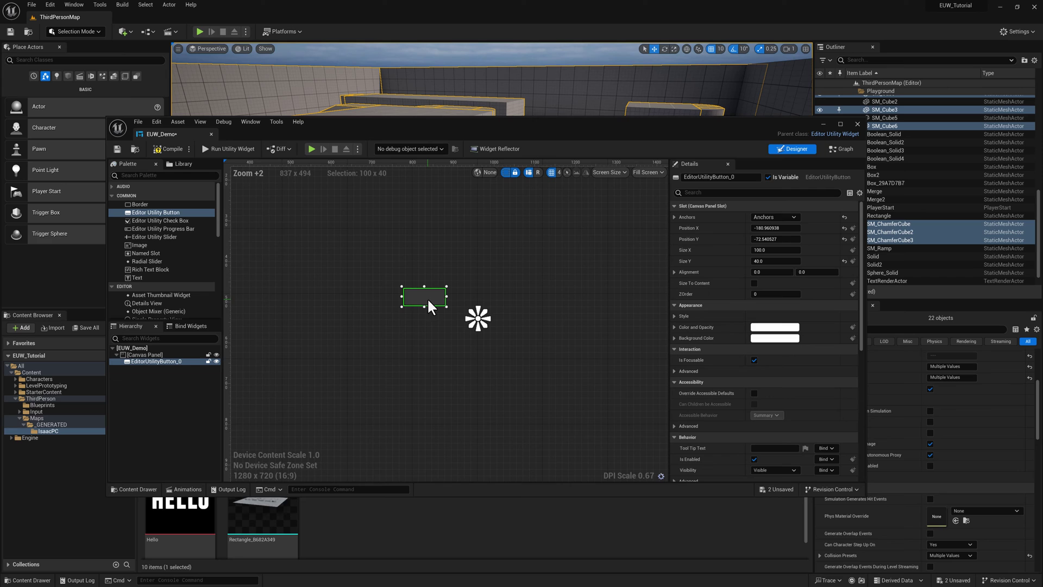
drag(427, 297, 529, 318)
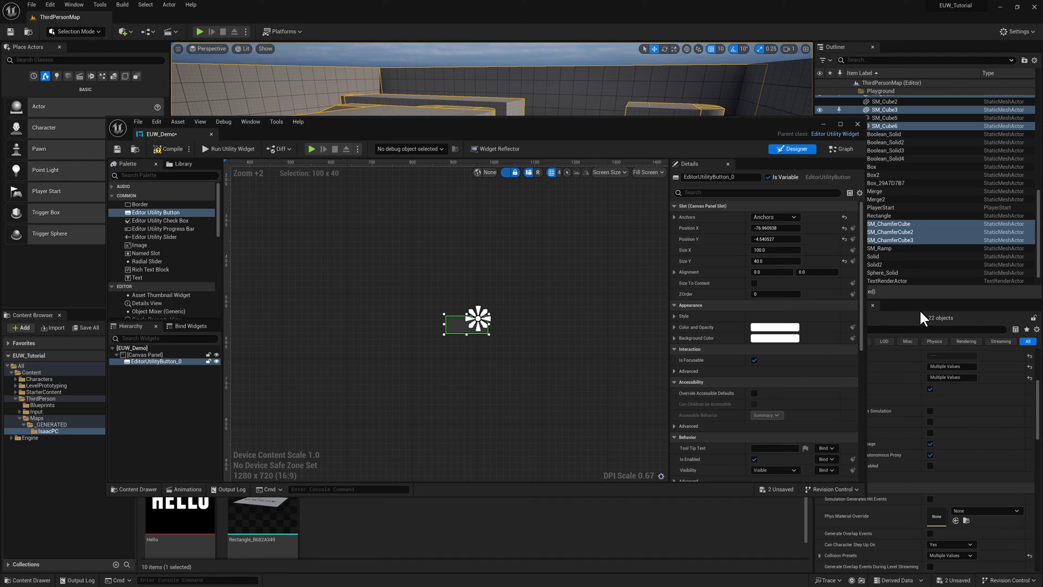
scroll(465, 338, up, 3)
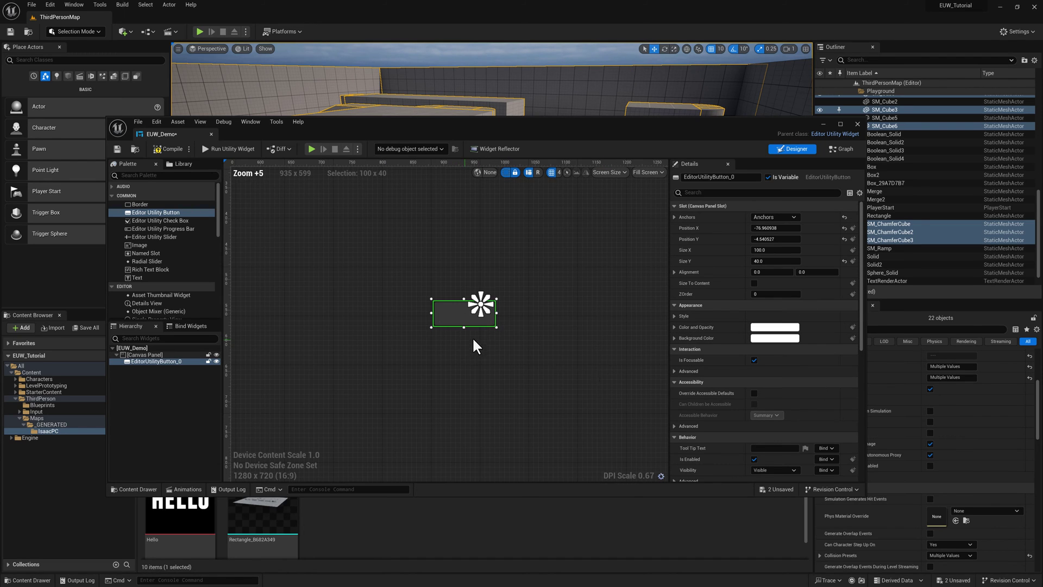
click(449, 330)
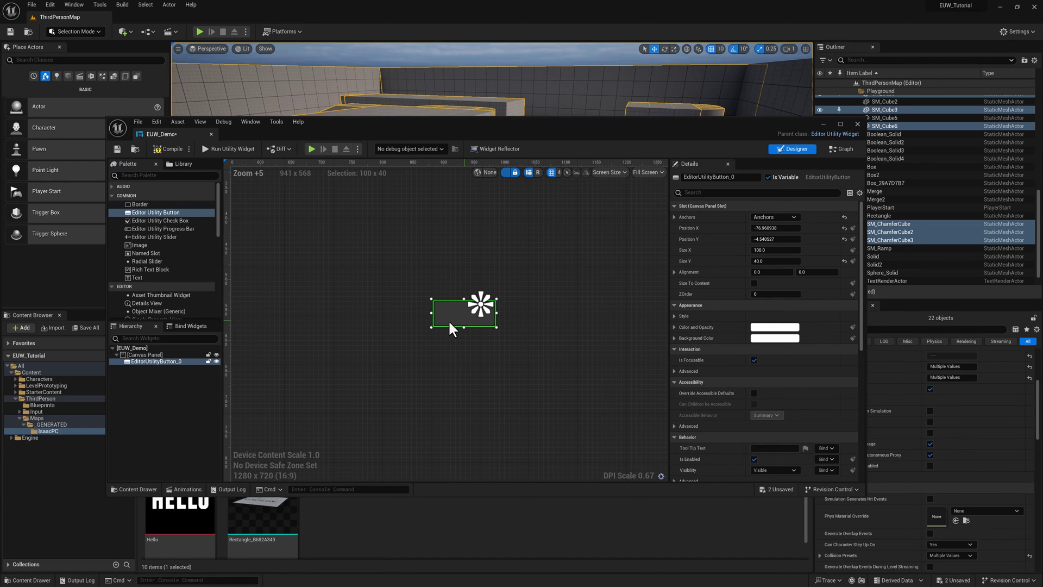
click(479, 321)
Step: Put a Text widget inside the button and widen the button to about 191 units
drag(136, 278, 445, 313)
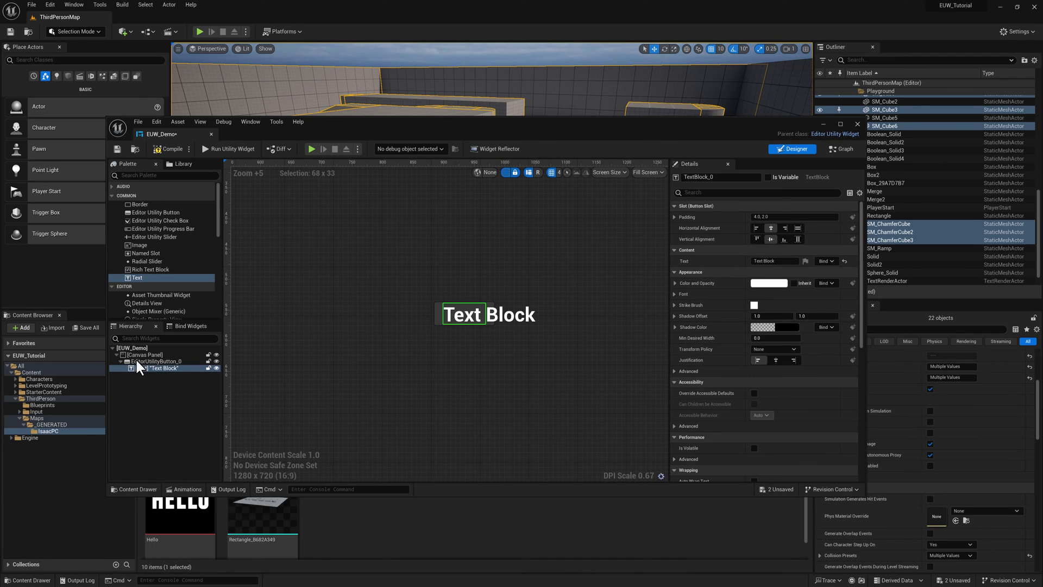
click(155, 361)
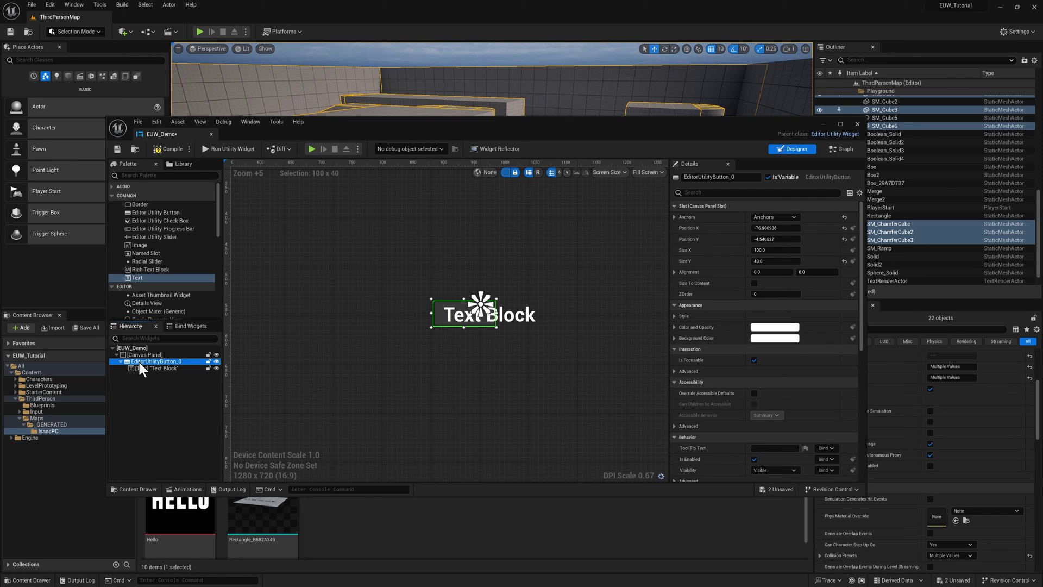
drag(517, 314, 551, 314)
Step: Set the button's label to 'Do Something' with font size 12
click(501, 317)
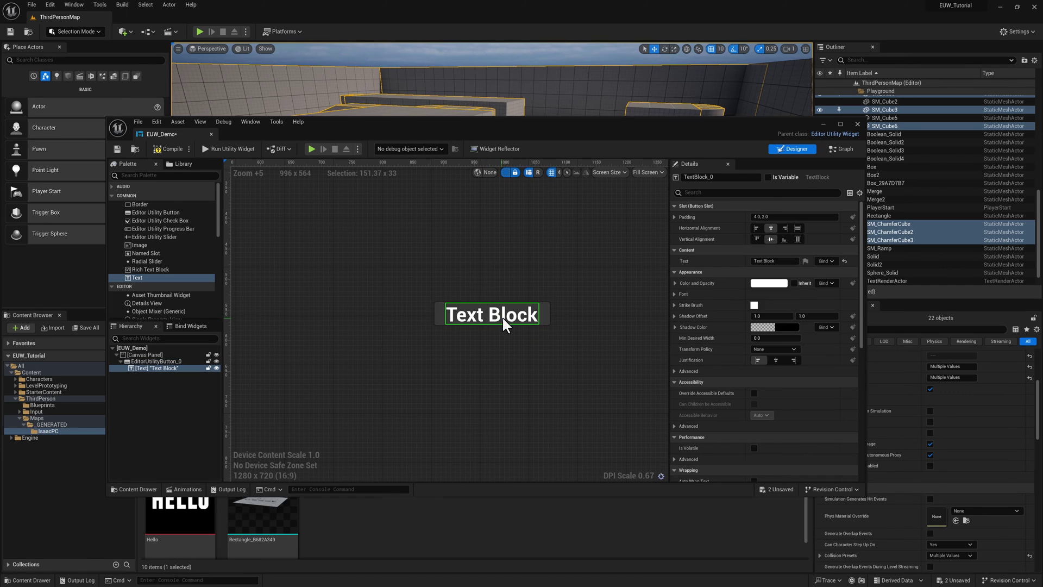
click(715, 193)
text(font)
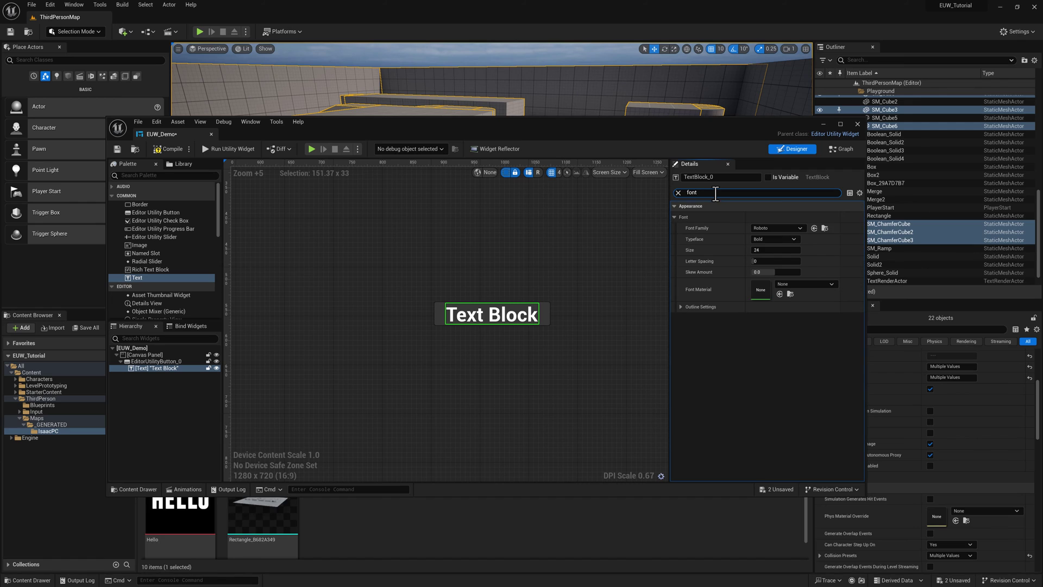
click(771, 251)
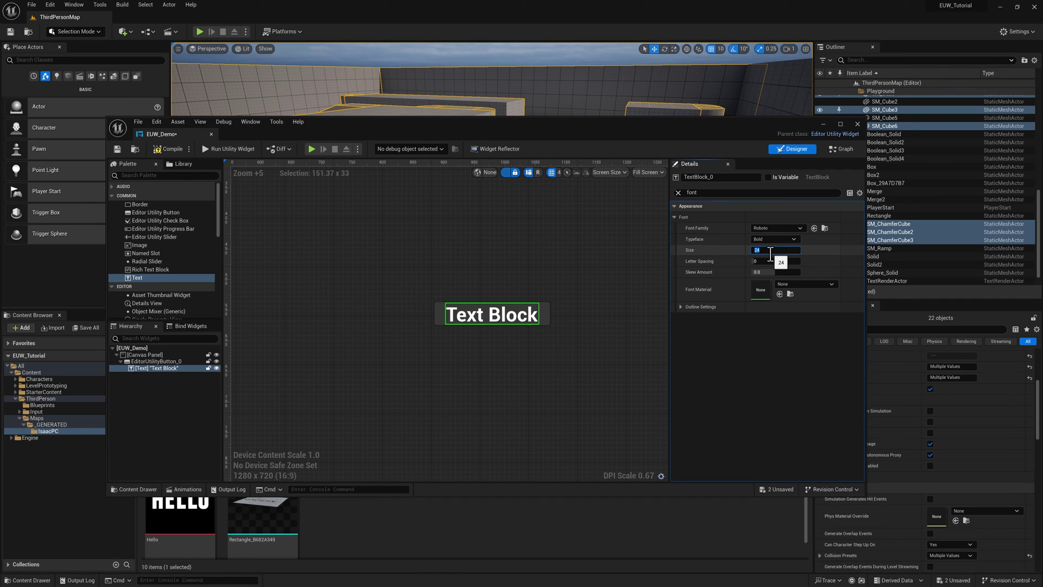
text(12)
key(Return)
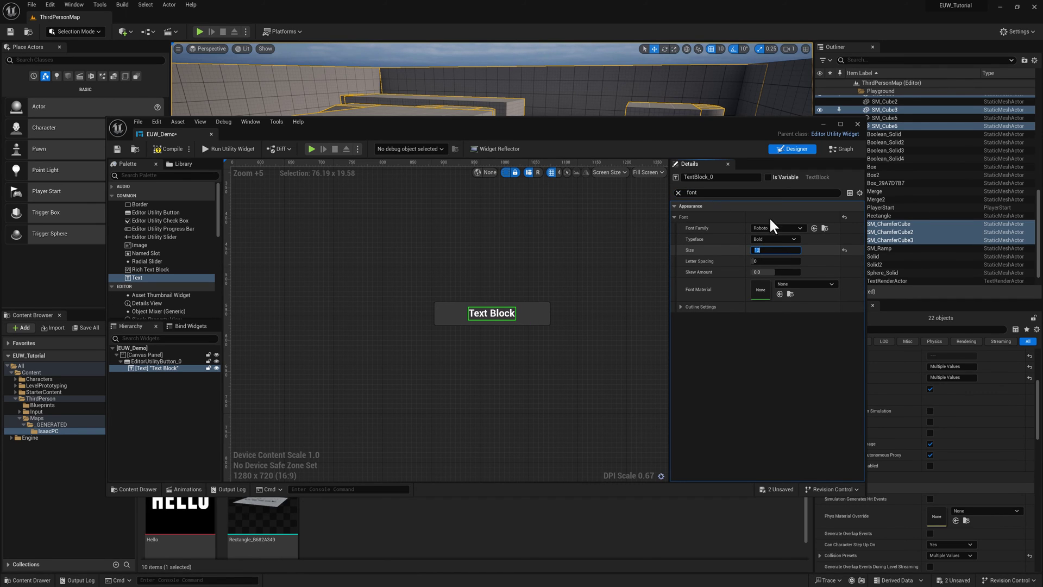
click(678, 192)
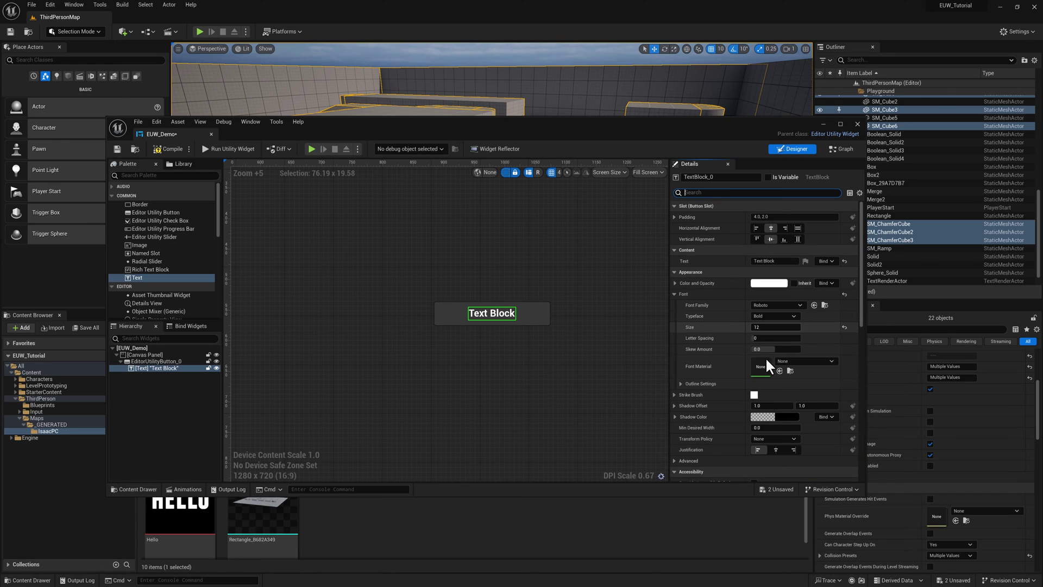
drag(783, 260, 726, 262)
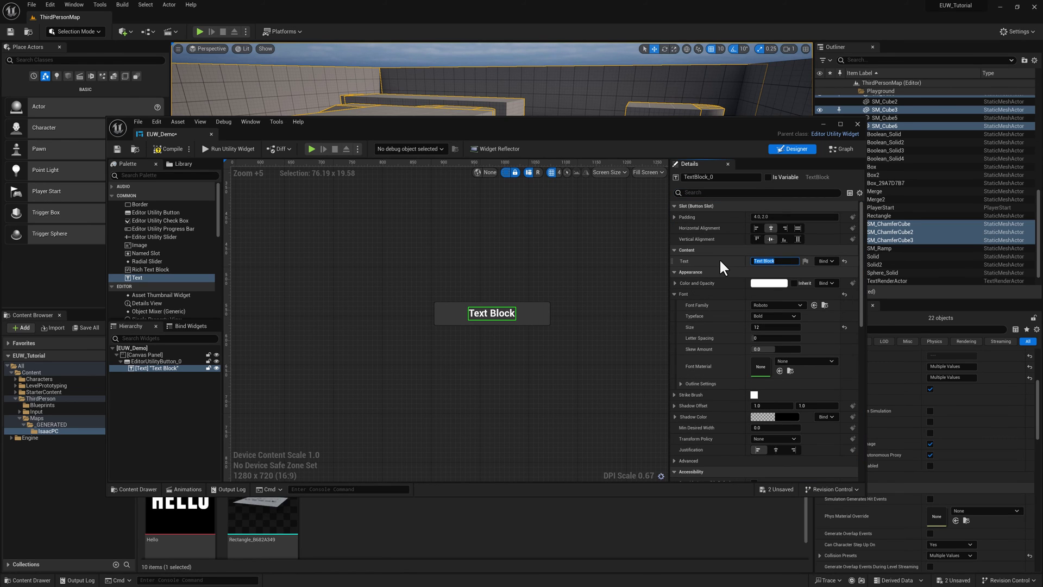
text(Do Something)
key(Return)
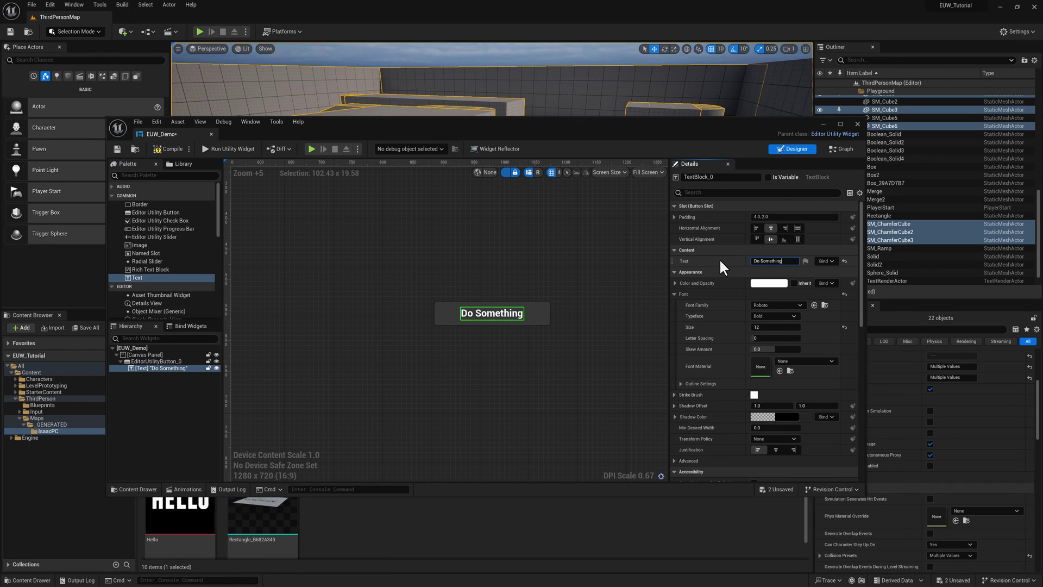
Step: Rename the button widget to btn_doSomething
click(546, 315)
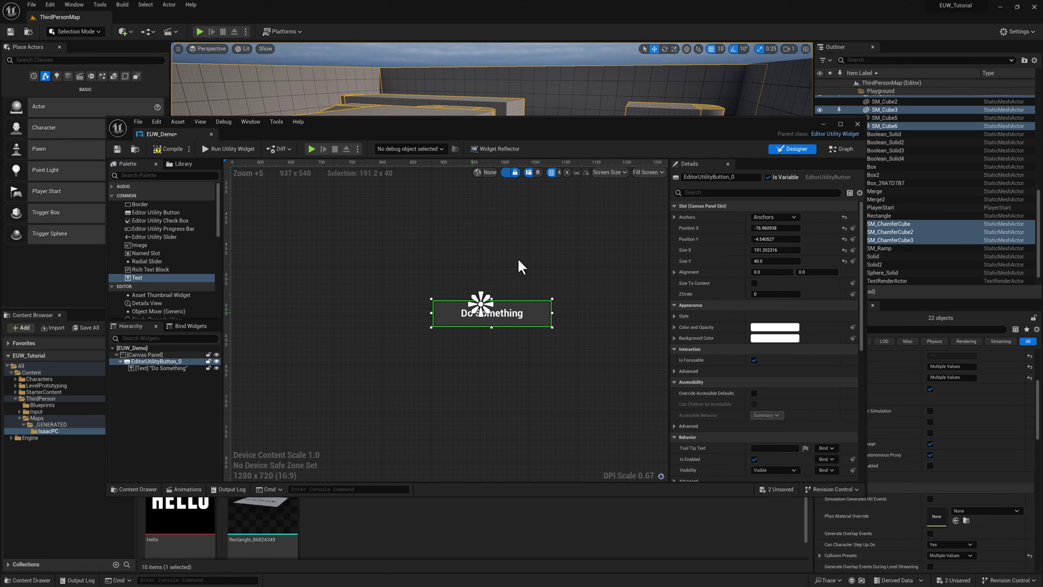
click(737, 178)
key(ctrl+a)
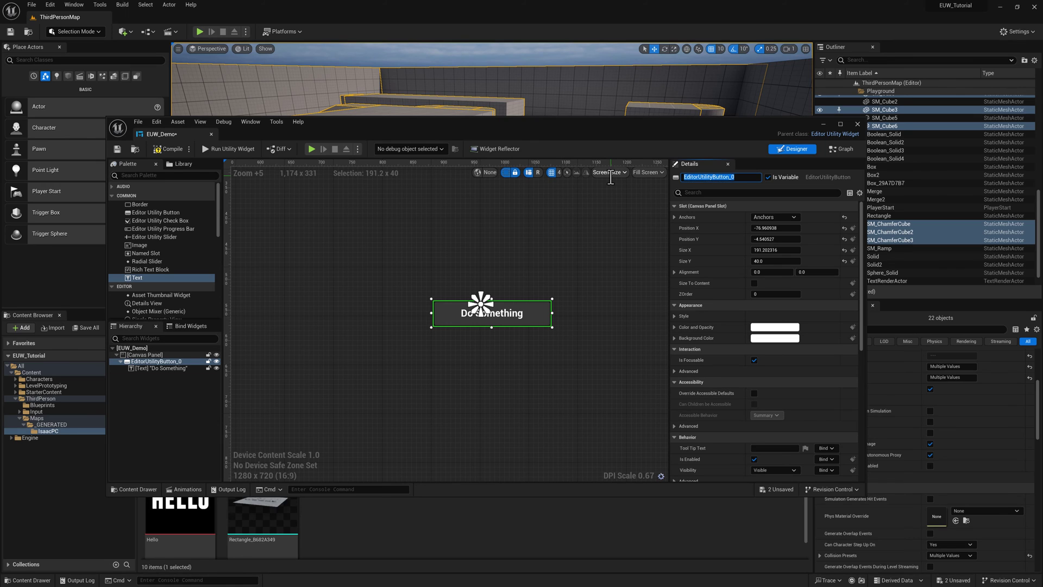
text(btn_doSomething)
key(Return)
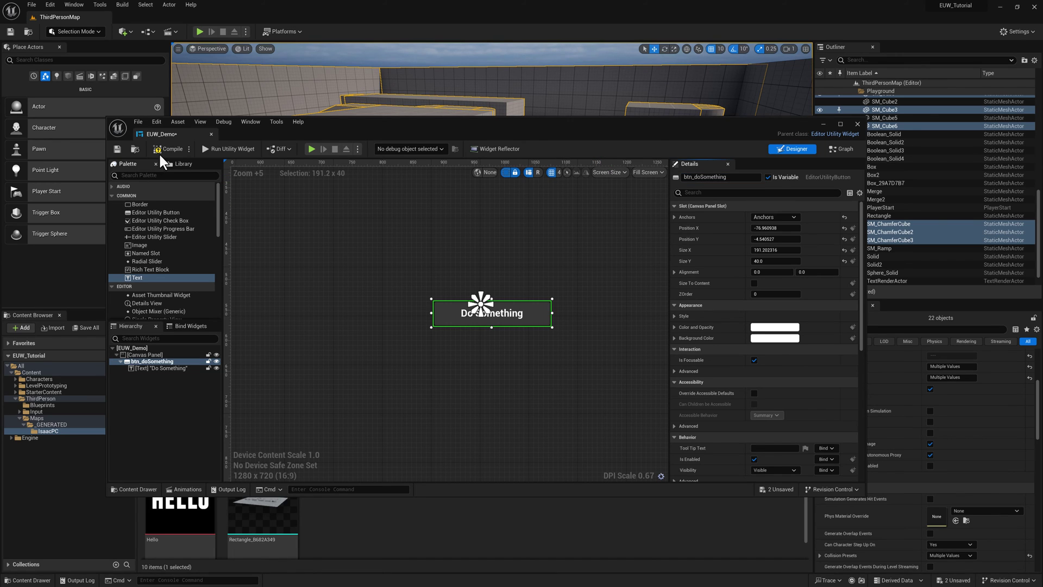
Step: Compile and save the EUW_Demo widget blueprint
click(168, 148)
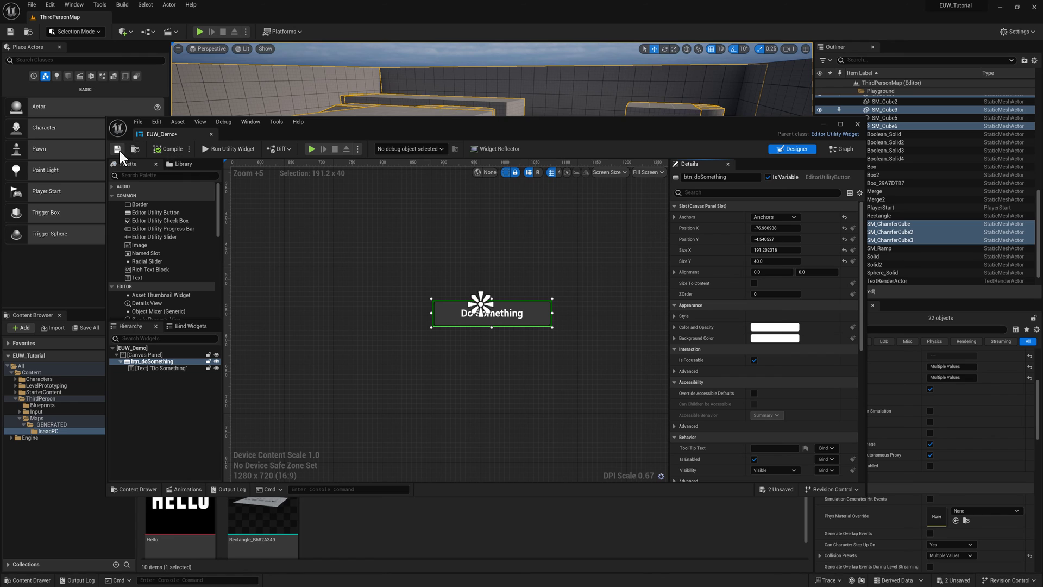
click(117, 149)
scroll(439, 350, down, 3)
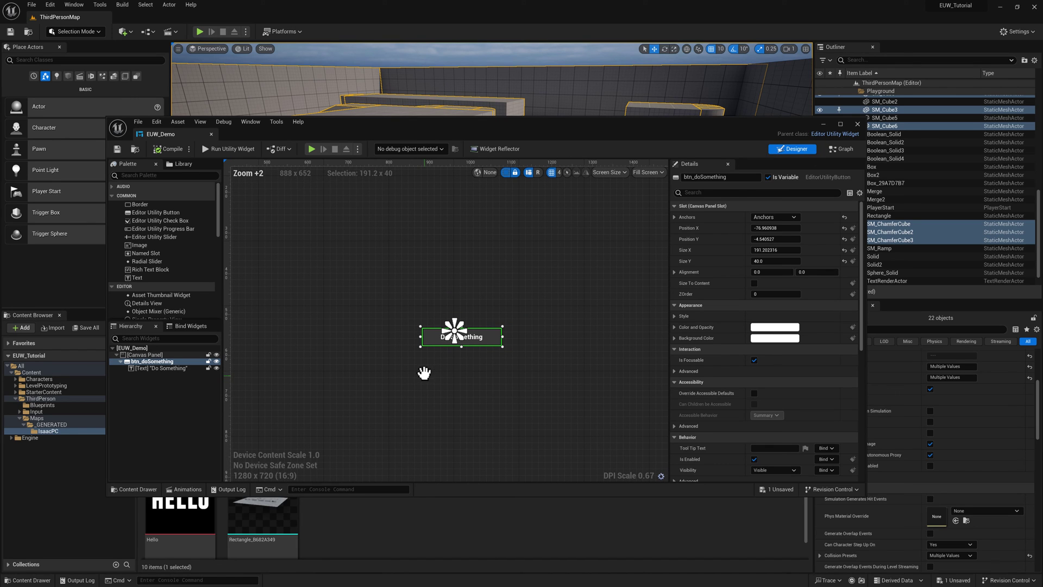
scroll(542, 301, down, 3)
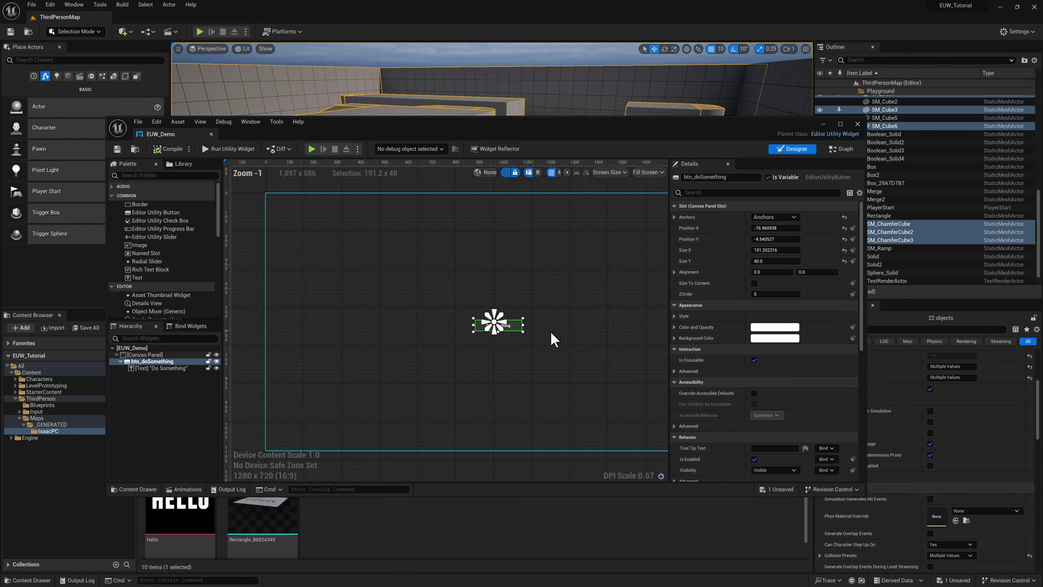
right_drag(550, 331, 525, 328)
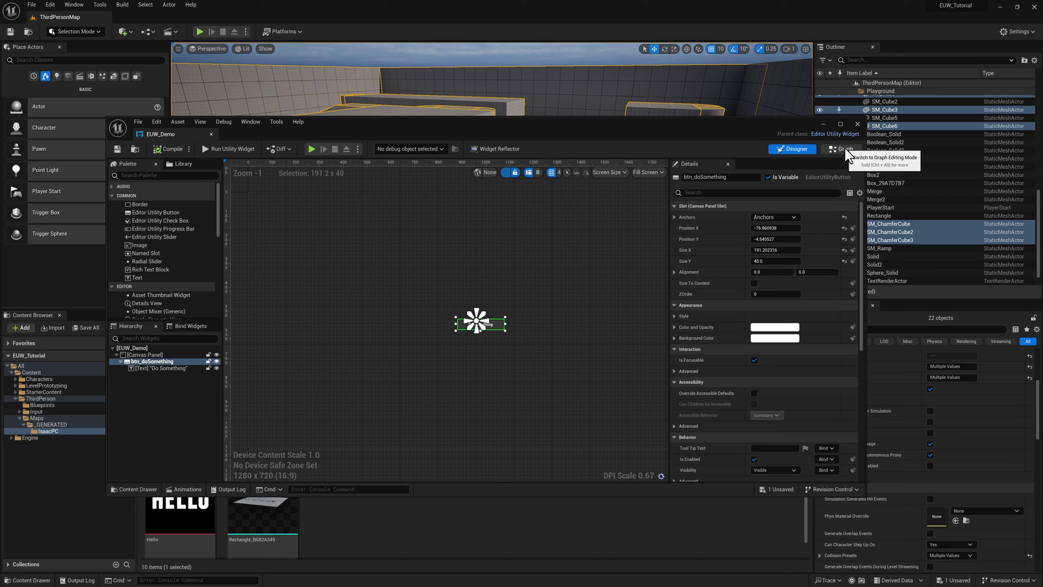
Step: Switch EUW_Demo to Graph mode, showing btn_doSomething and the three default event nodes
click(843, 149)
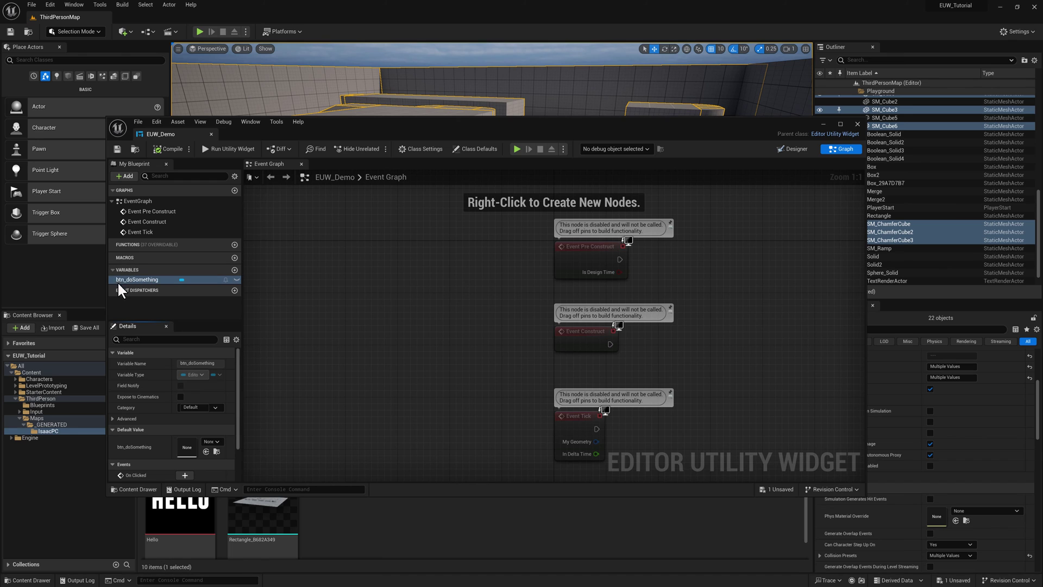
click(793, 148)
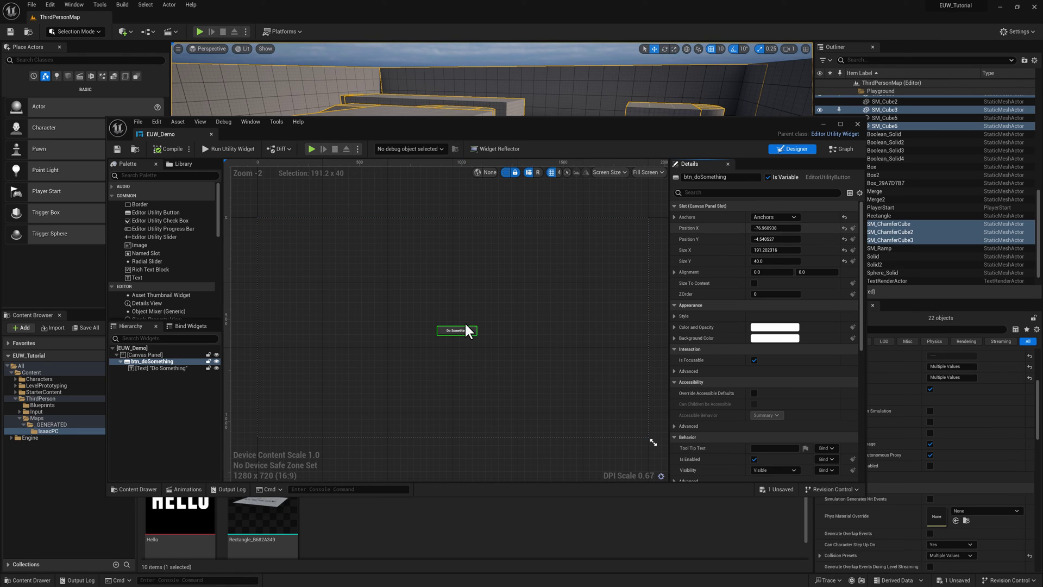
click(850, 151)
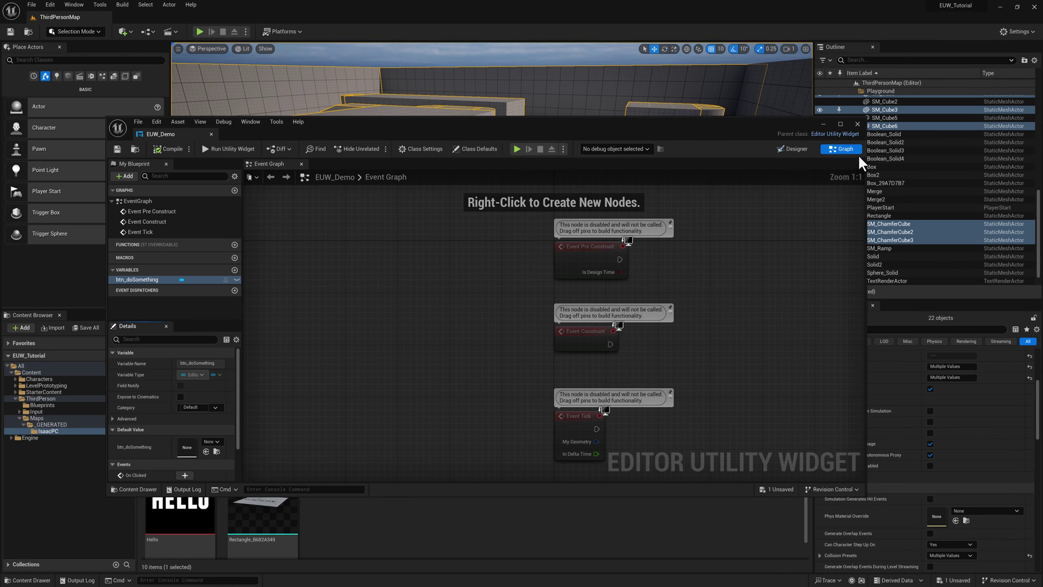
Step: Add a btn_doSomething getter feeding a Bind Event to On Clicked node, then compile
drag(133, 279, 675, 269)
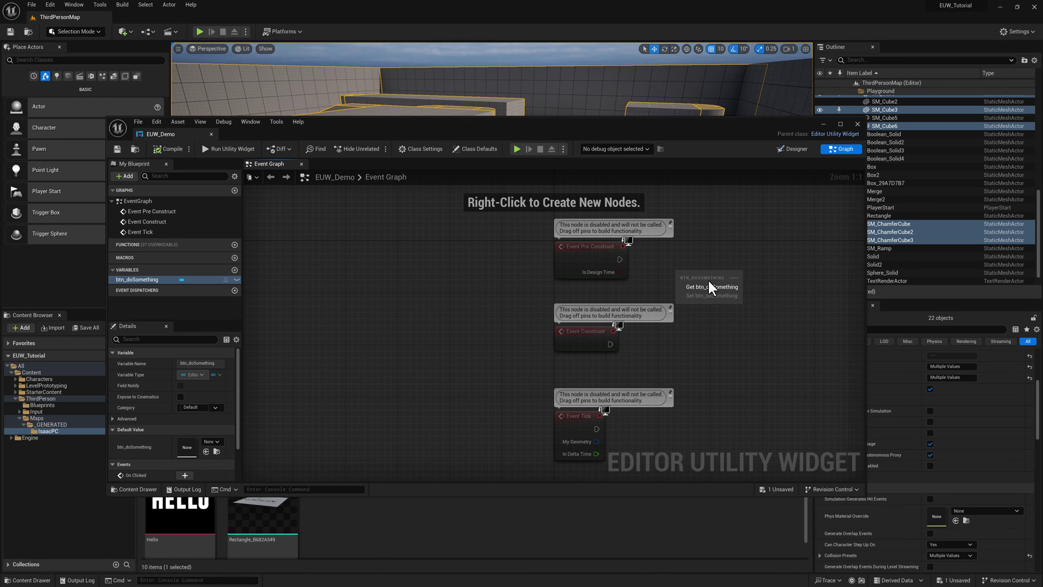
click(786, 323)
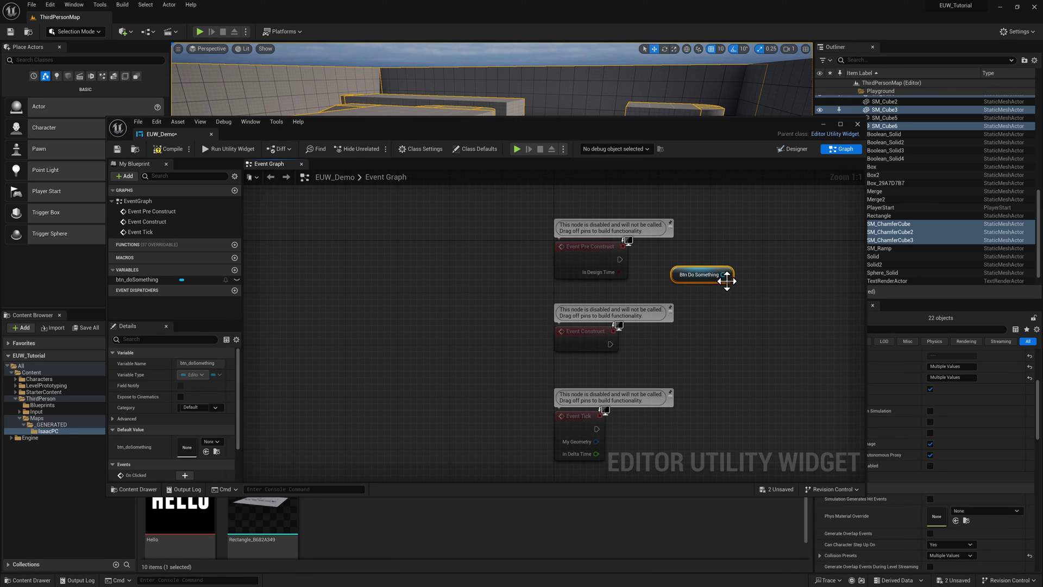
drag(726, 276, 743, 300)
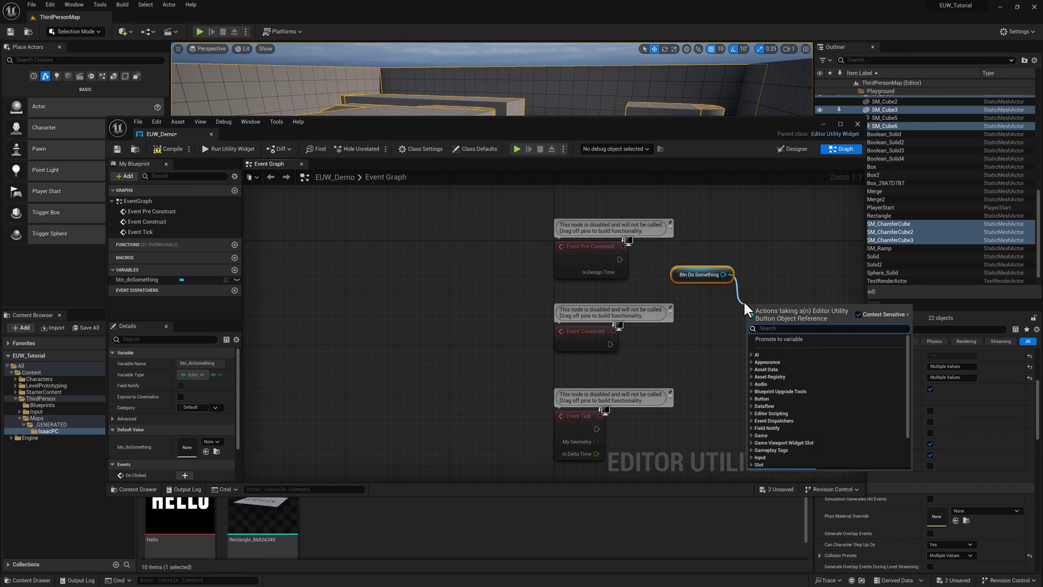
text(click)
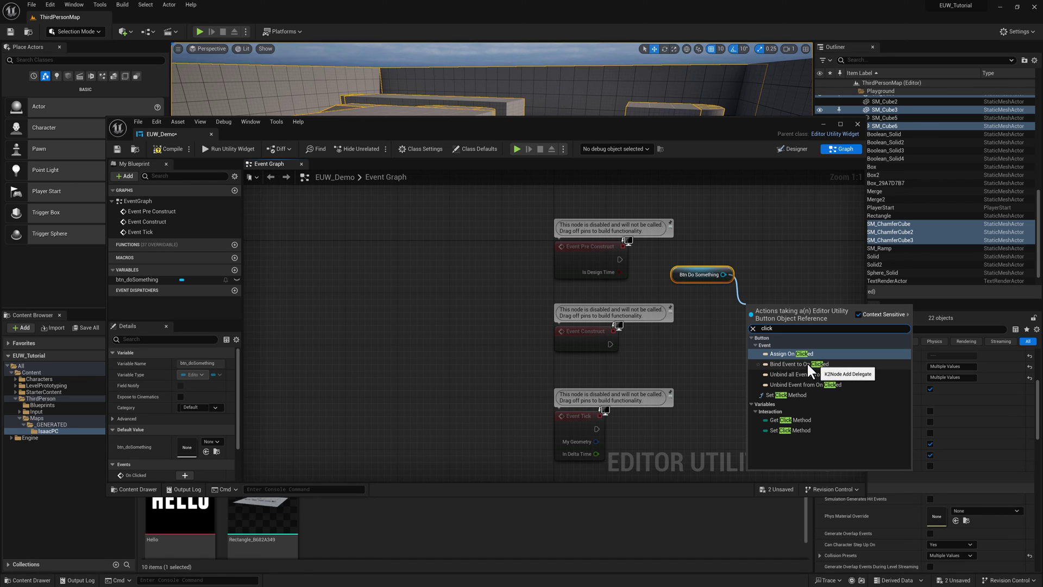
click(813, 364)
right_drag(786, 299, 722, 300)
drag(722, 300, 729, 300)
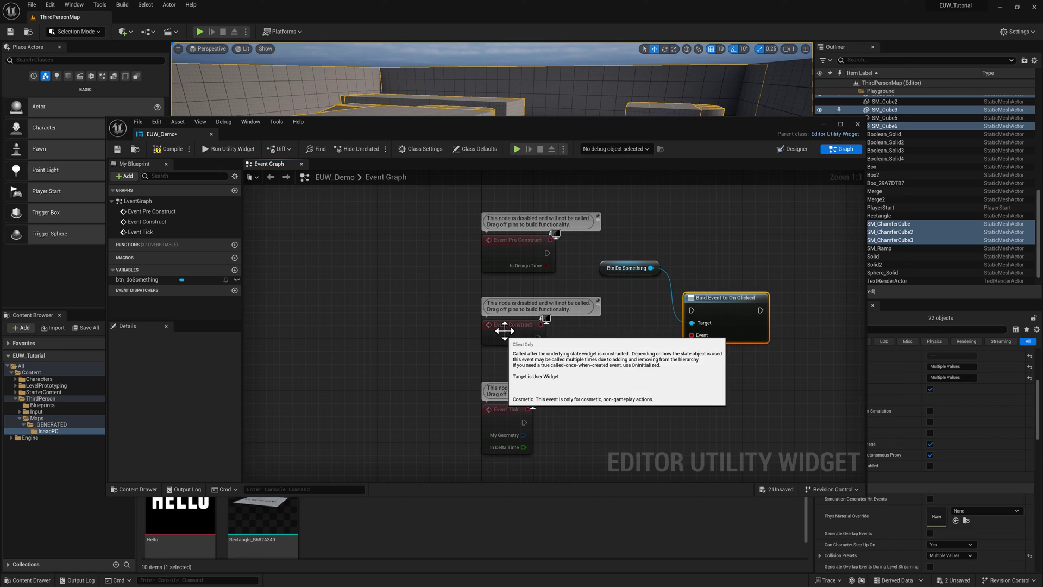
click(532, 333)
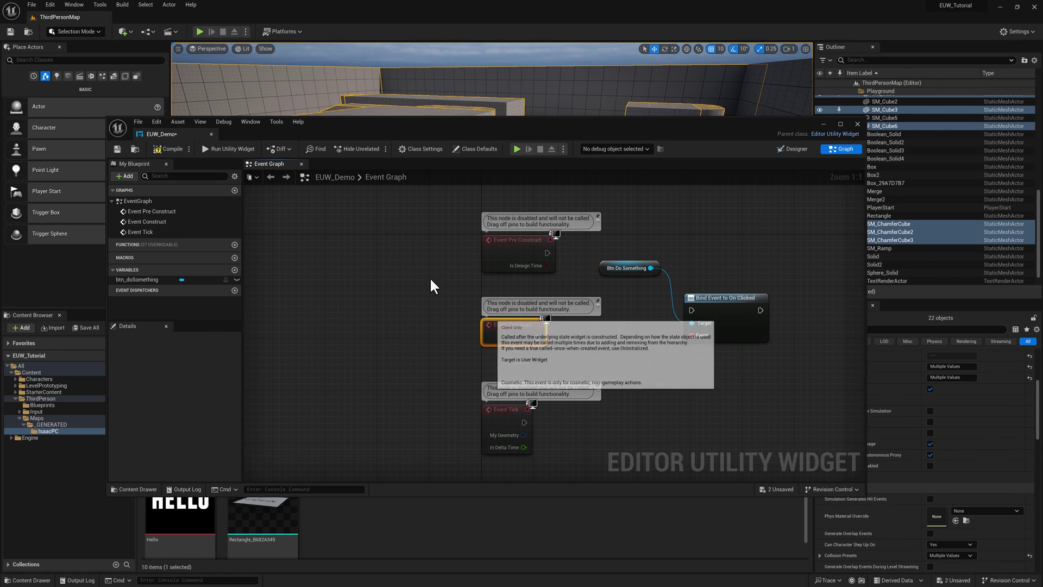
click(165, 149)
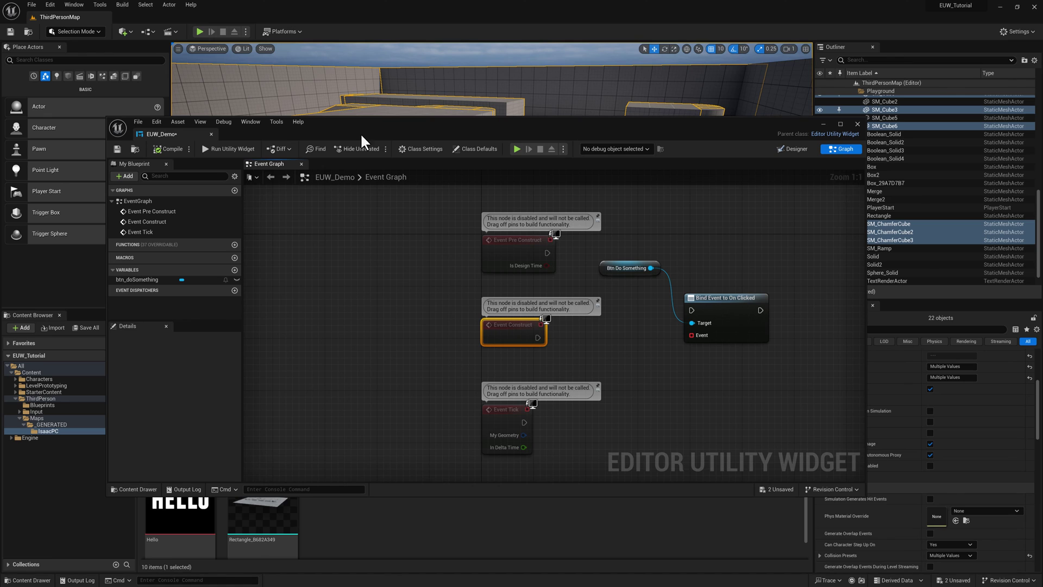
Step: Connect Event Construct's exec output to the Bind Event to On Clicked node
key(Home)
click(516, 324)
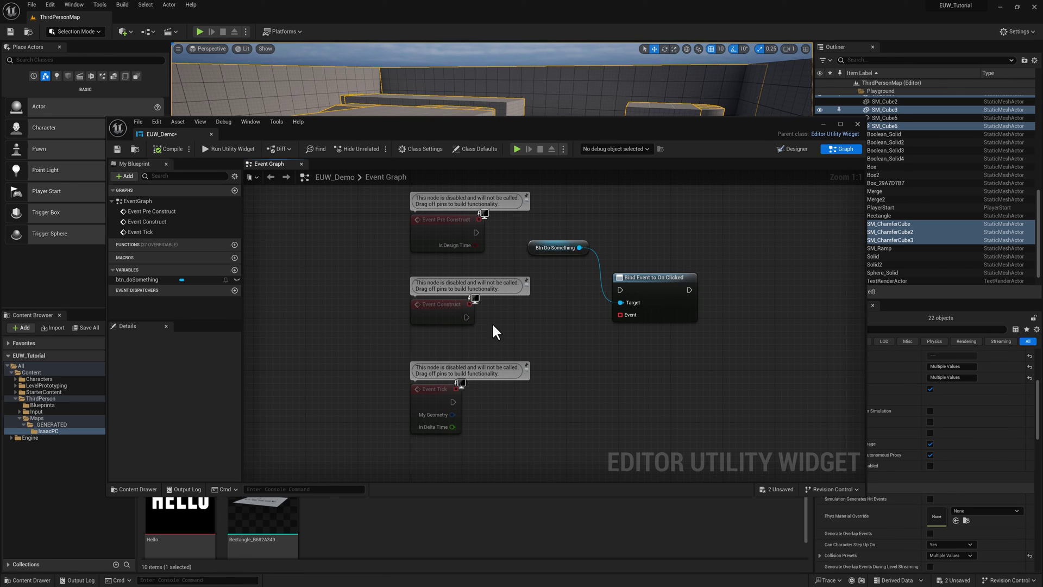
drag(466, 317, 657, 306)
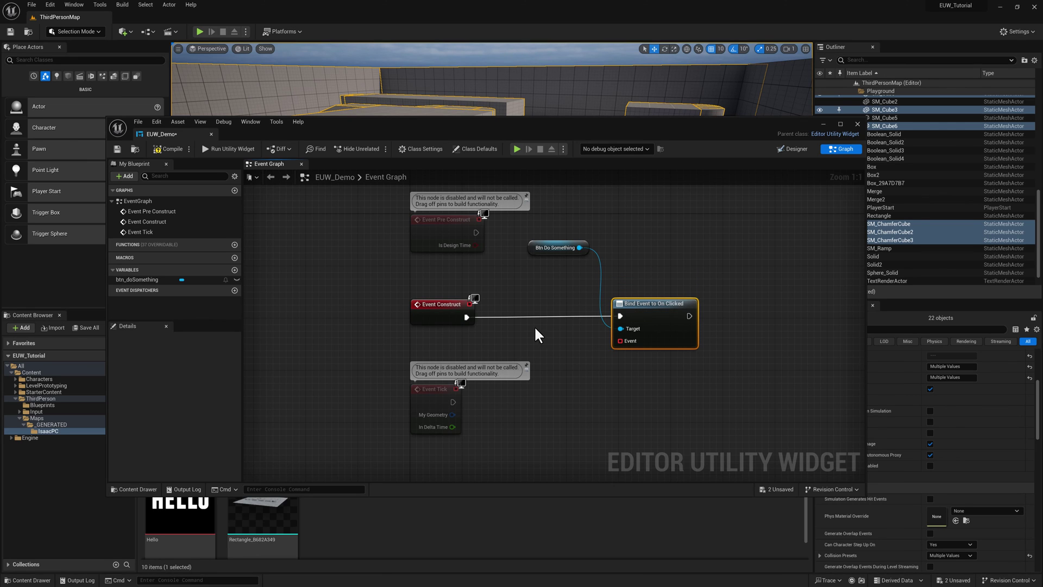
Step: Compile to expose the unconnected Event pin error, then drag a wire from that pin
click(160, 152)
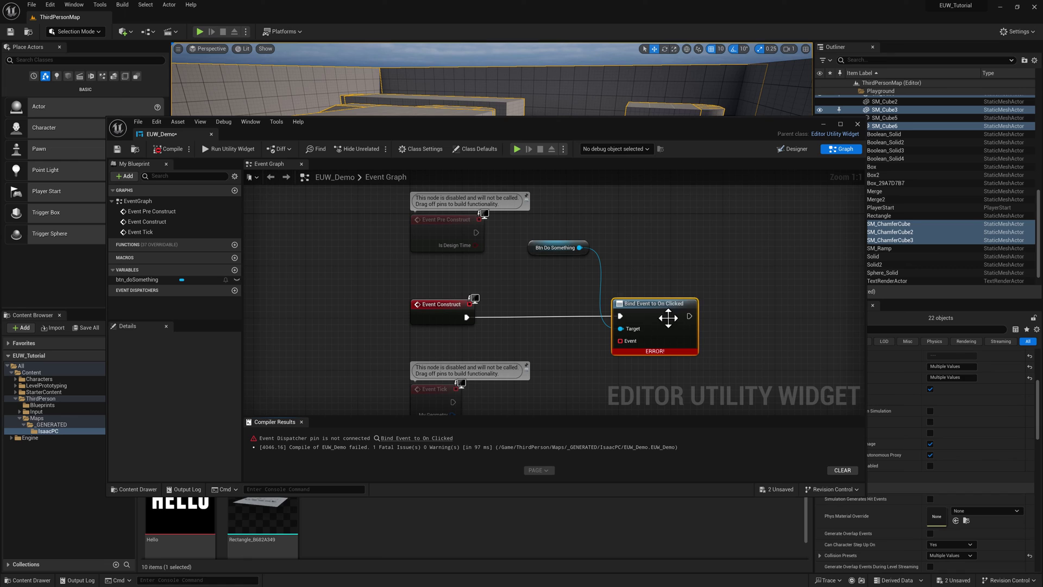
right_drag(716, 256, 700, 202)
drag(606, 284, 590, 337)
Step: Bind a new custom event named 'Do Something' to the On Clicked event pin
text(custom)
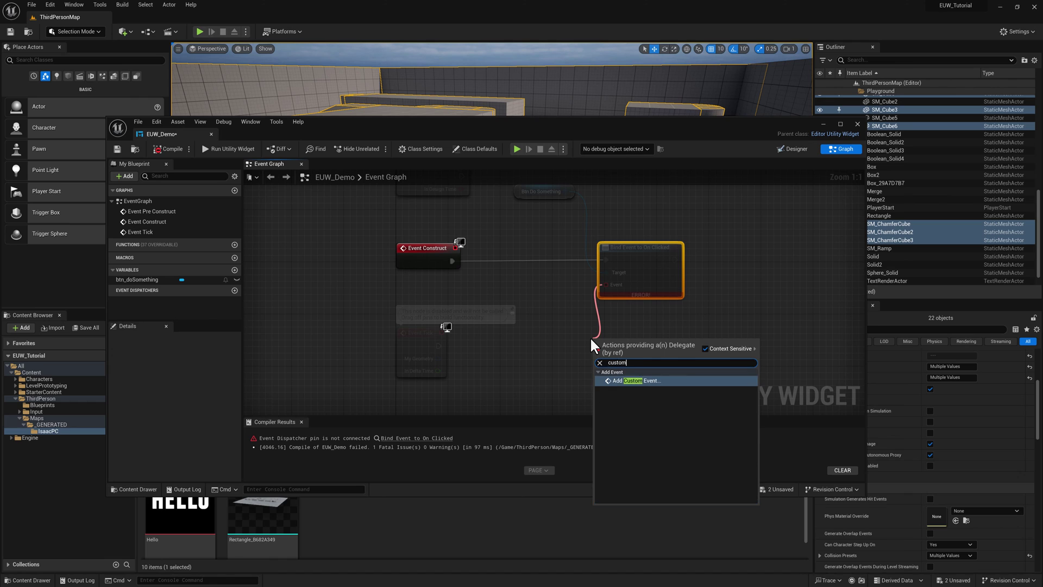
key(Return)
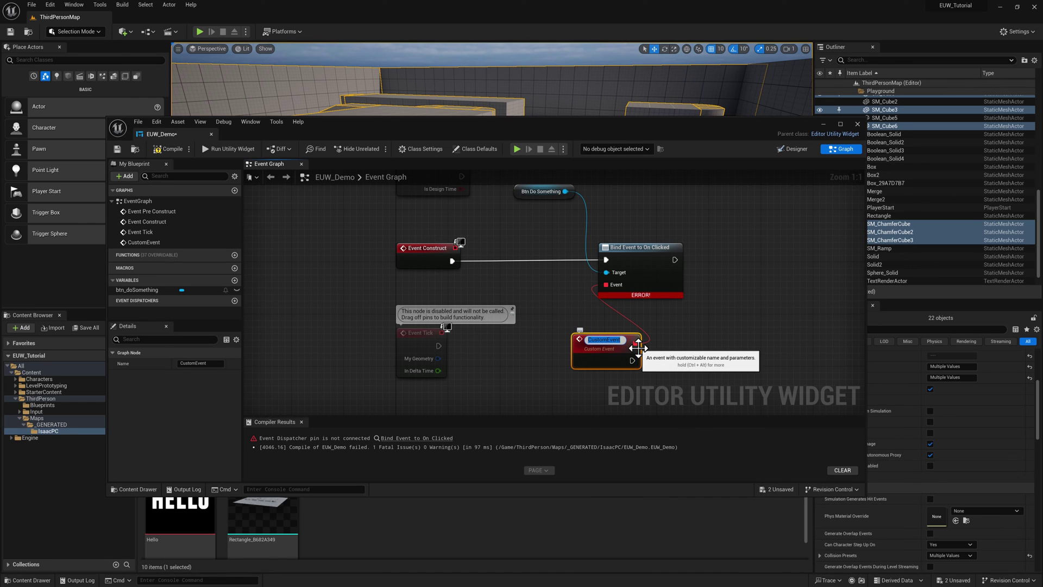
text(Do Something)
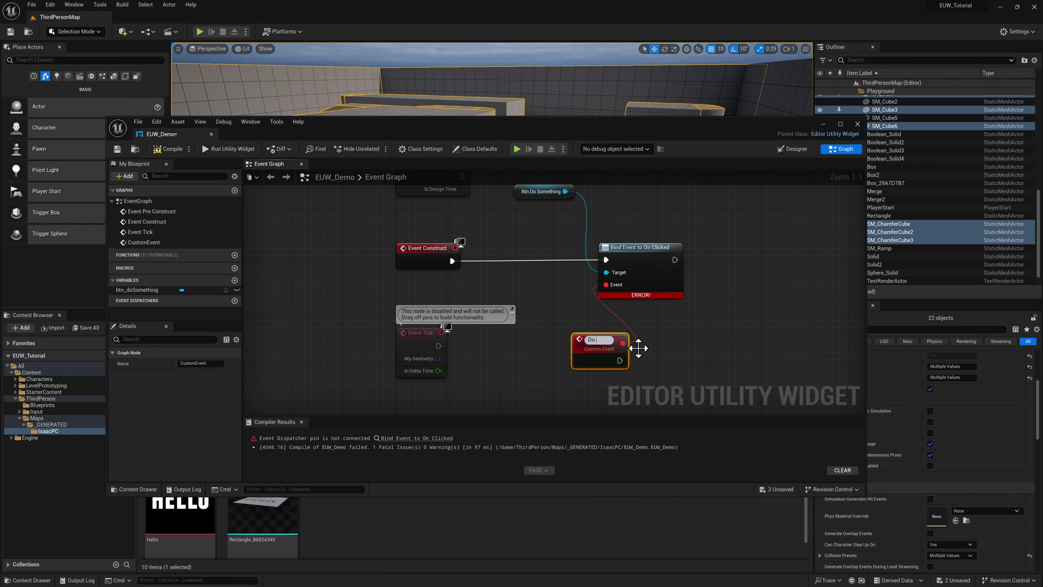
key(Return)
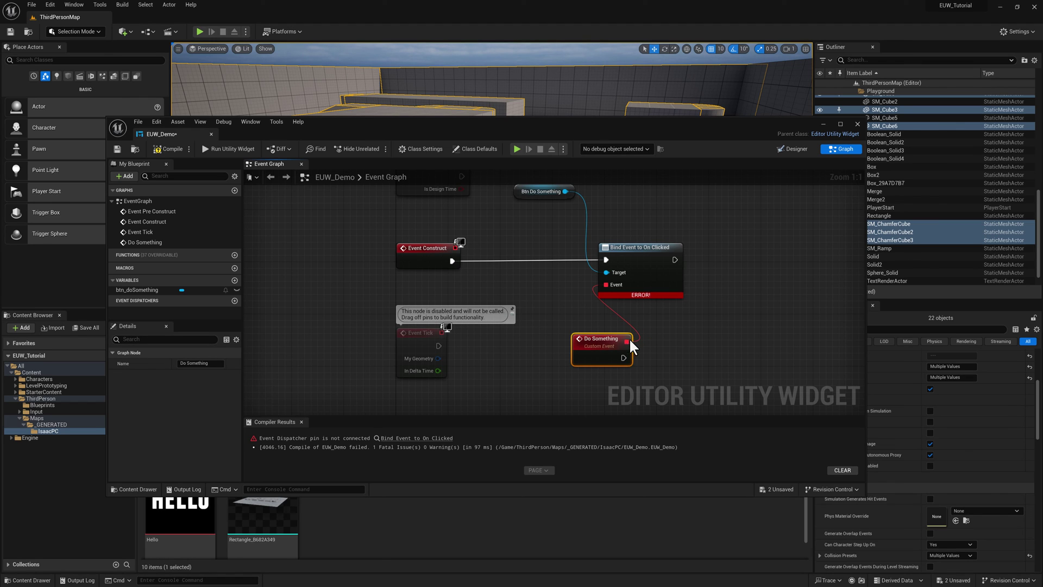
Step: Add a Print String node after the Do Something event's execution output
right_drag(641, 308, 612, 289)
drag(594, 339, 641, 341)
text(prin)
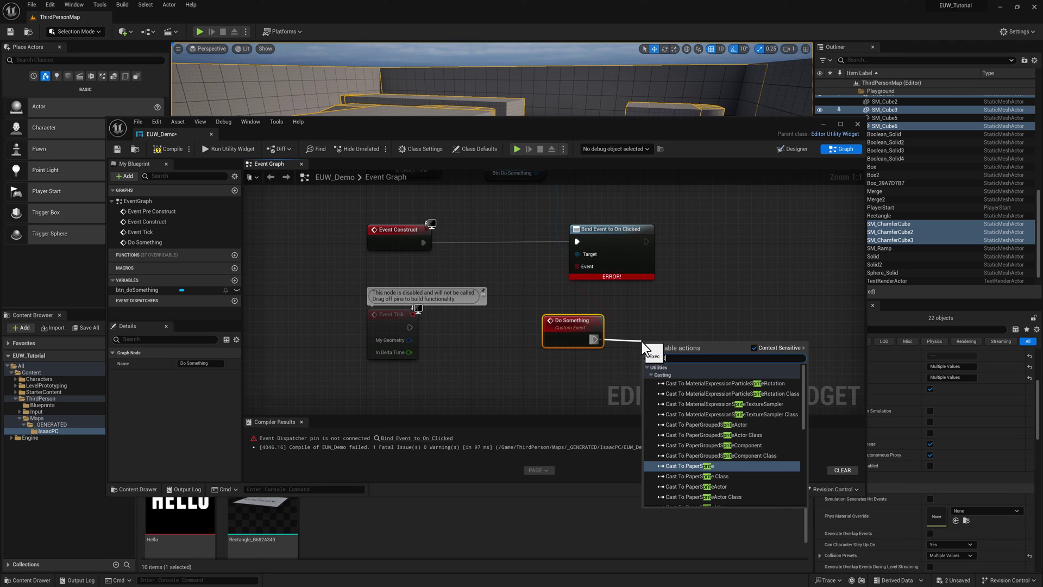
text(t)
key(BackSpace)
text(nt)
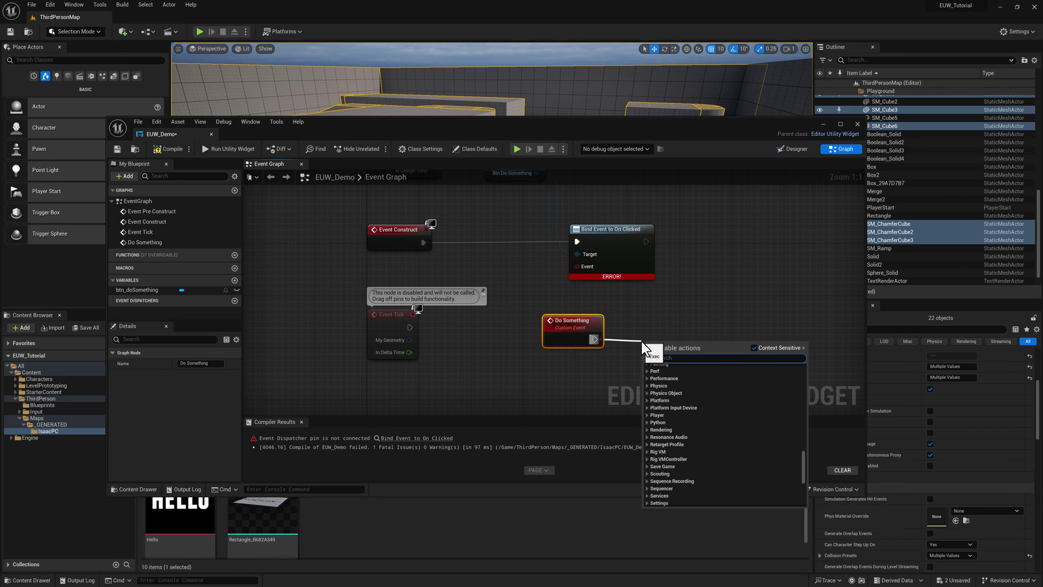
key(Return)
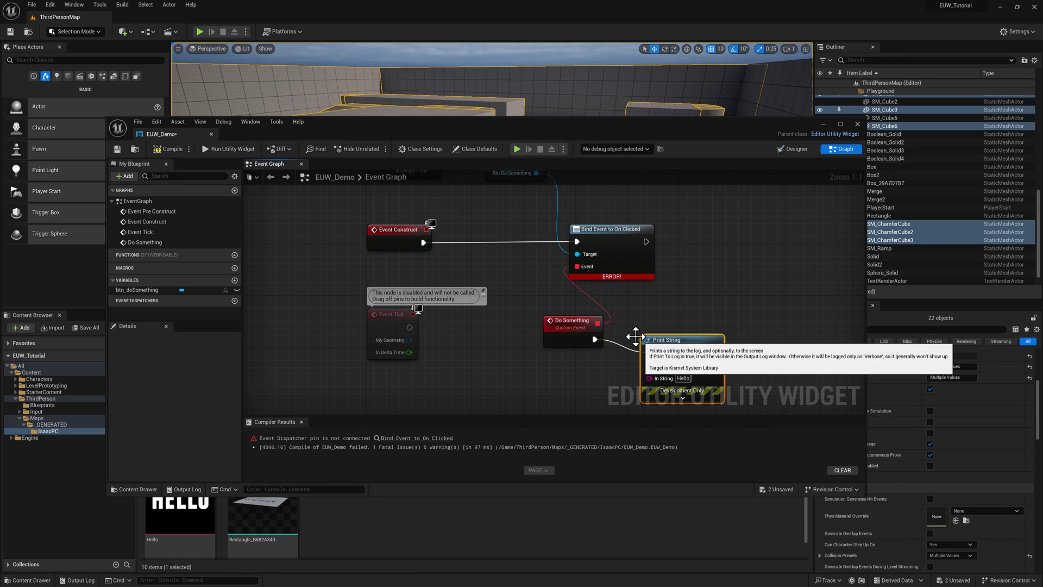
Step: Recompile the EUW_Demo blueprint to clear the error and save it
click(163, 149)
click(116, 149)
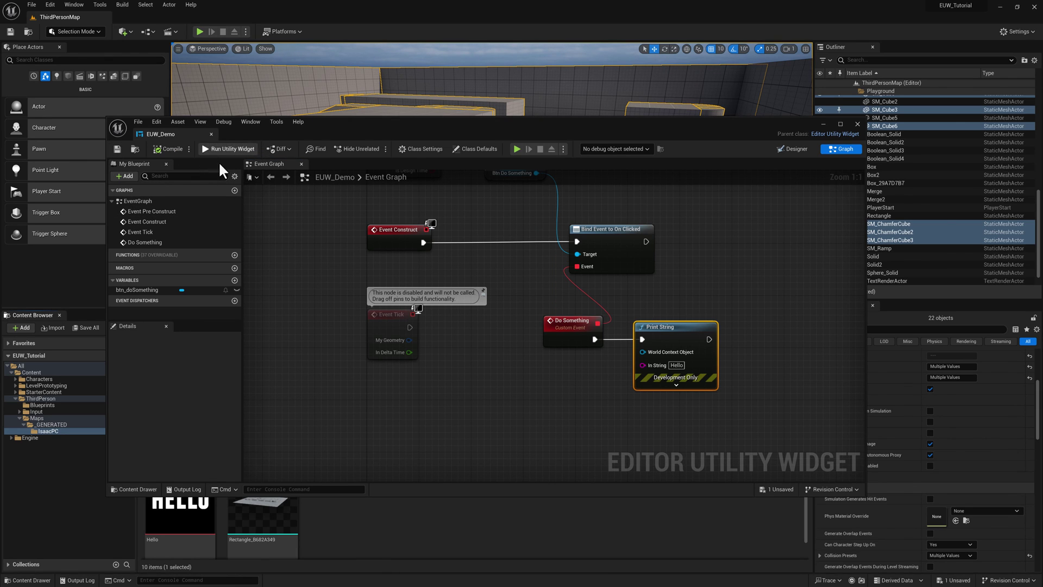
drag(333, 130, 370, 132)
Step: Run the editor utility widget and move the blueprint editor aside to show the EUW Demo window
click(264, 147)
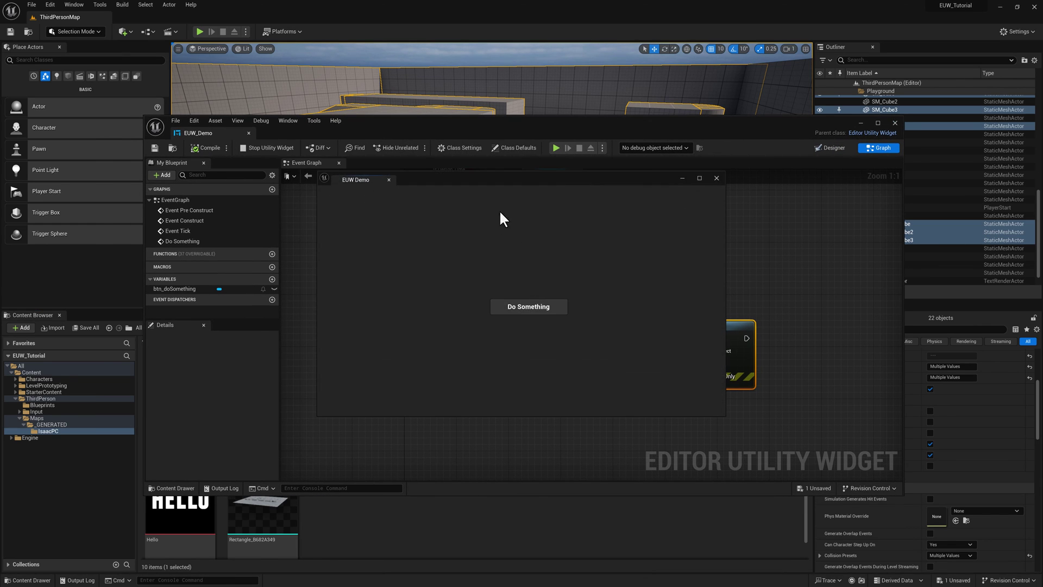
drag(503, 187, 456, 223)
drag(454, 140, 1042, 132)
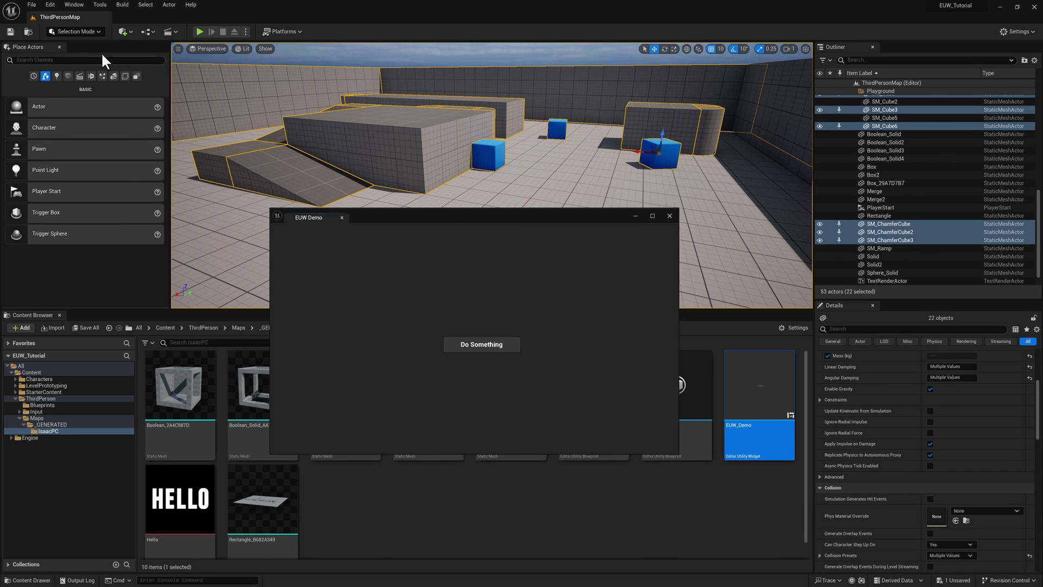
Step: Open the Output Log from the Window menu and clear its existing lines
click(70, 4)
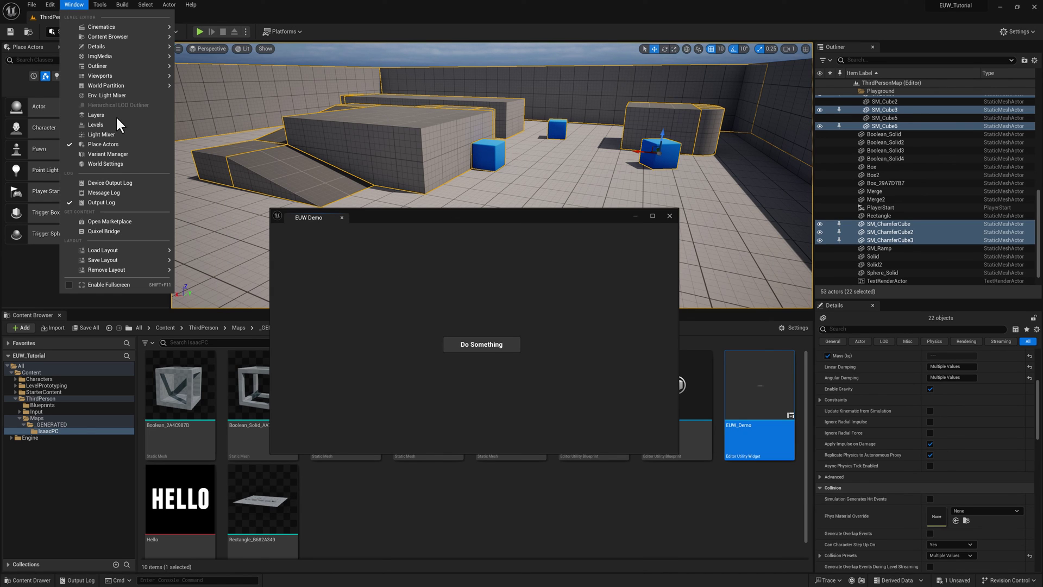
click(106, 201)
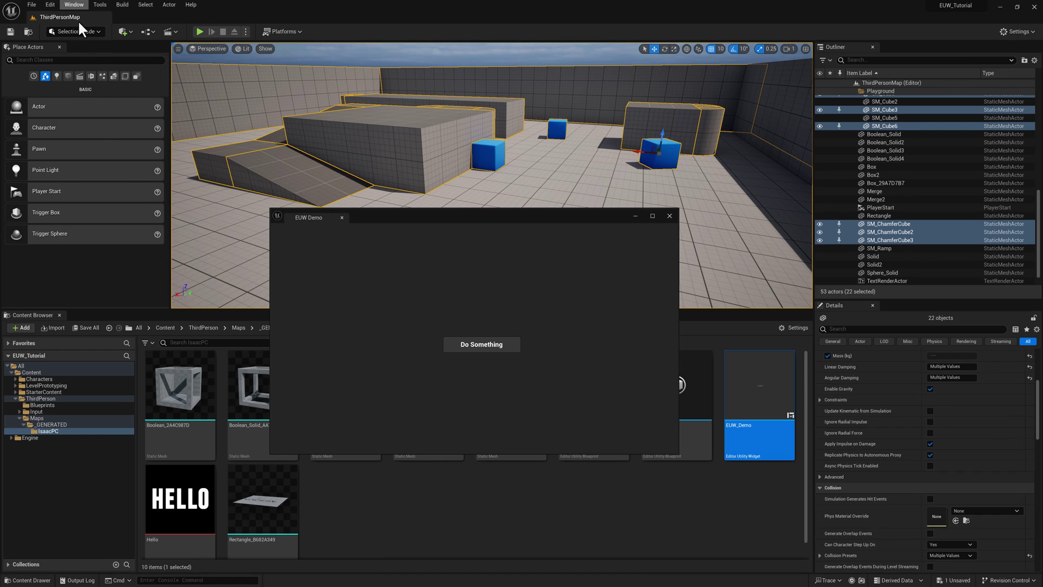
click(74, 5)
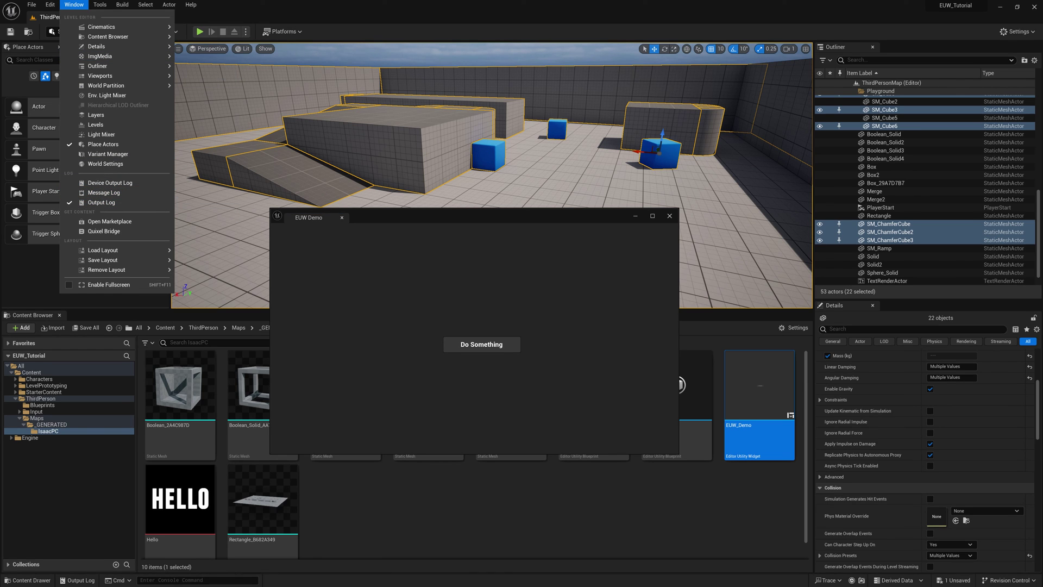
click(102, 202)
right_click(416, 249)
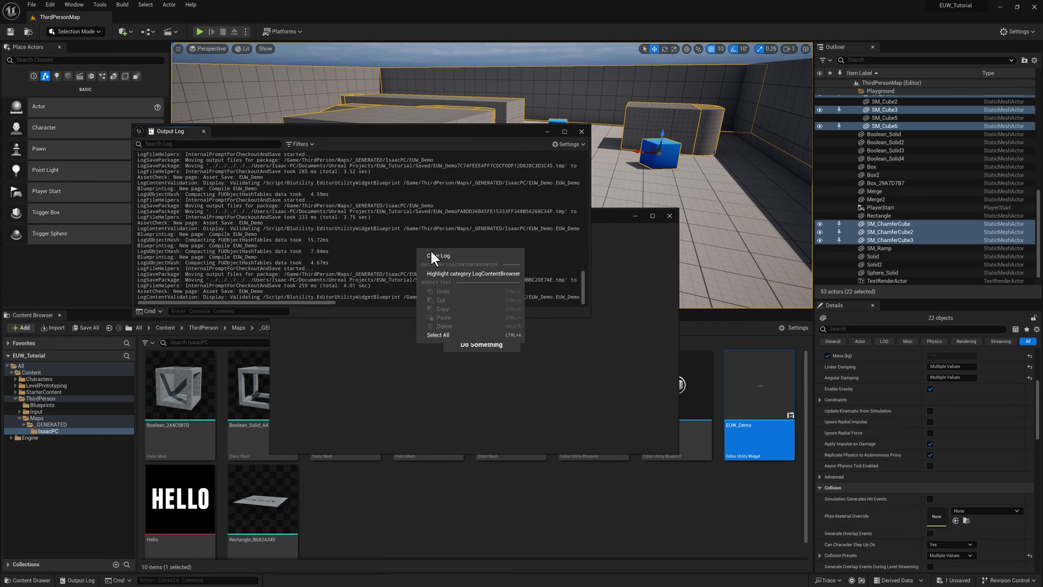
click(435, 256)
Step: Press the widget's Do Something button and select the logged Hello line
click(600, 217)
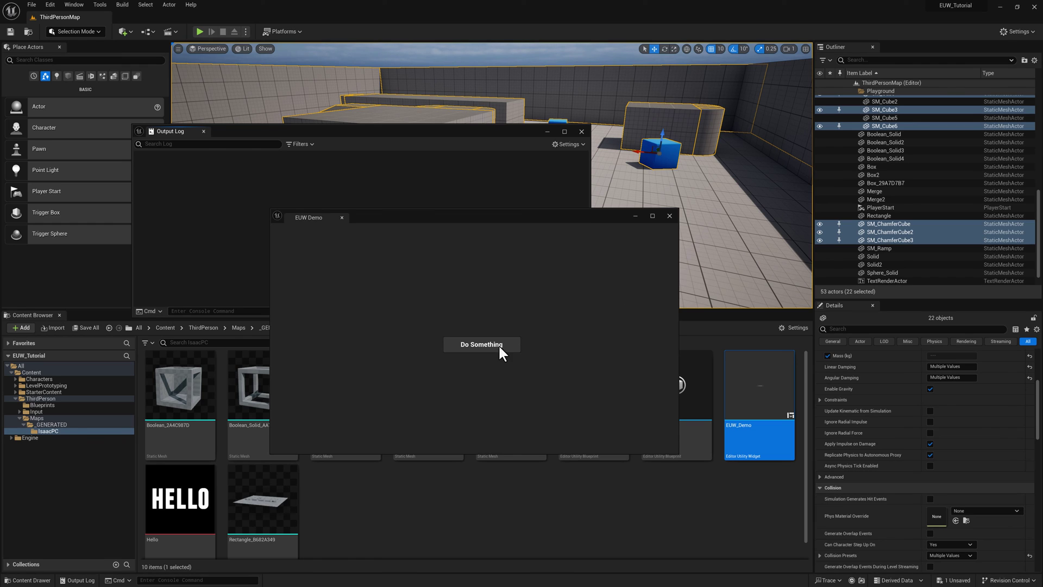
click(481, 344)
drag(293, 156, 169, 184)
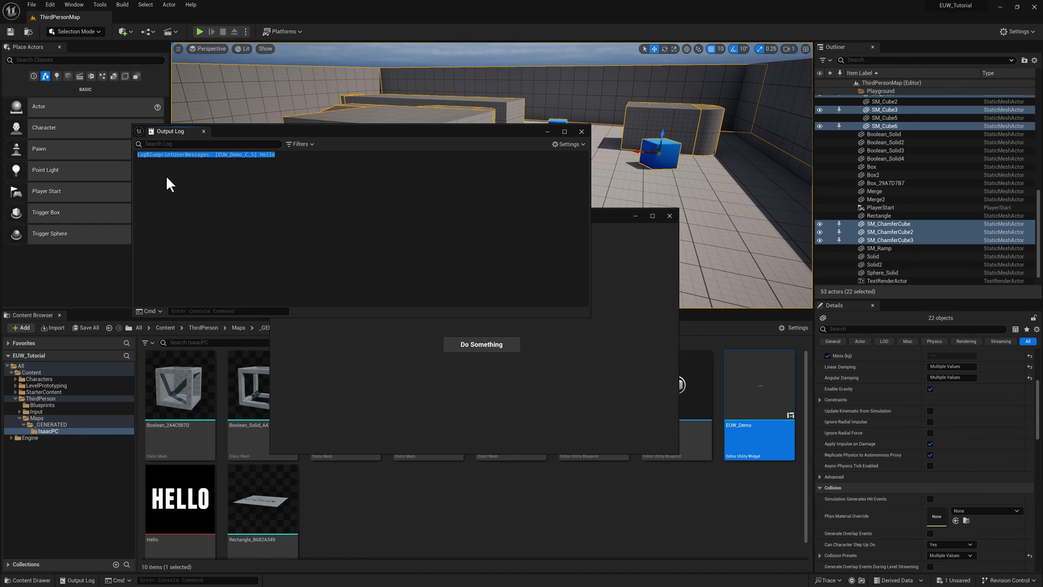
click(577, 338)
drag(582, 217, 614, 122)
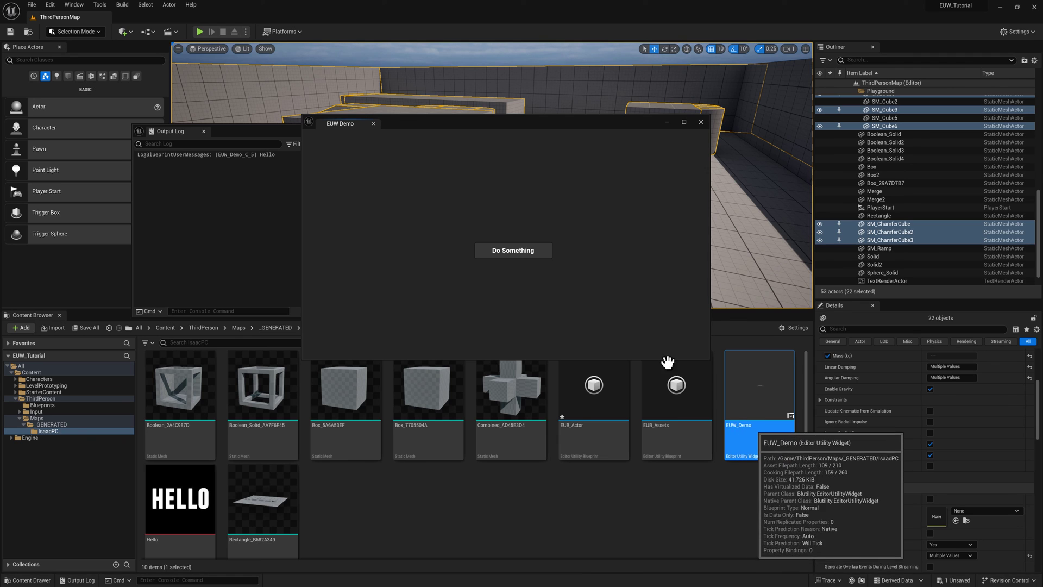
Step: Close the floating Output Log, keeping the EUW Demo window over the level
drag(538, 124, 521, 124)
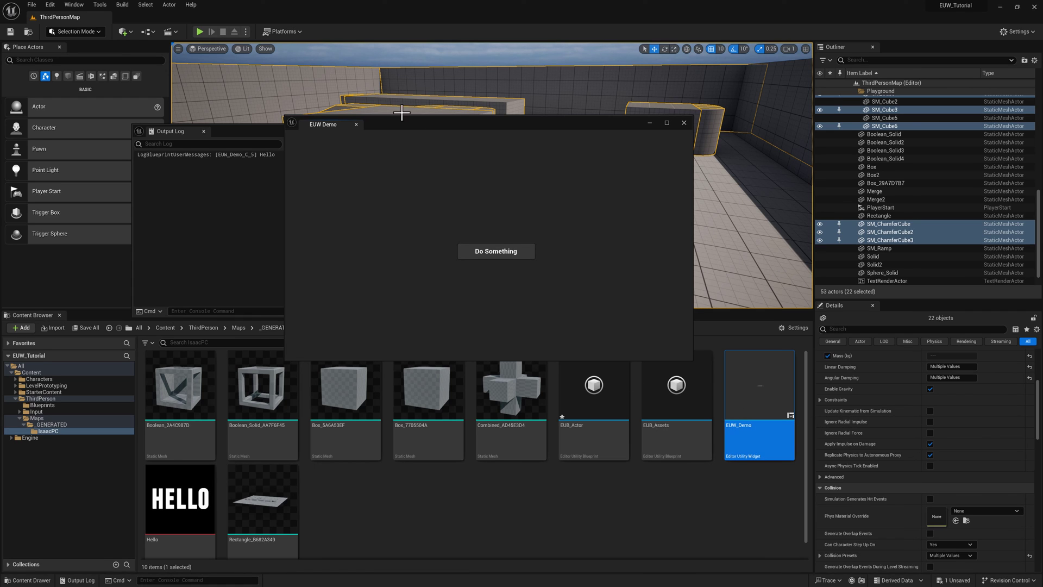
drag(527, 124, 512, 123)
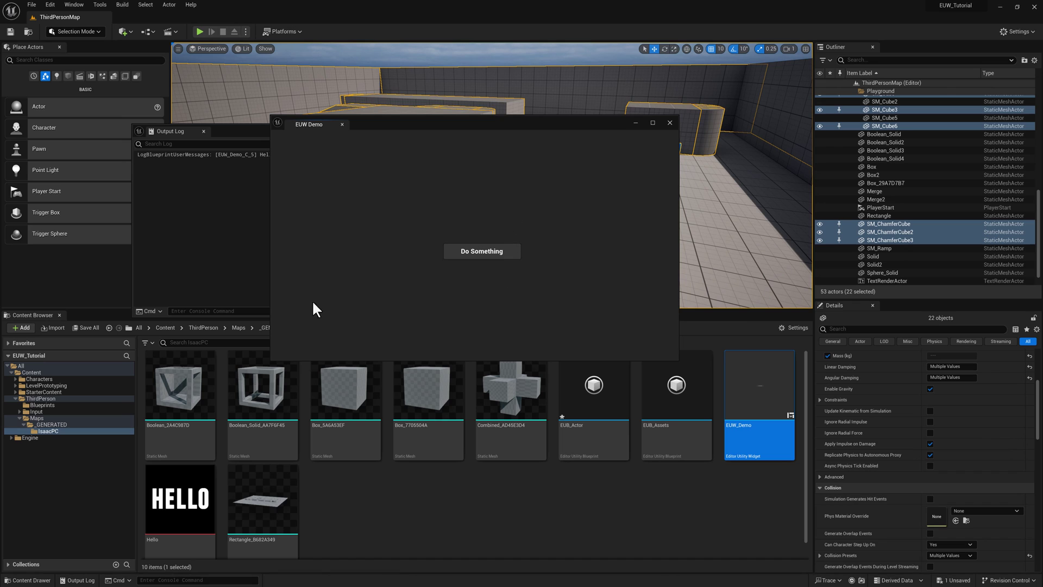
click(227, 158)
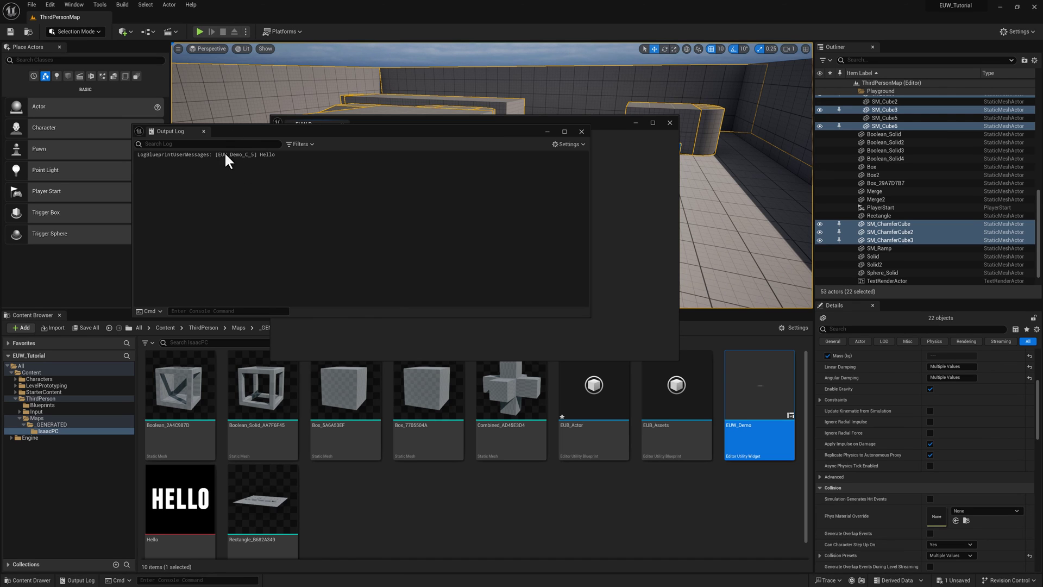
click(581, 131)
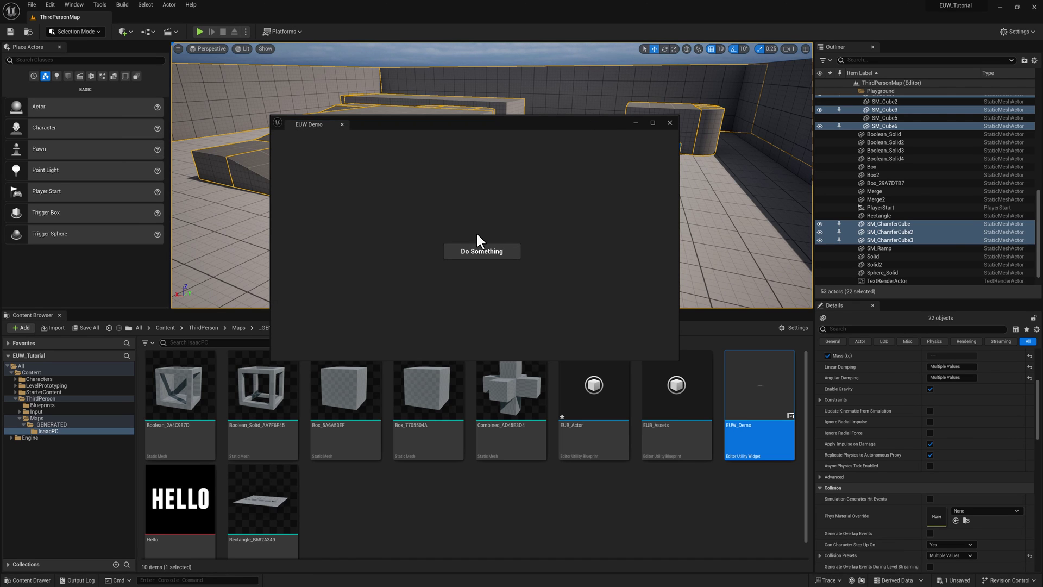
drag(511, 131, 501, 111)
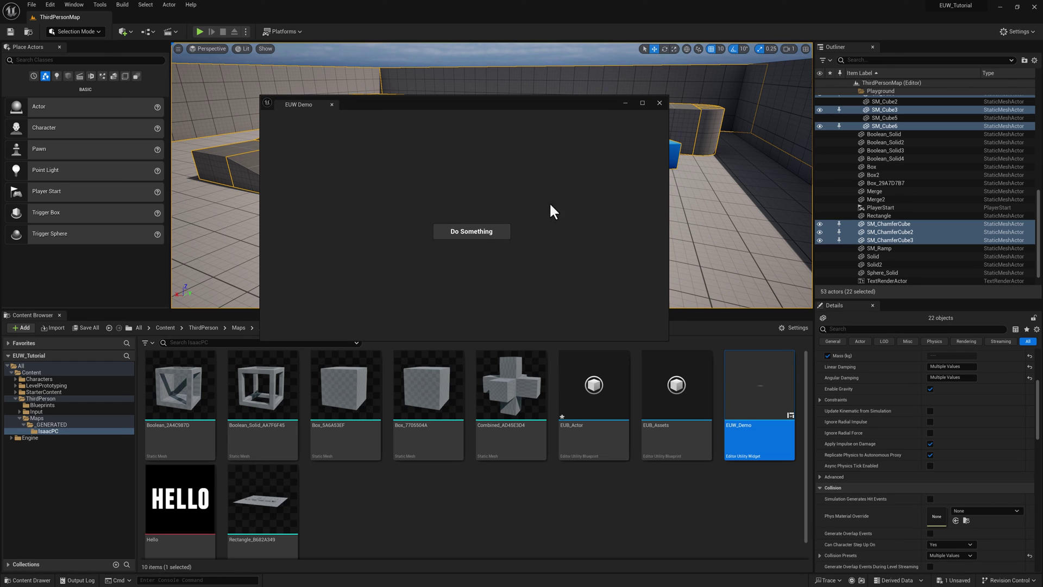